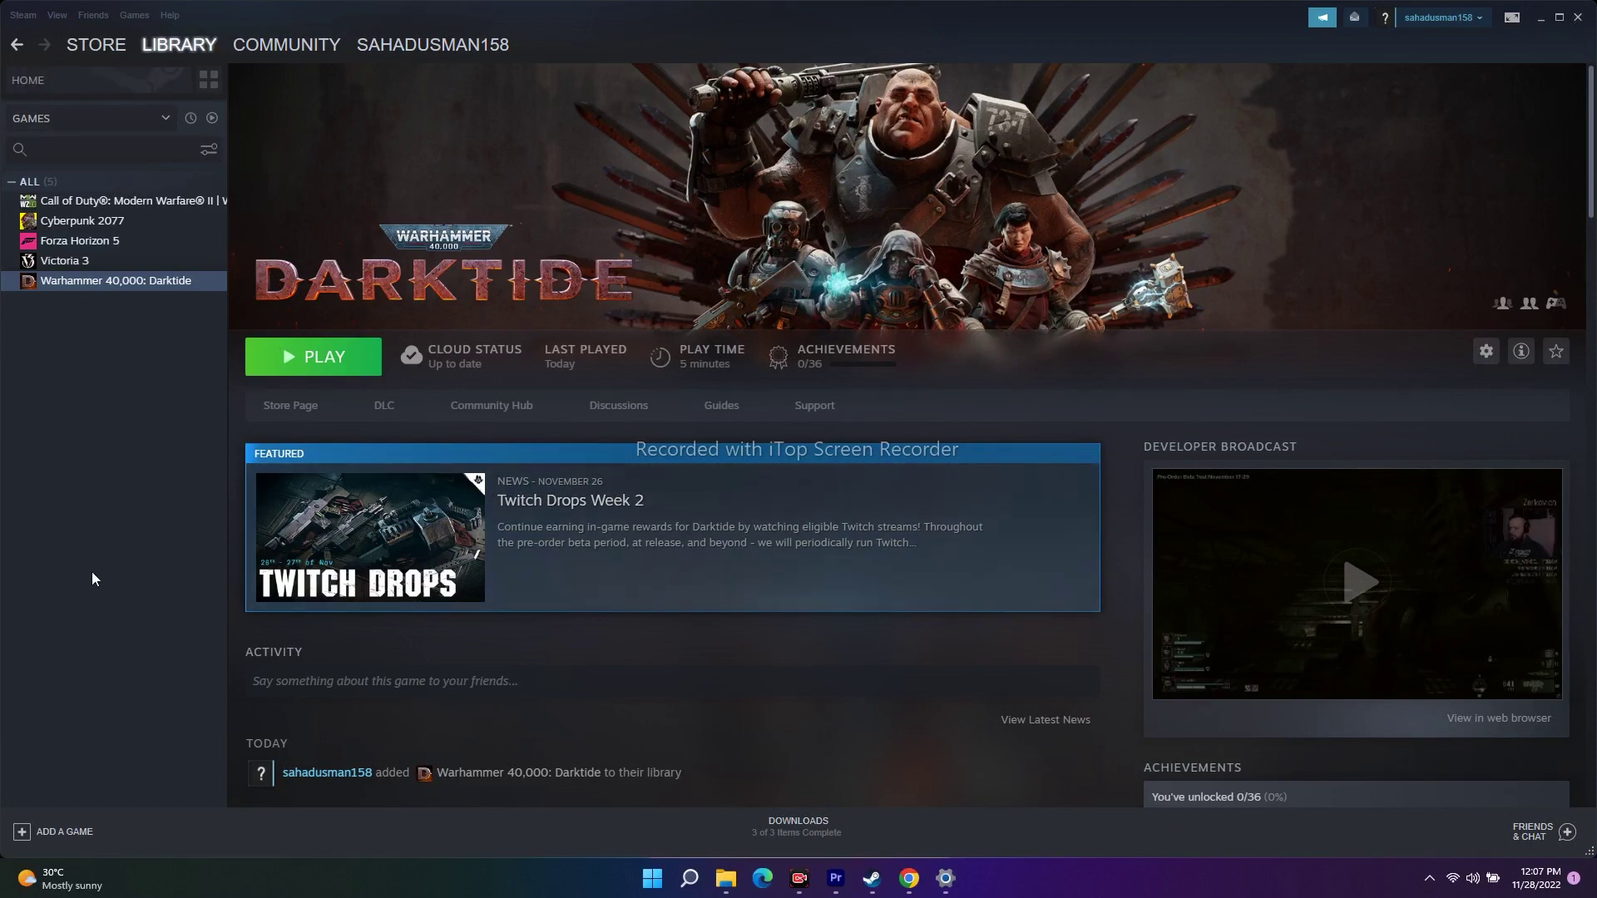
mouse_move(909, 883)
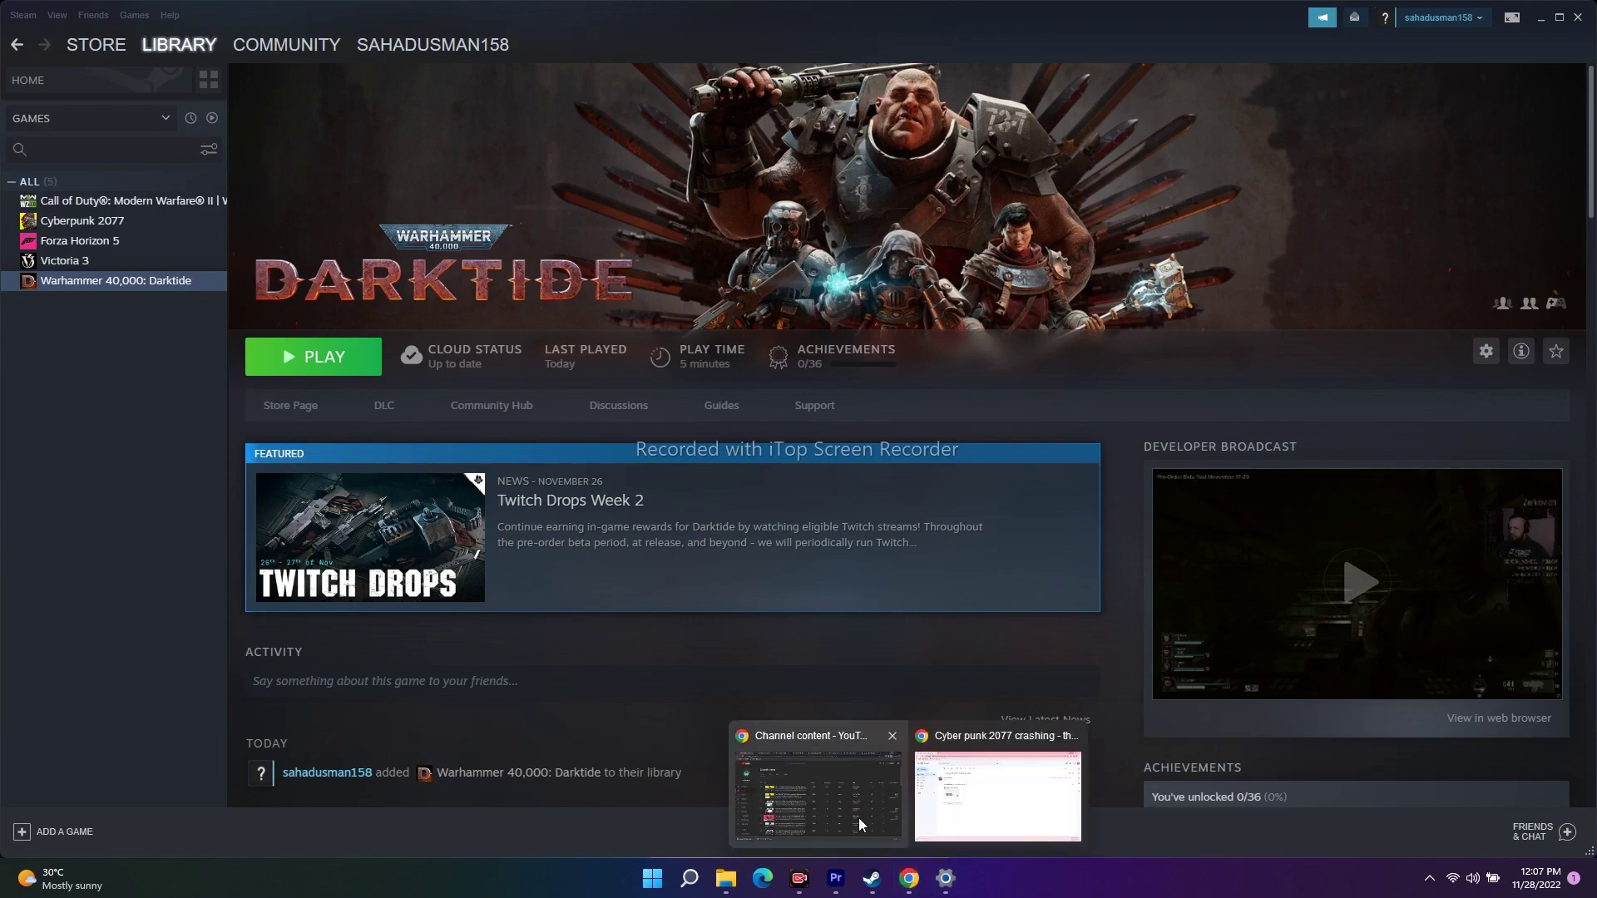
click(858, 816)
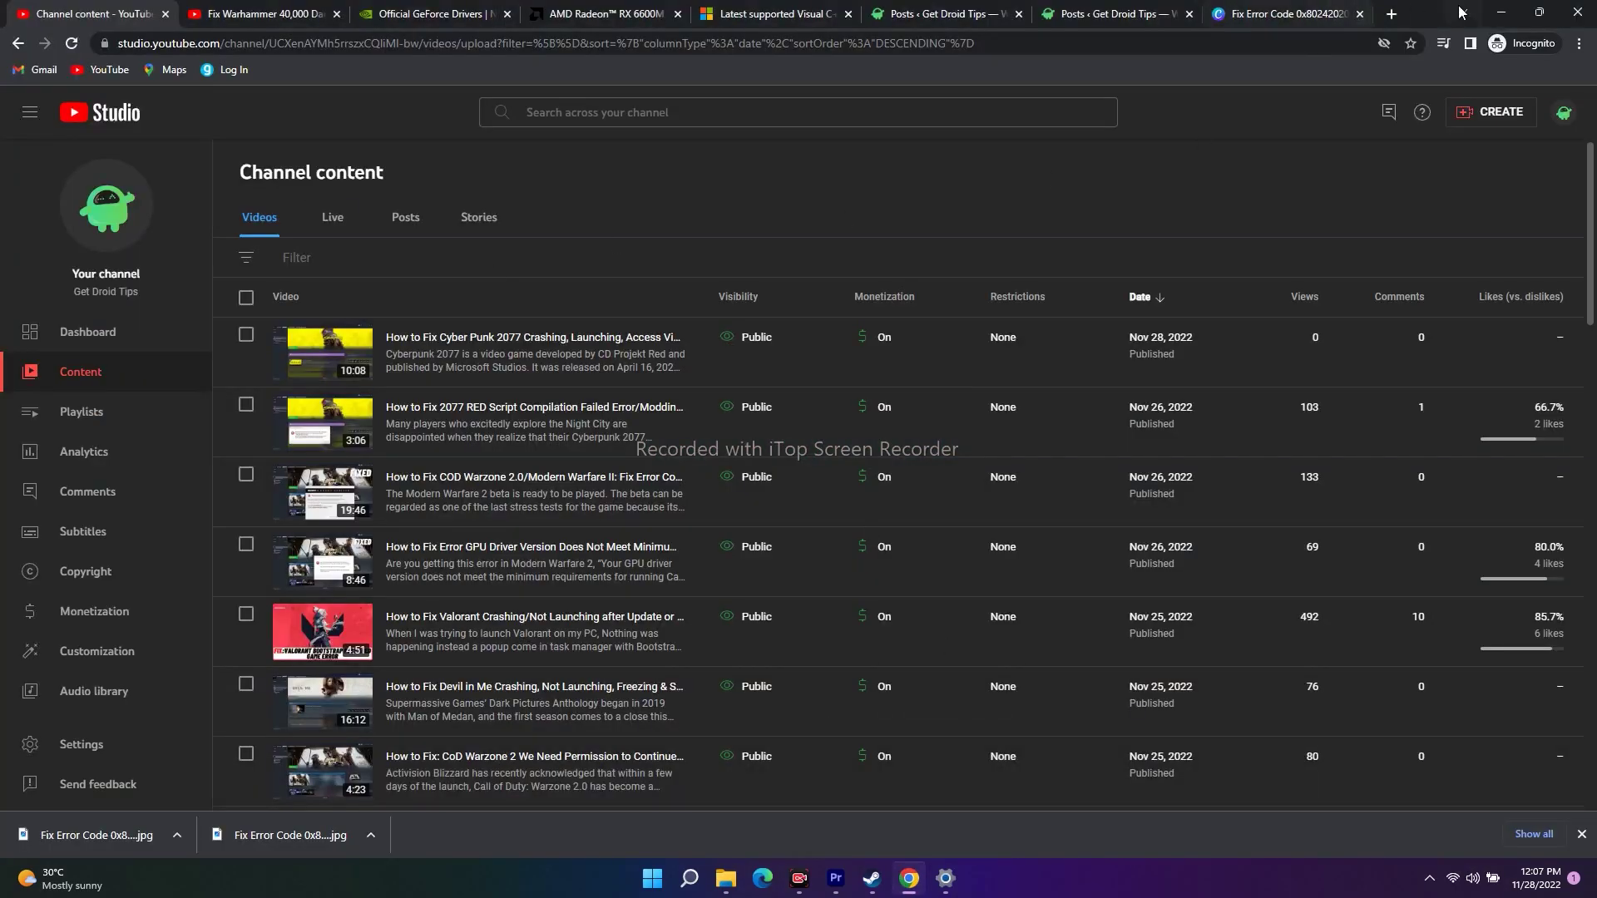
click(1501, 11)
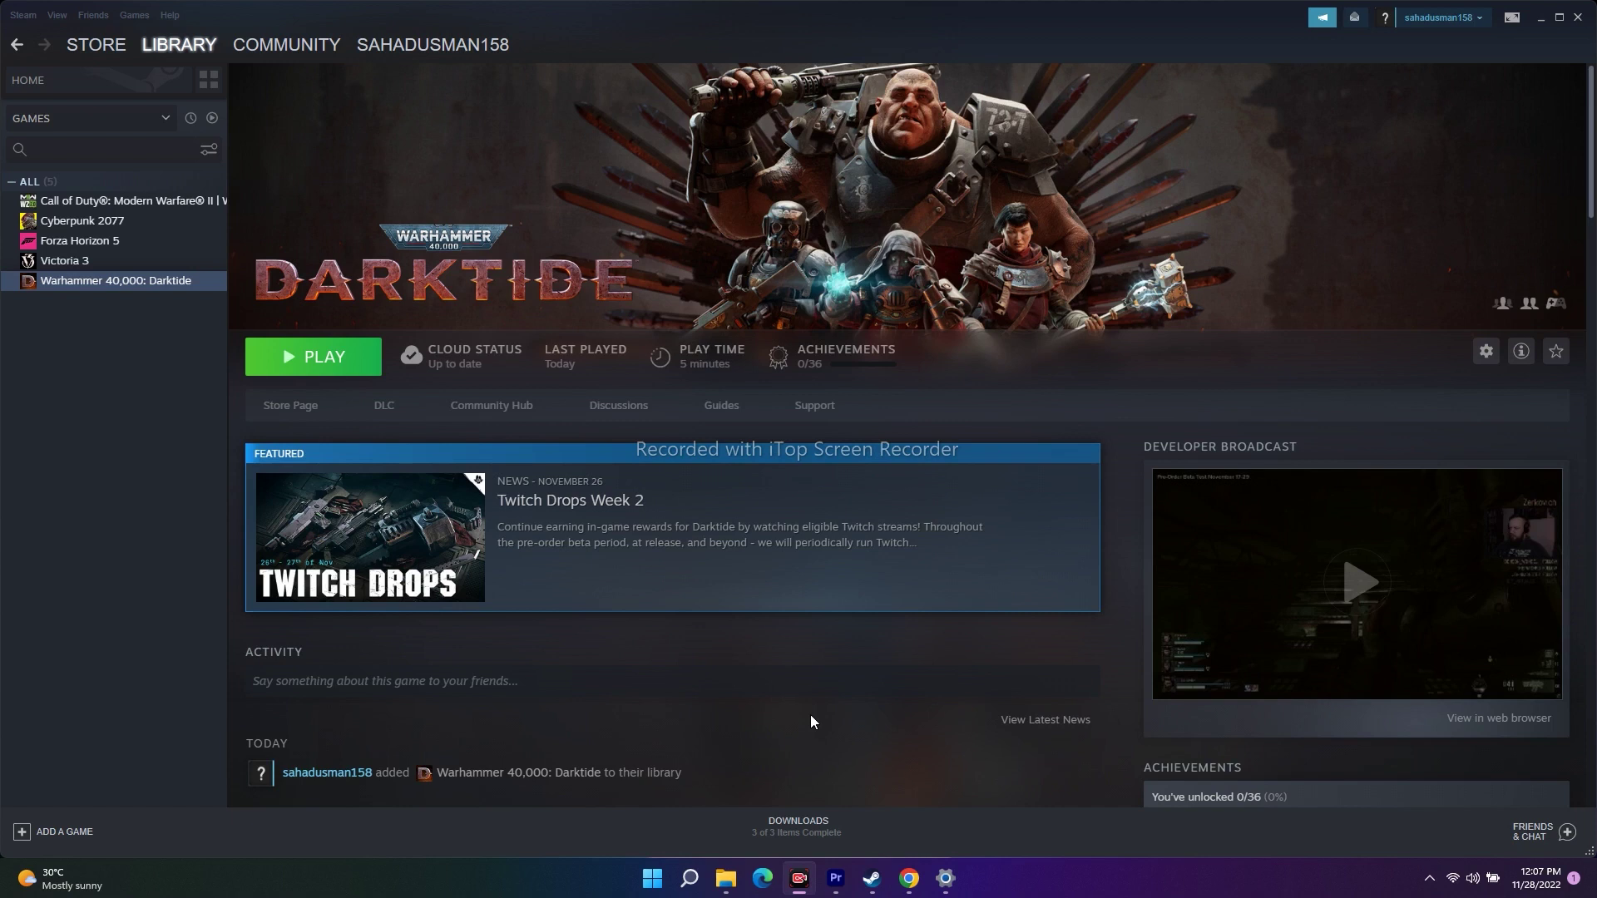
Step: Launch Warhammer 40,000: Darktide from the library and set FidelityFX Super Resolution 1.0 to Balanced in the launcher settings, accepting the change
click(318, 360)
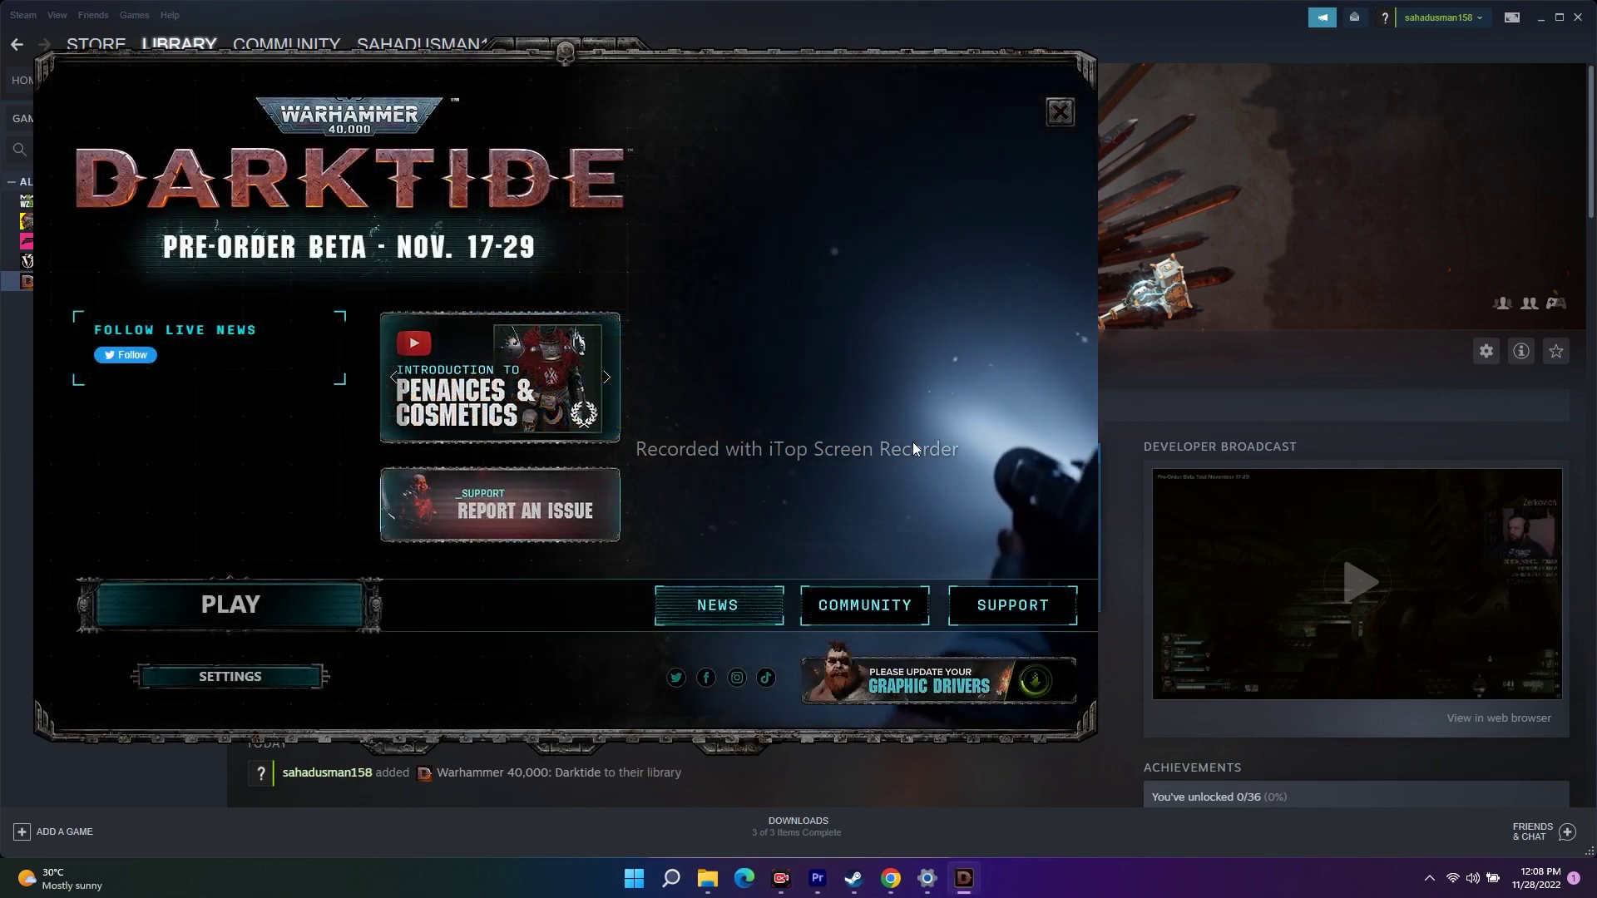
click(234, 678)
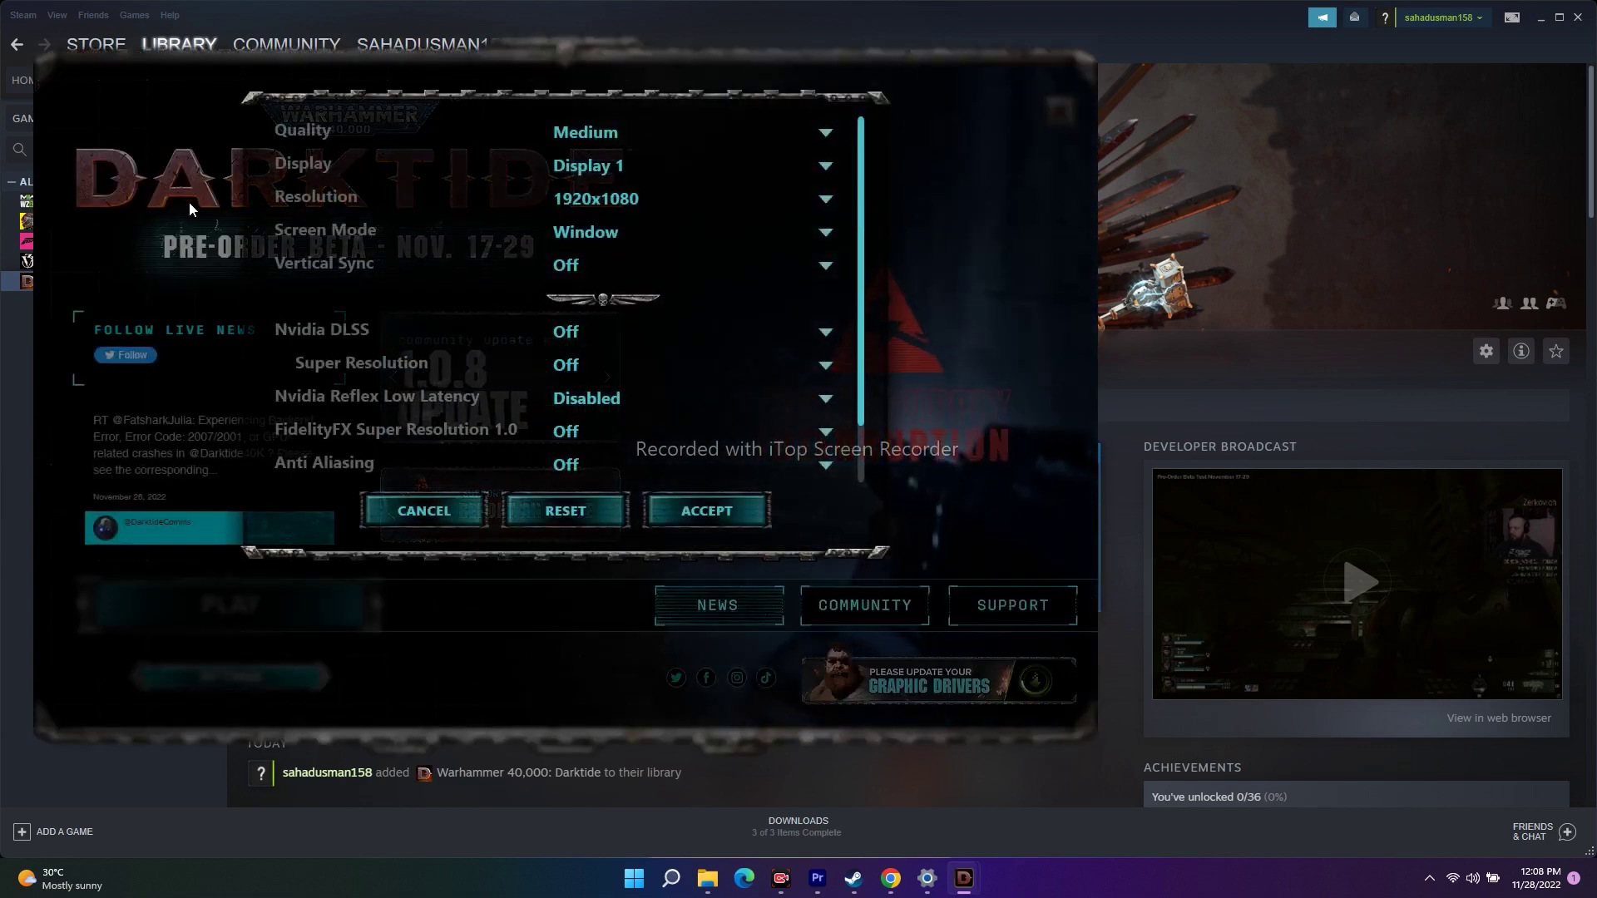
scroll(456, 223, down, 2)
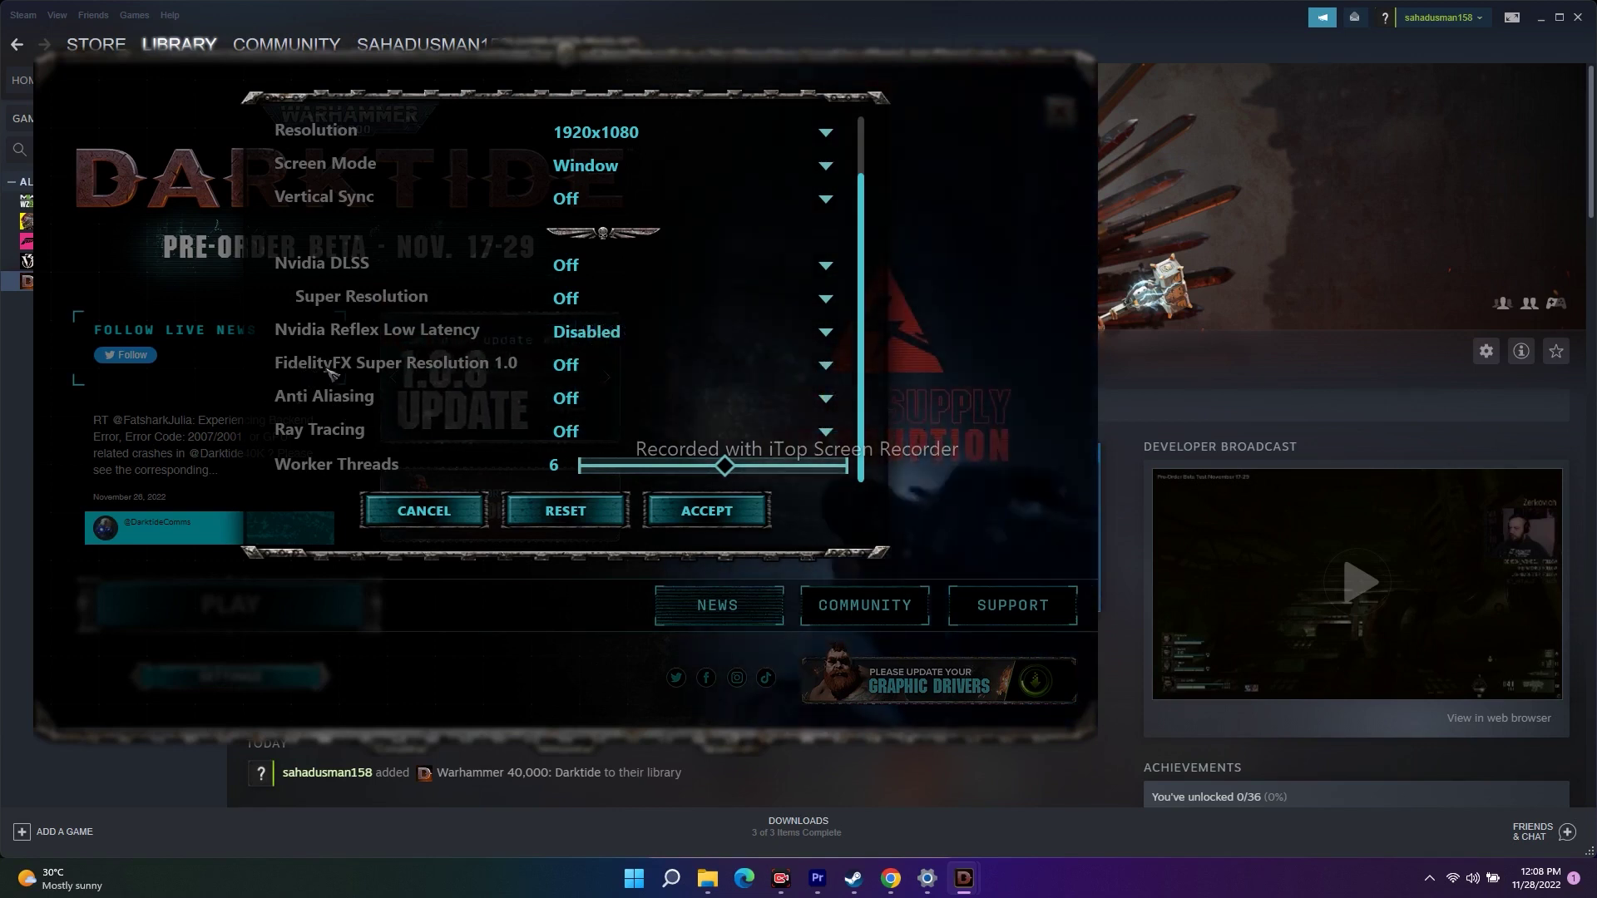
click(592, 371)
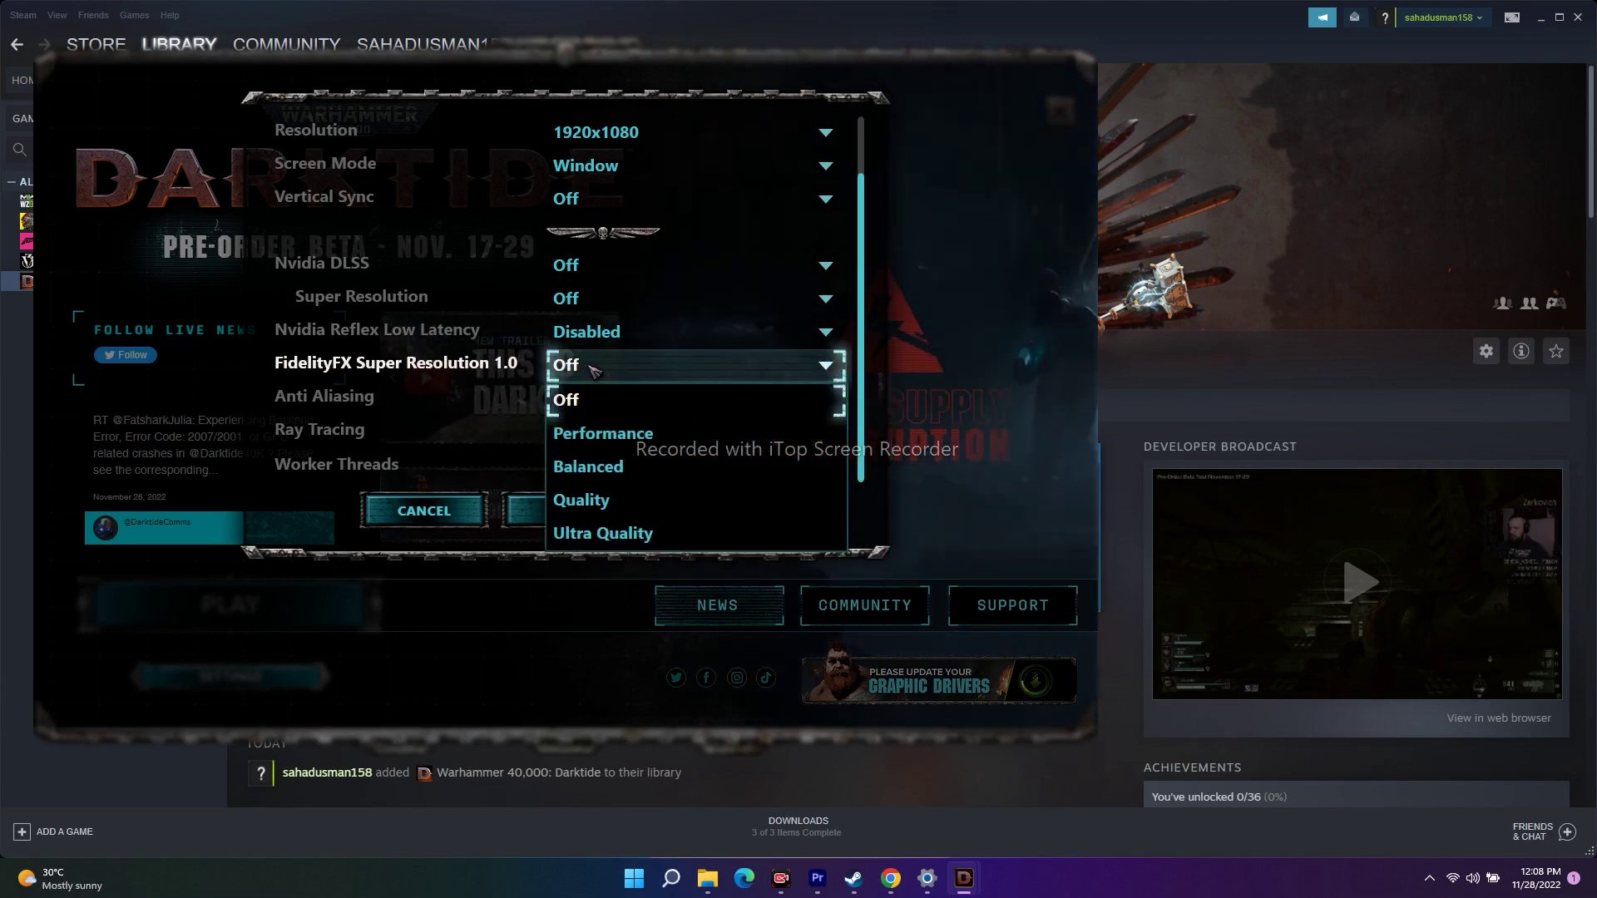
click(632, 471)
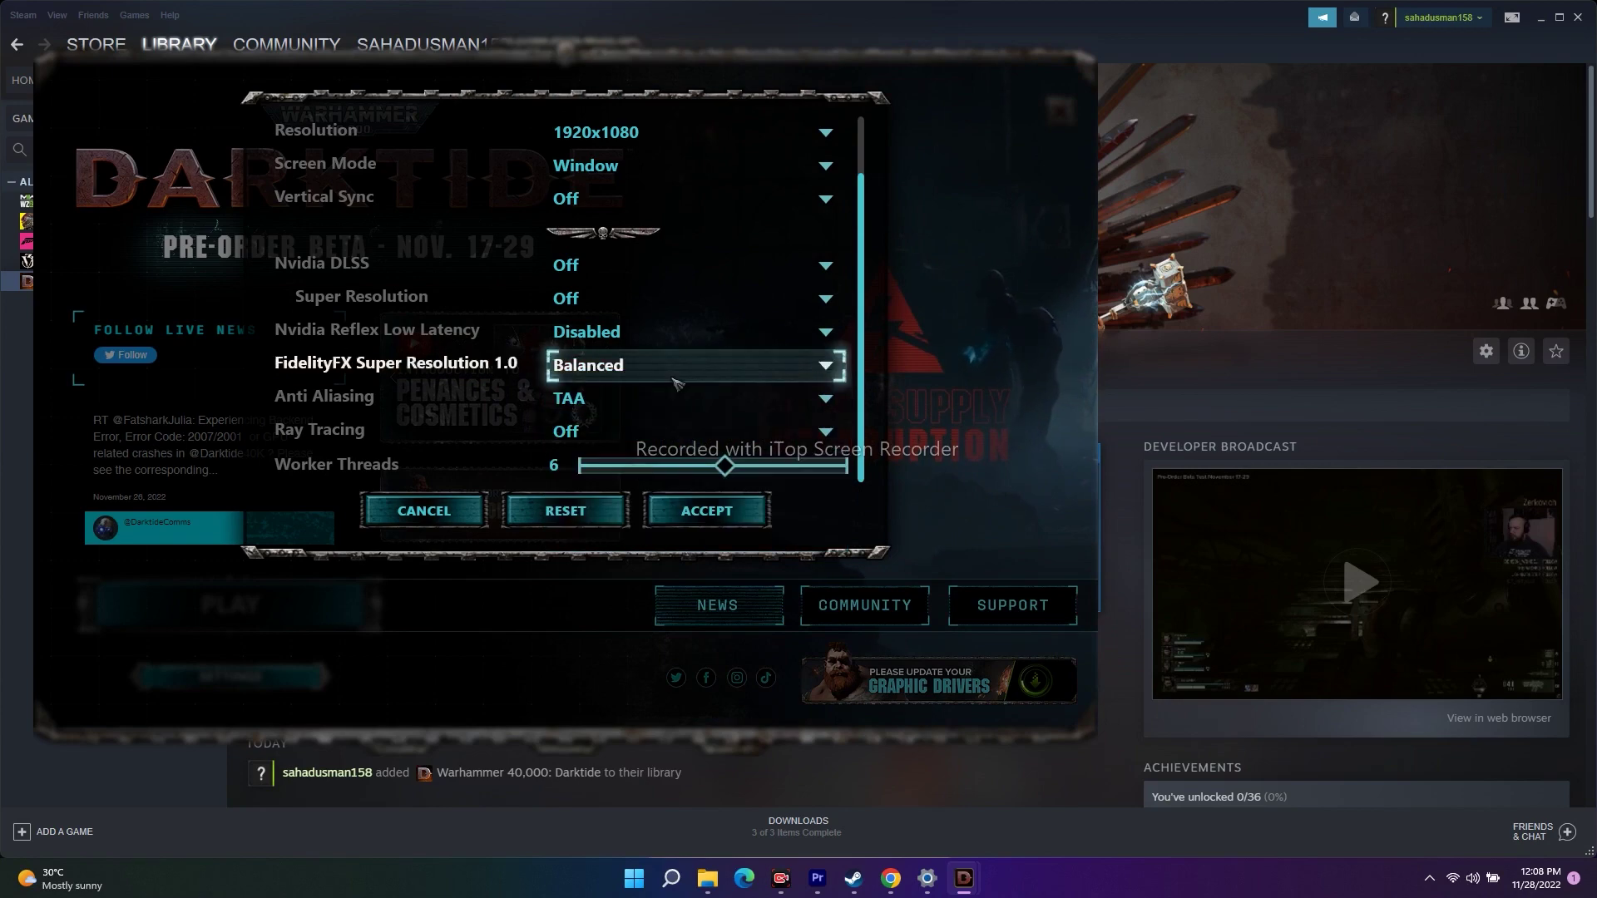
click(681, 519)
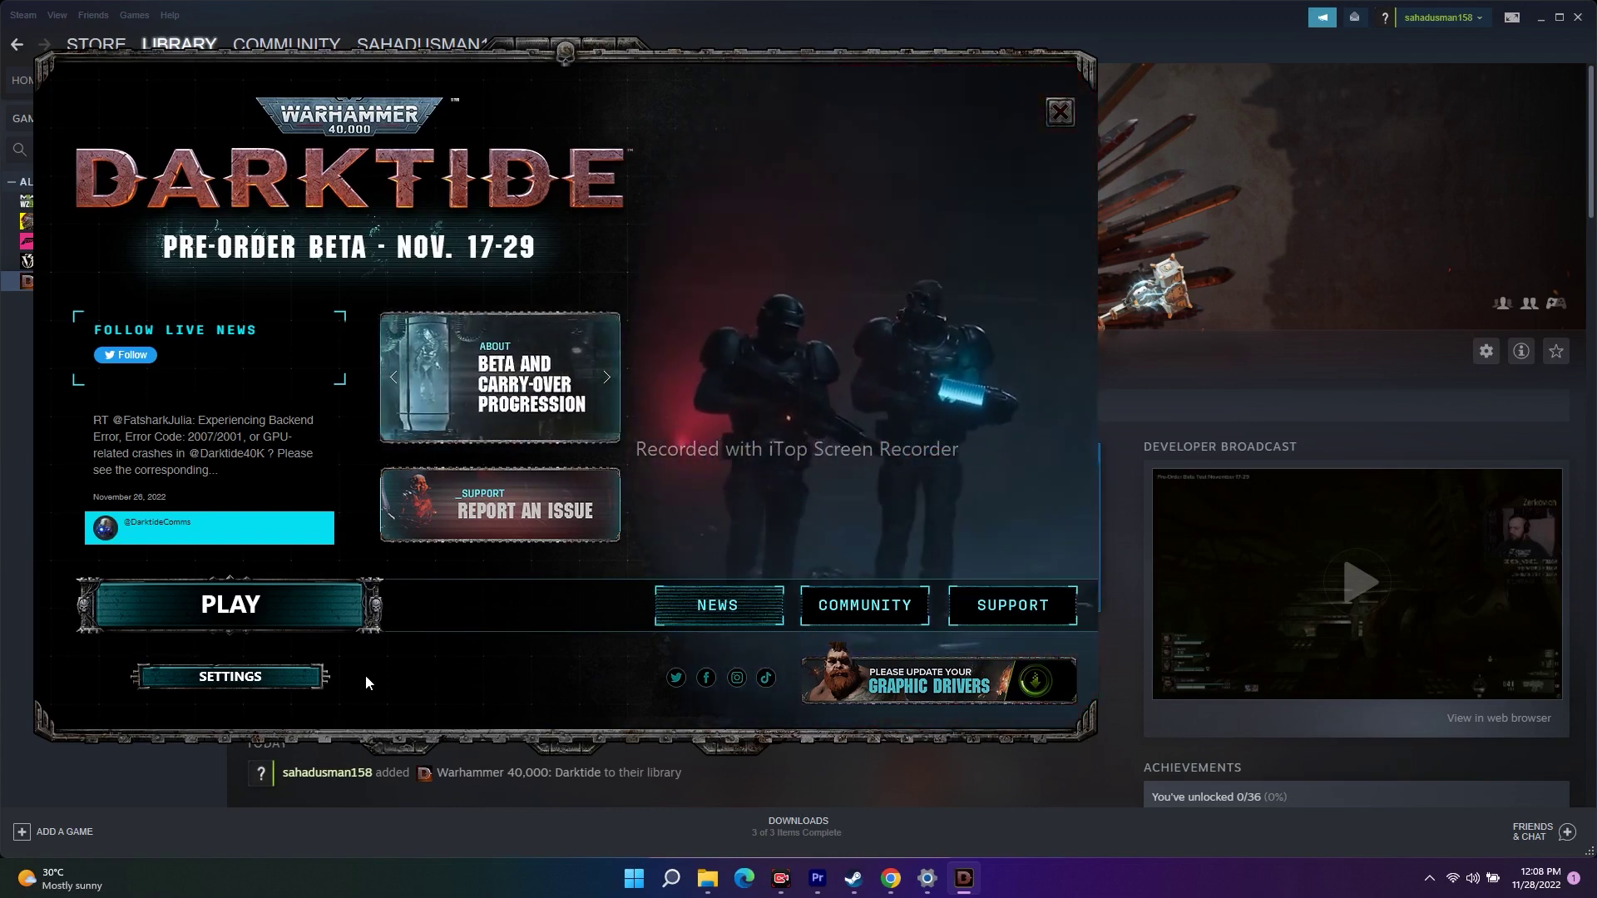
Step: Reopen the launcher settings, reselect Balanced for FidelityFX Super Resolution 1.0 and accept
click(230, 676)
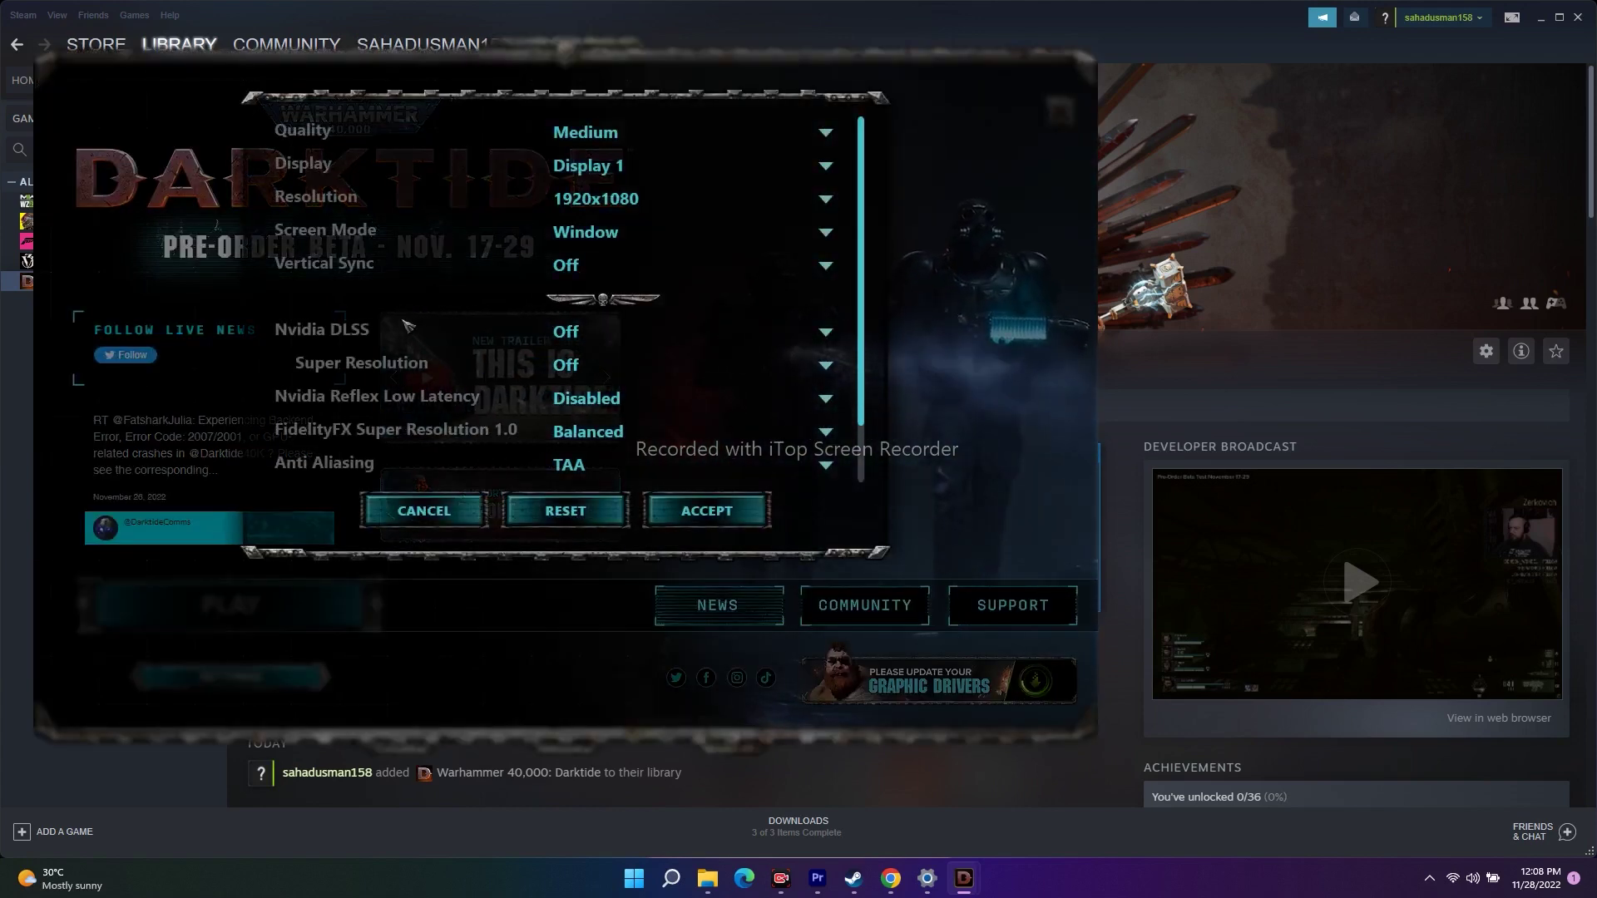
scroll(465, 350, down, 2)
click(549, 366)
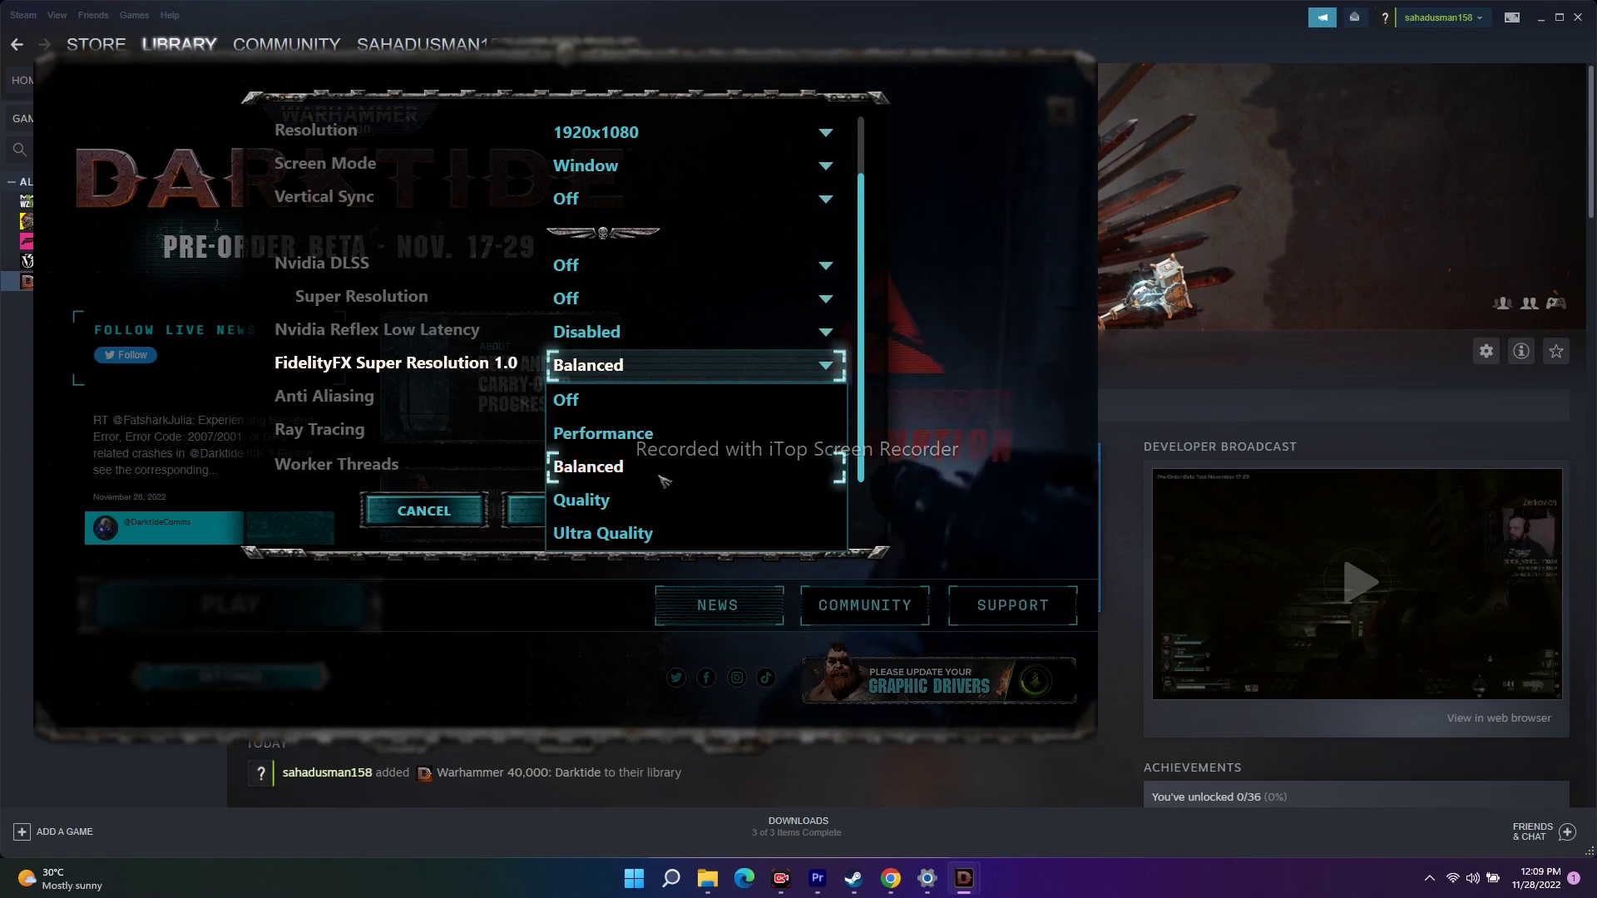
click(608, 473)
click(706, 511)
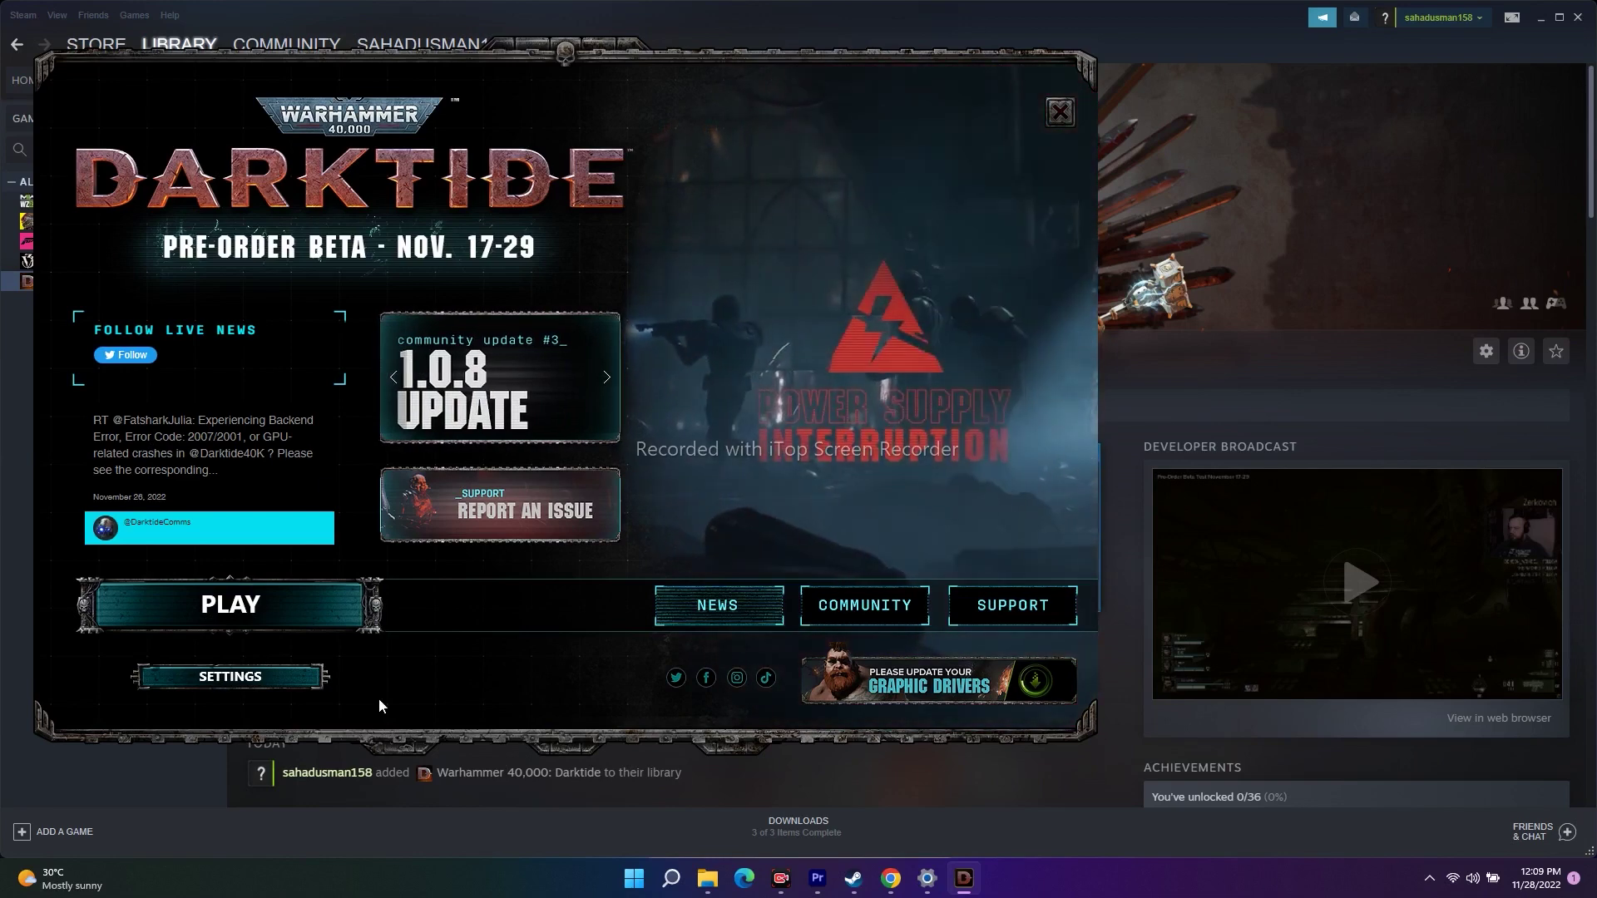
Step: Set Nvidia Reflex Low Latency to Enabled in the launcher settings and accept the change
click(285, 676)
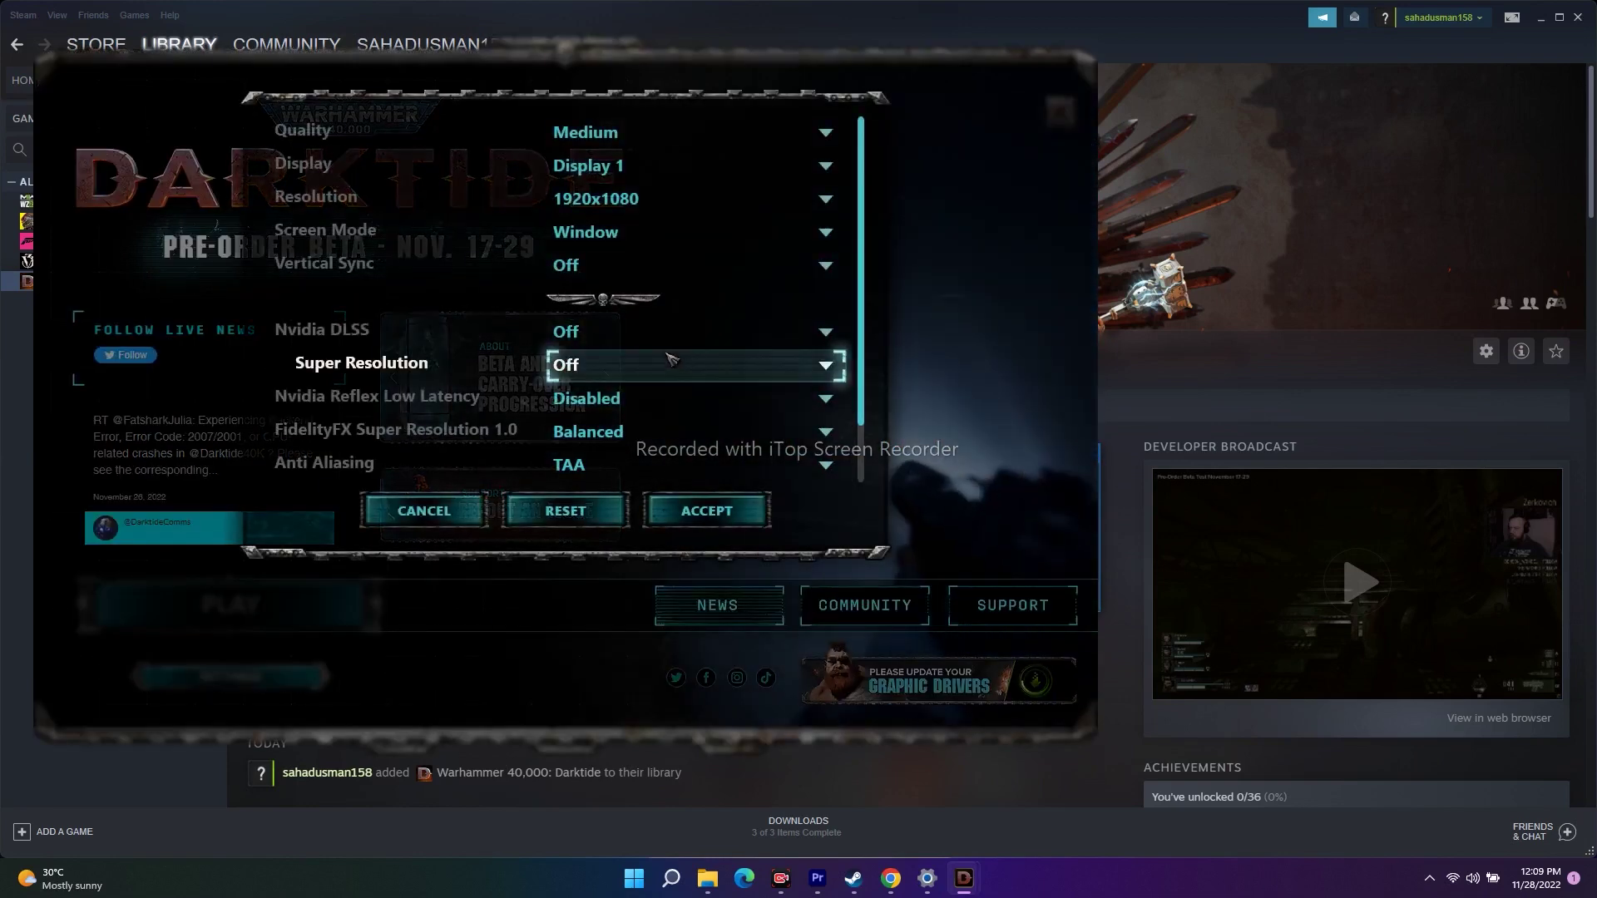
scroll(433, 308, down, 2)
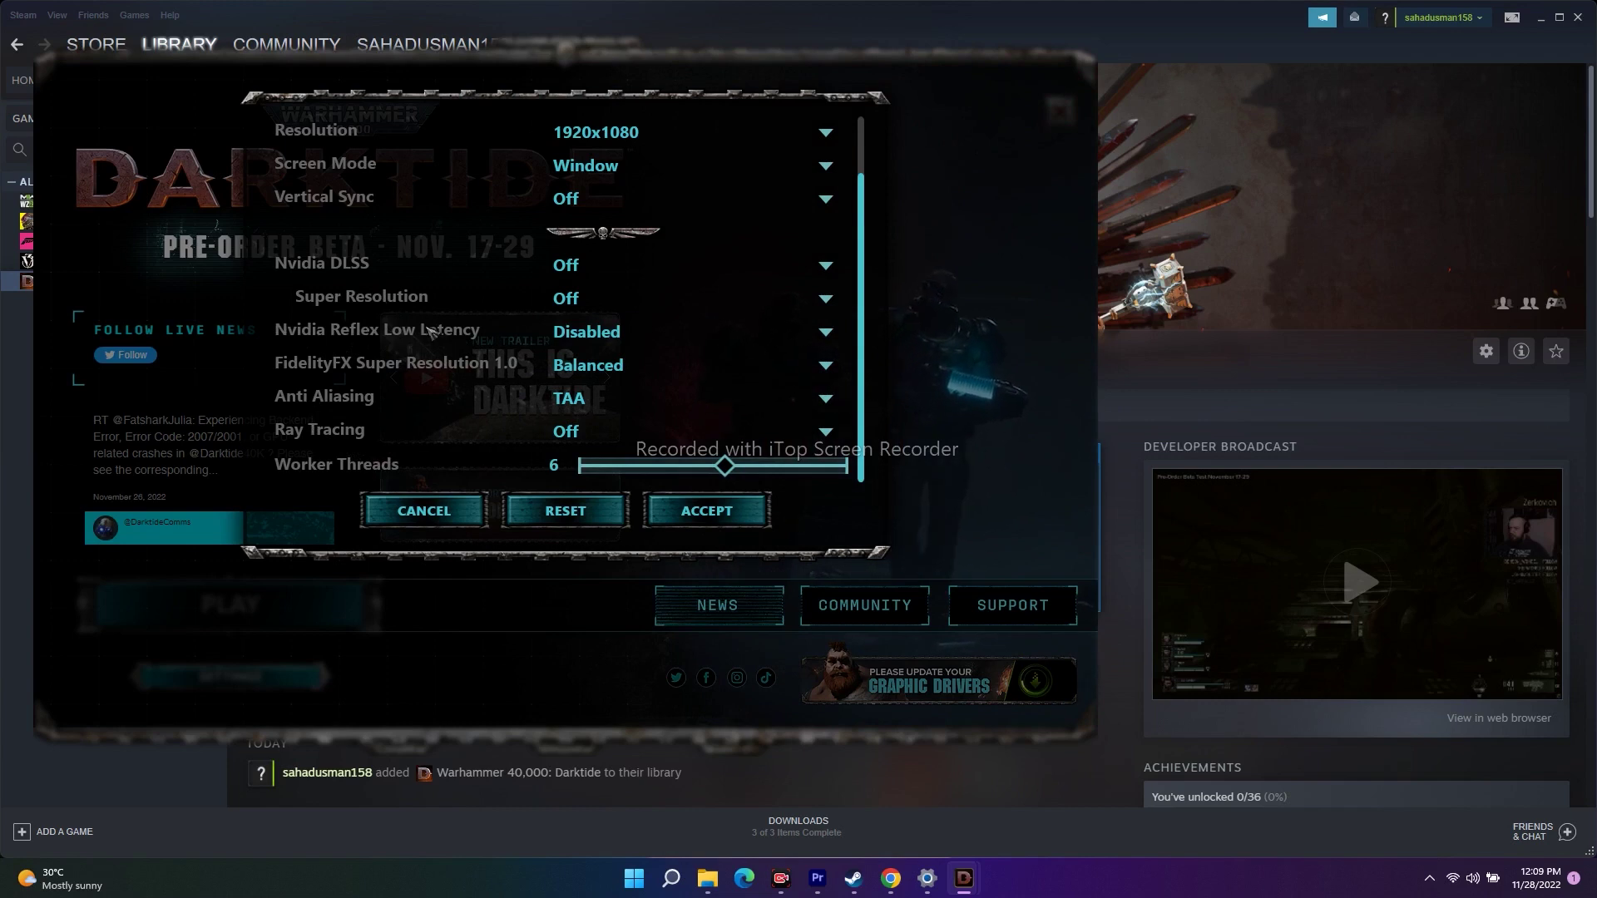
mouse_move(567, 332)
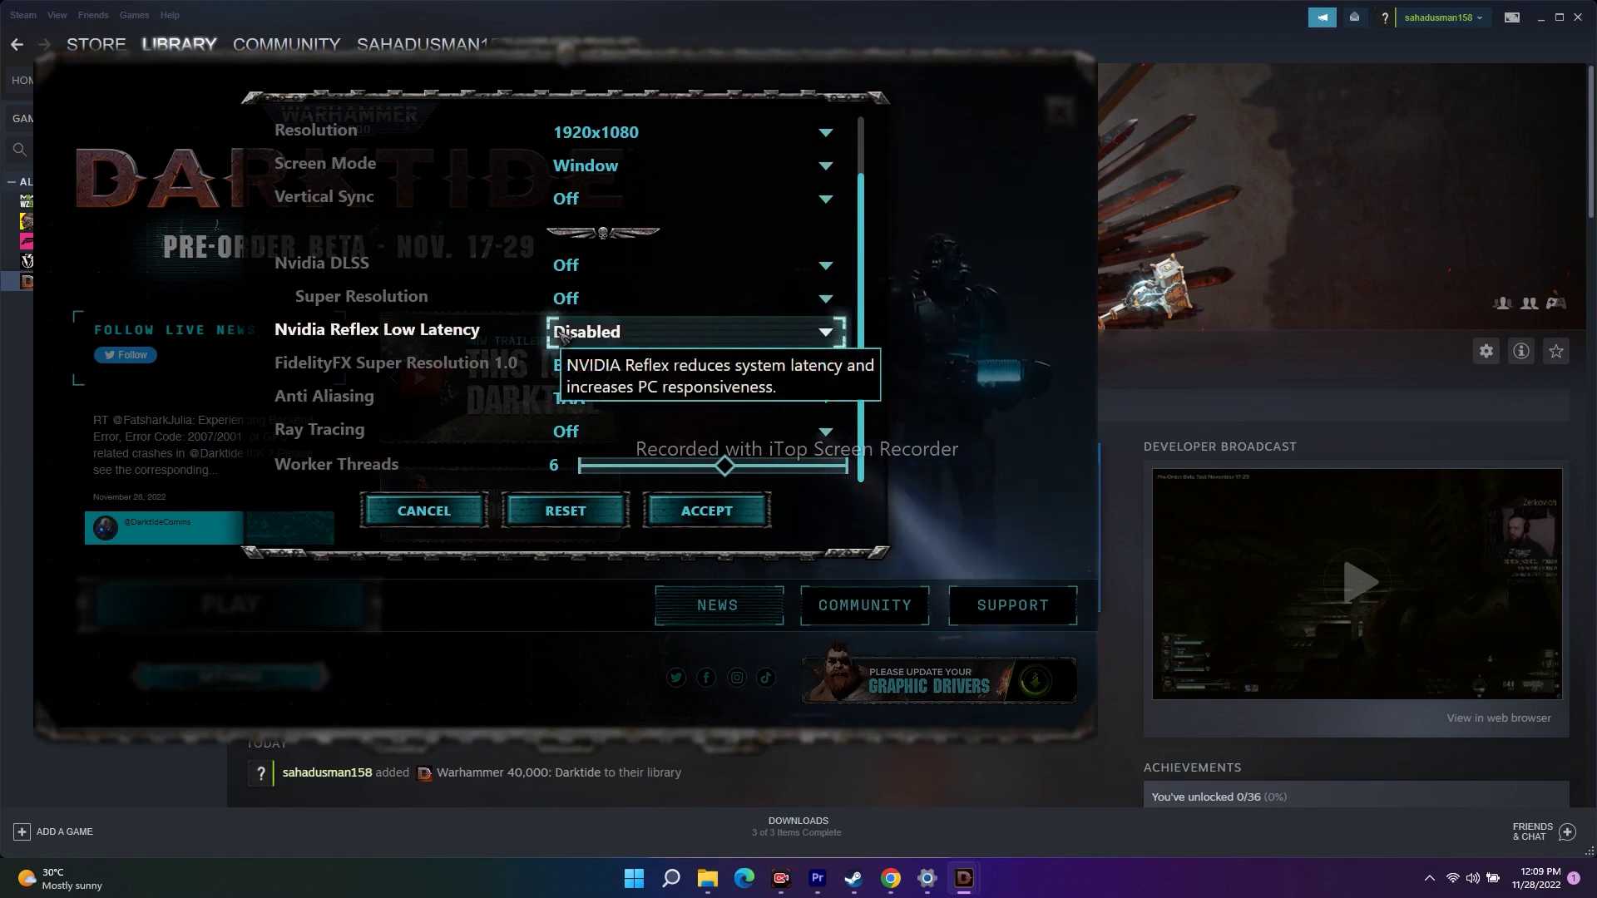
click(603, 335)
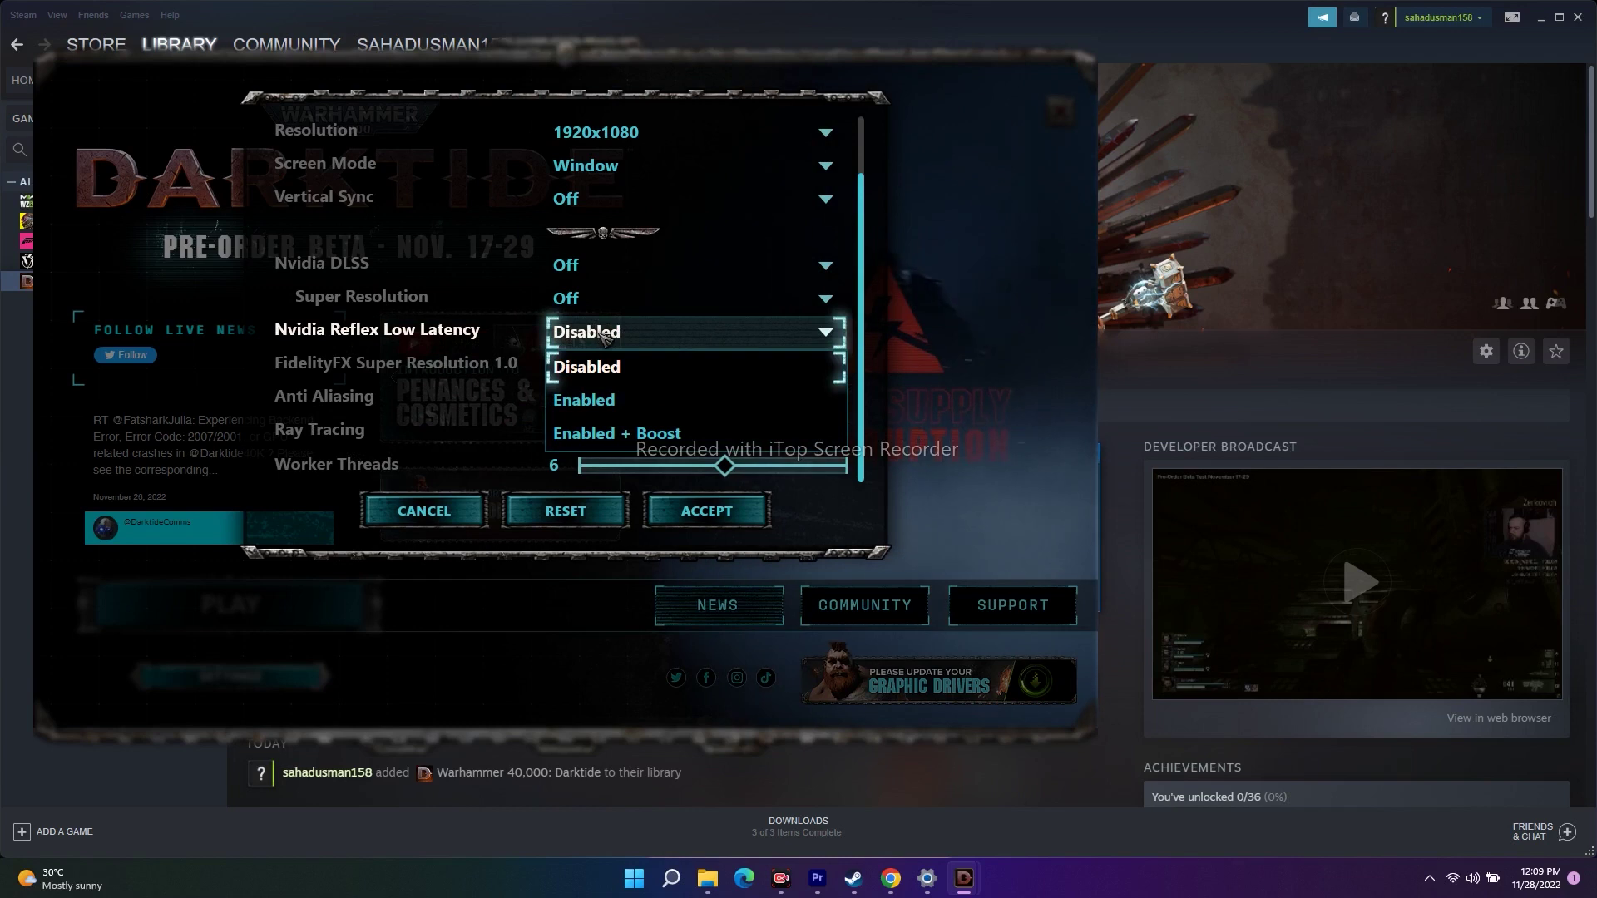
click(602, 401)
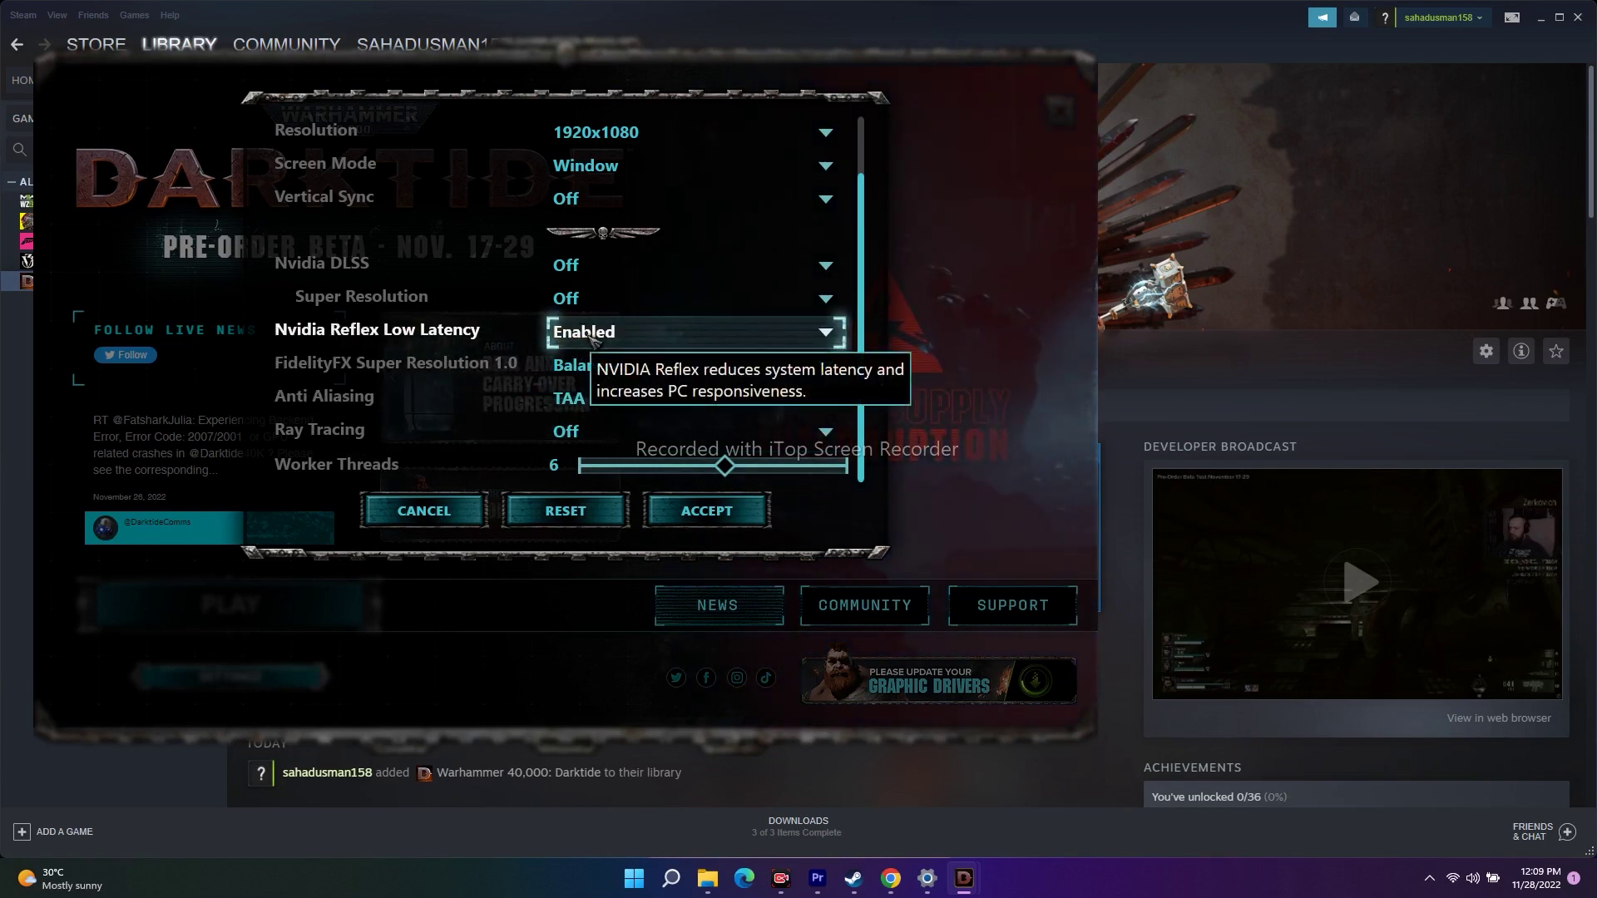
click(706, 511)
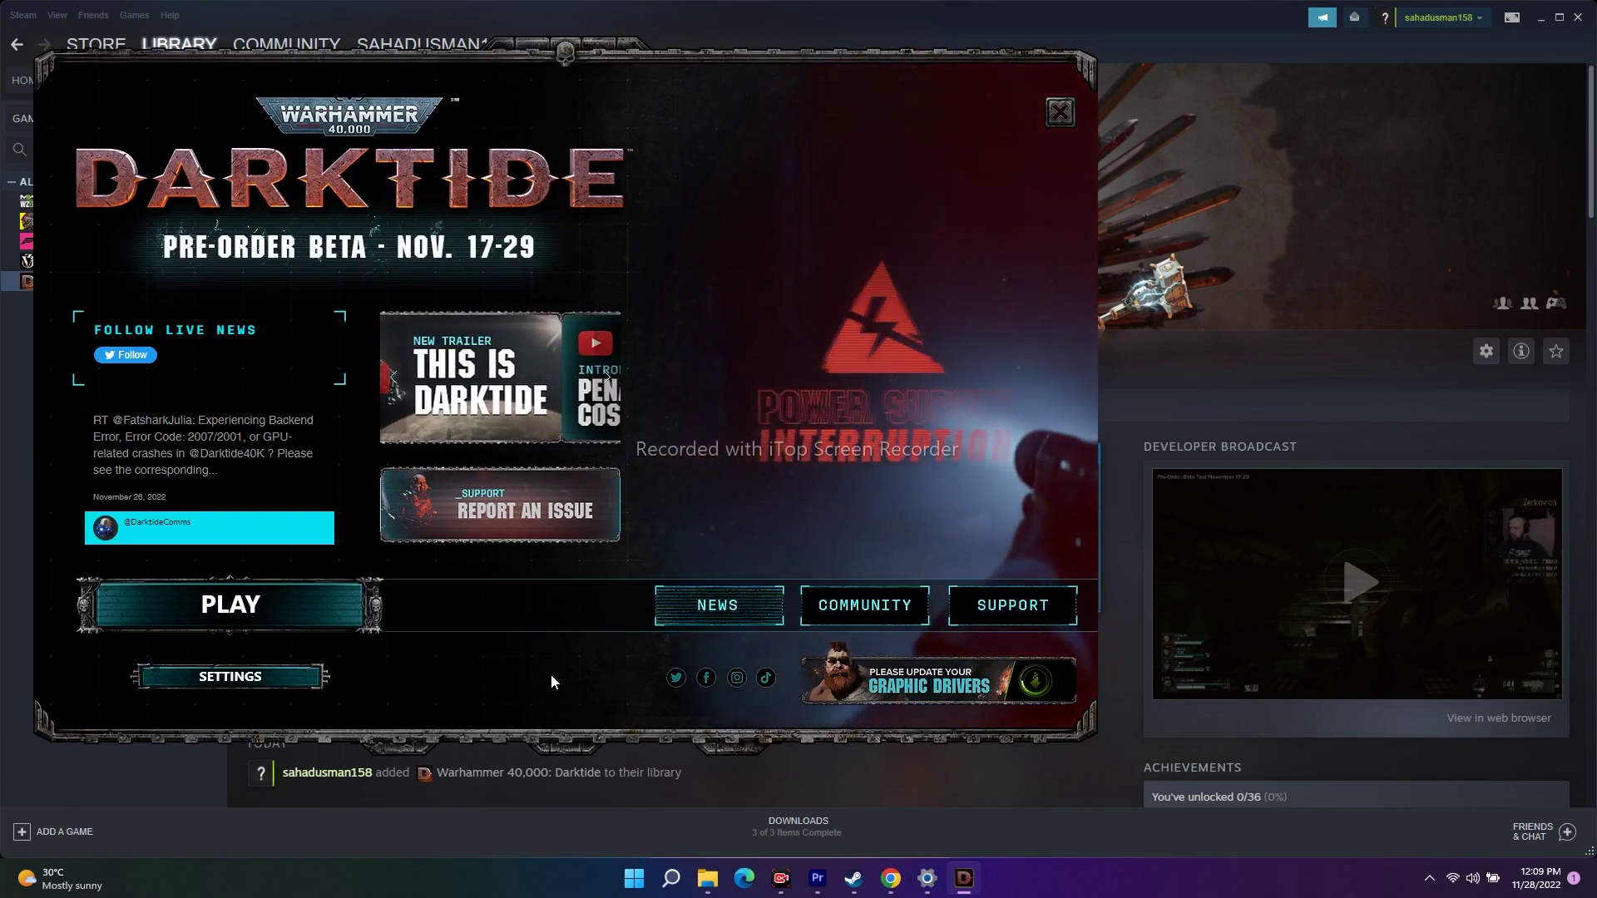
Step: Review the Ray Tracing options in the launcher settings and leave the option at Off
click(242, 677)
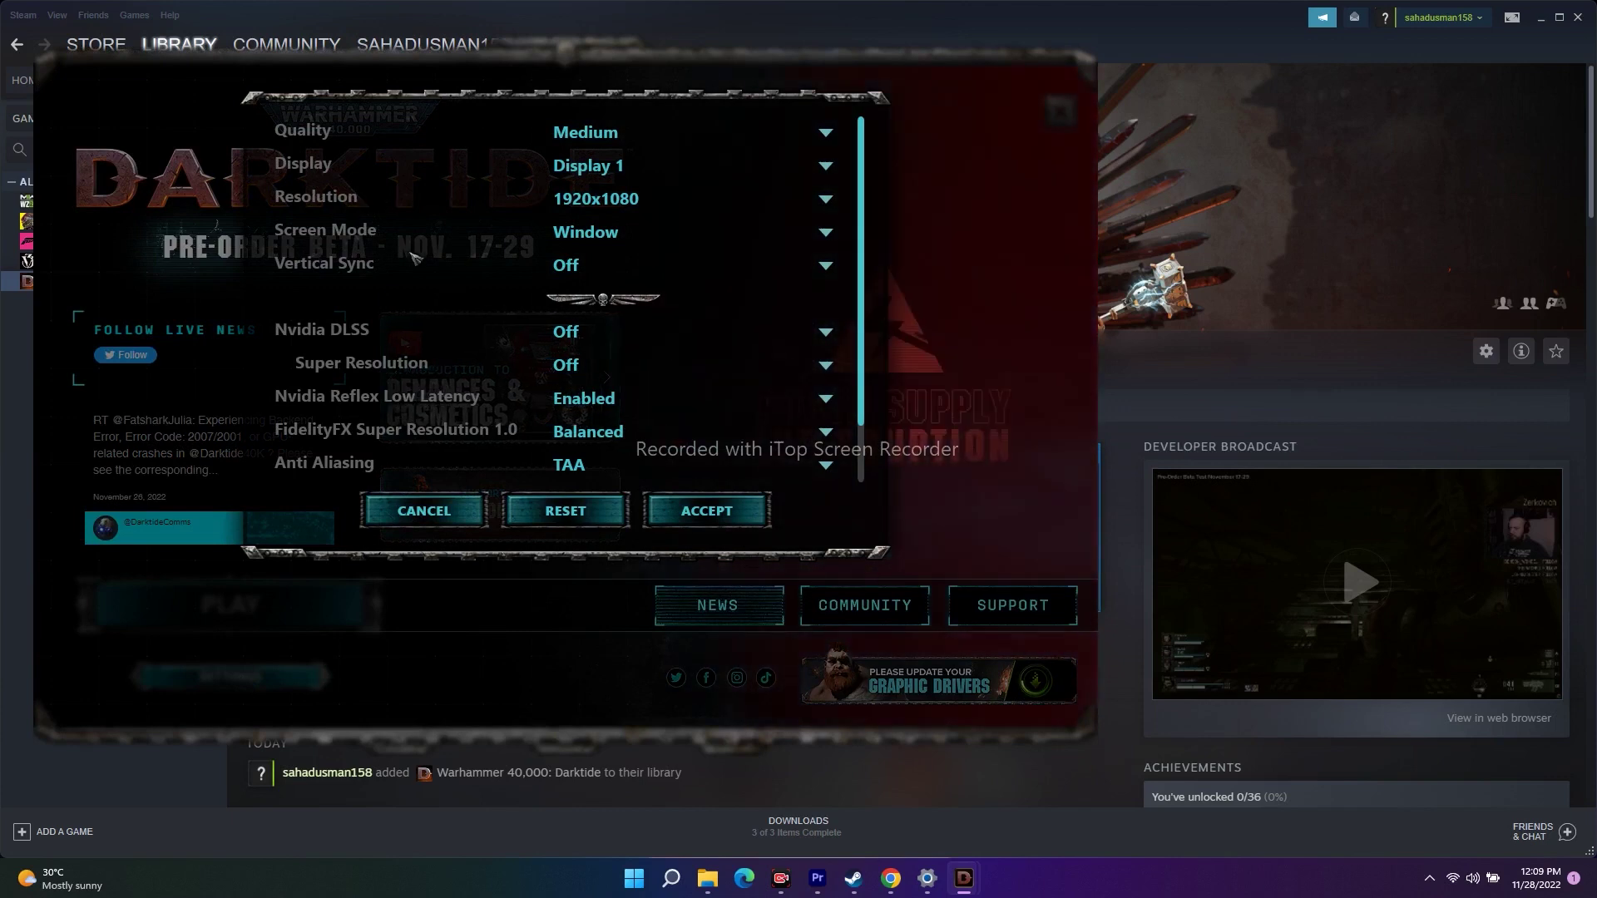
scroll(443, 263, down, 1)
scroll(443, 262, down, 1)
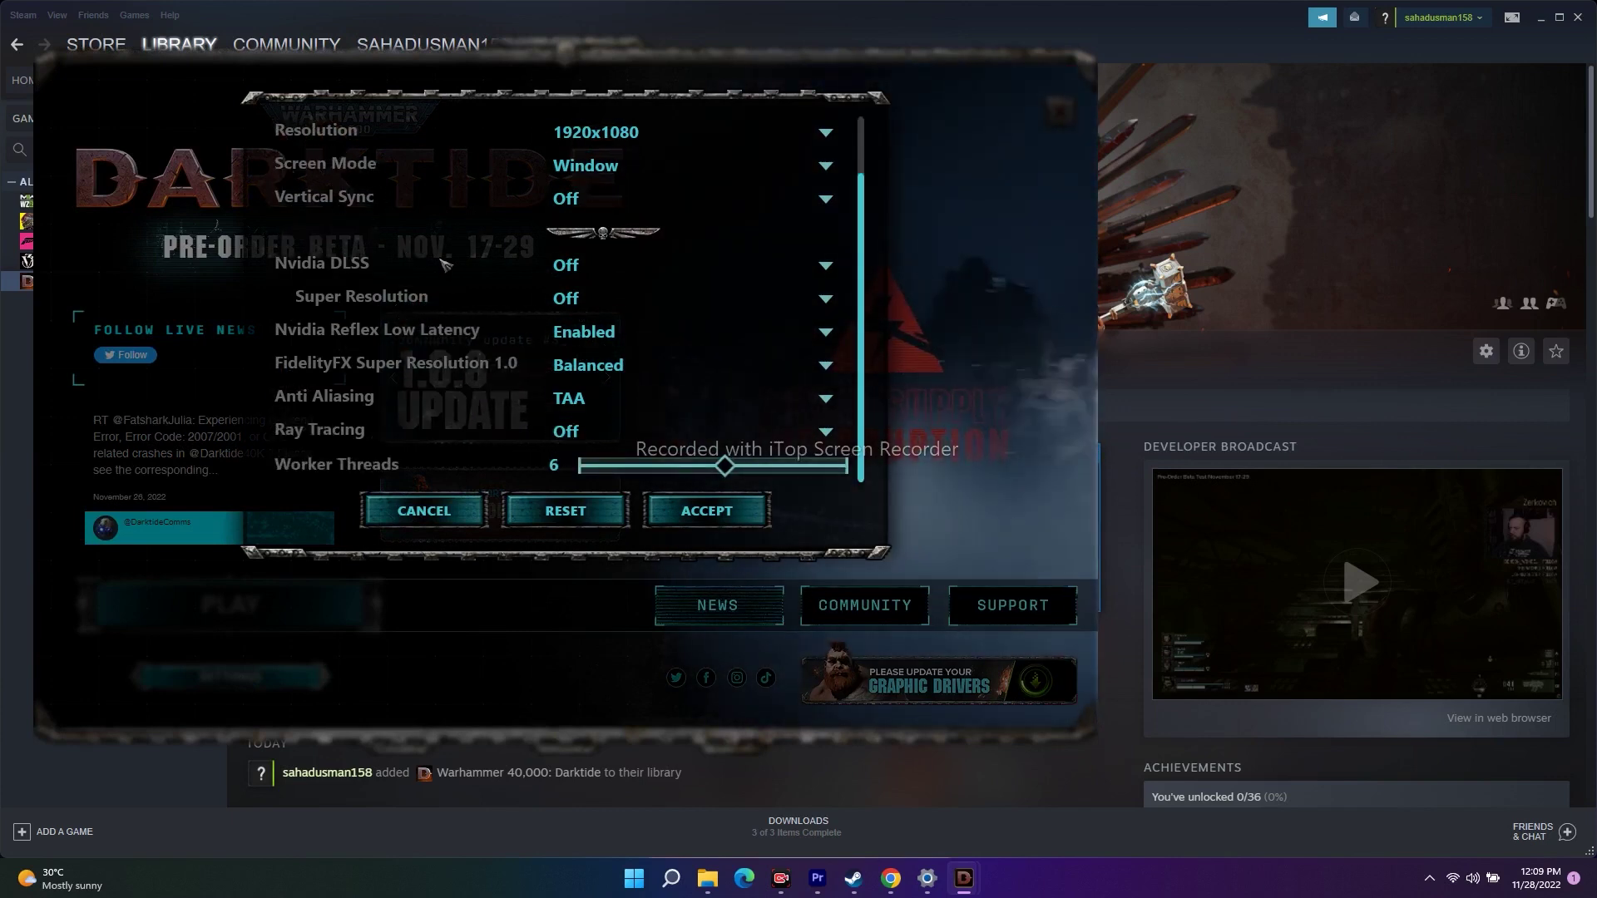
click(583, 434)
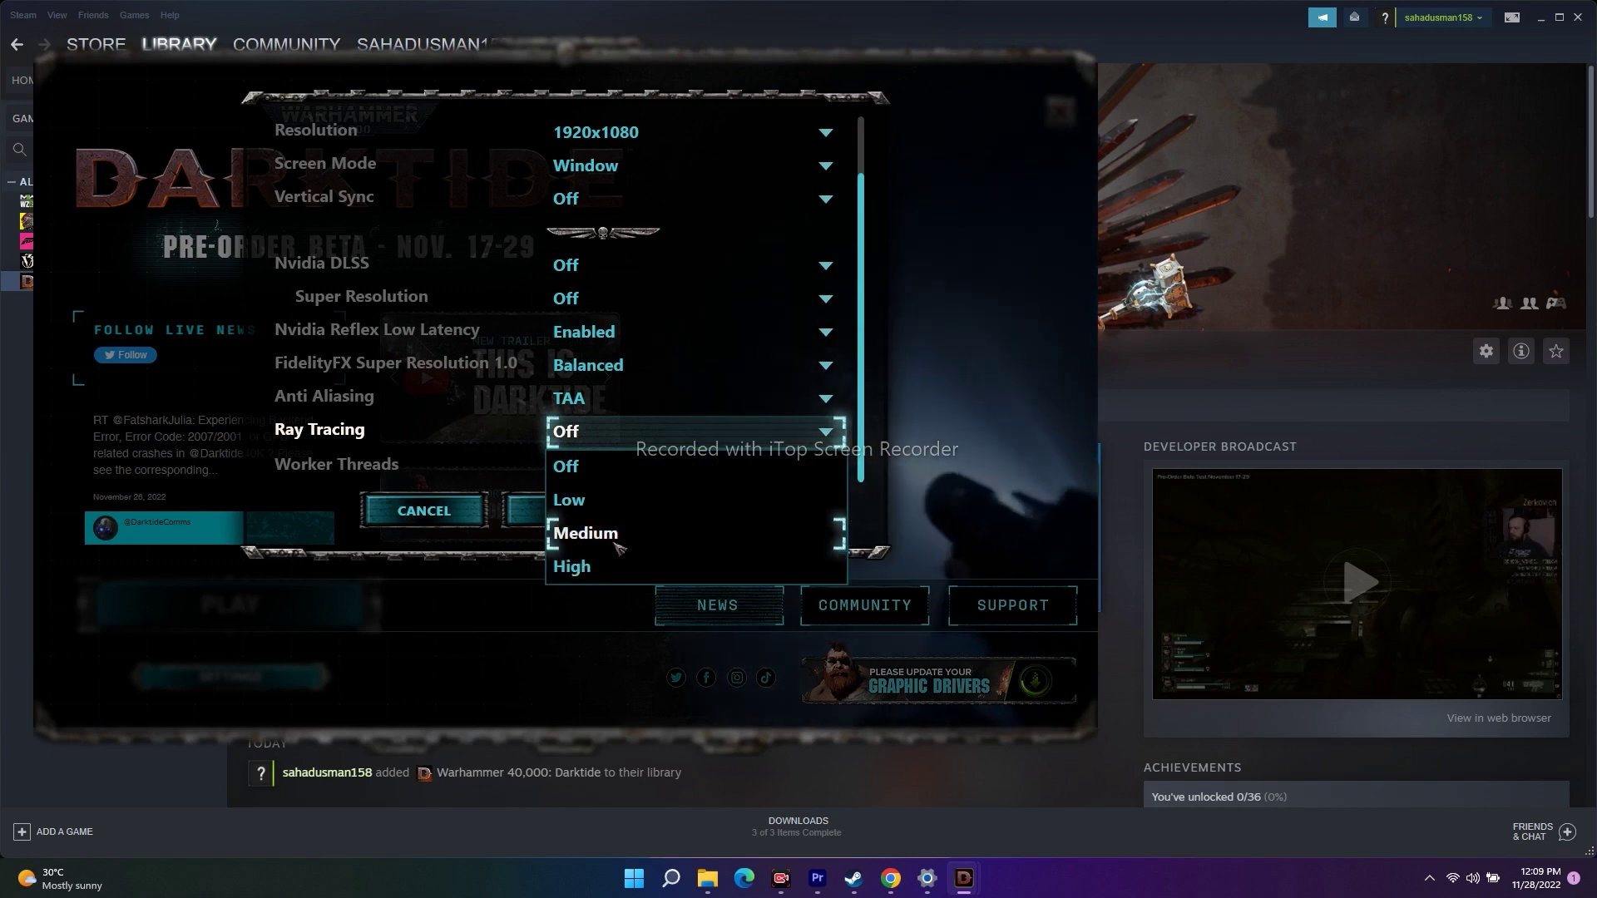
click(580, 434)
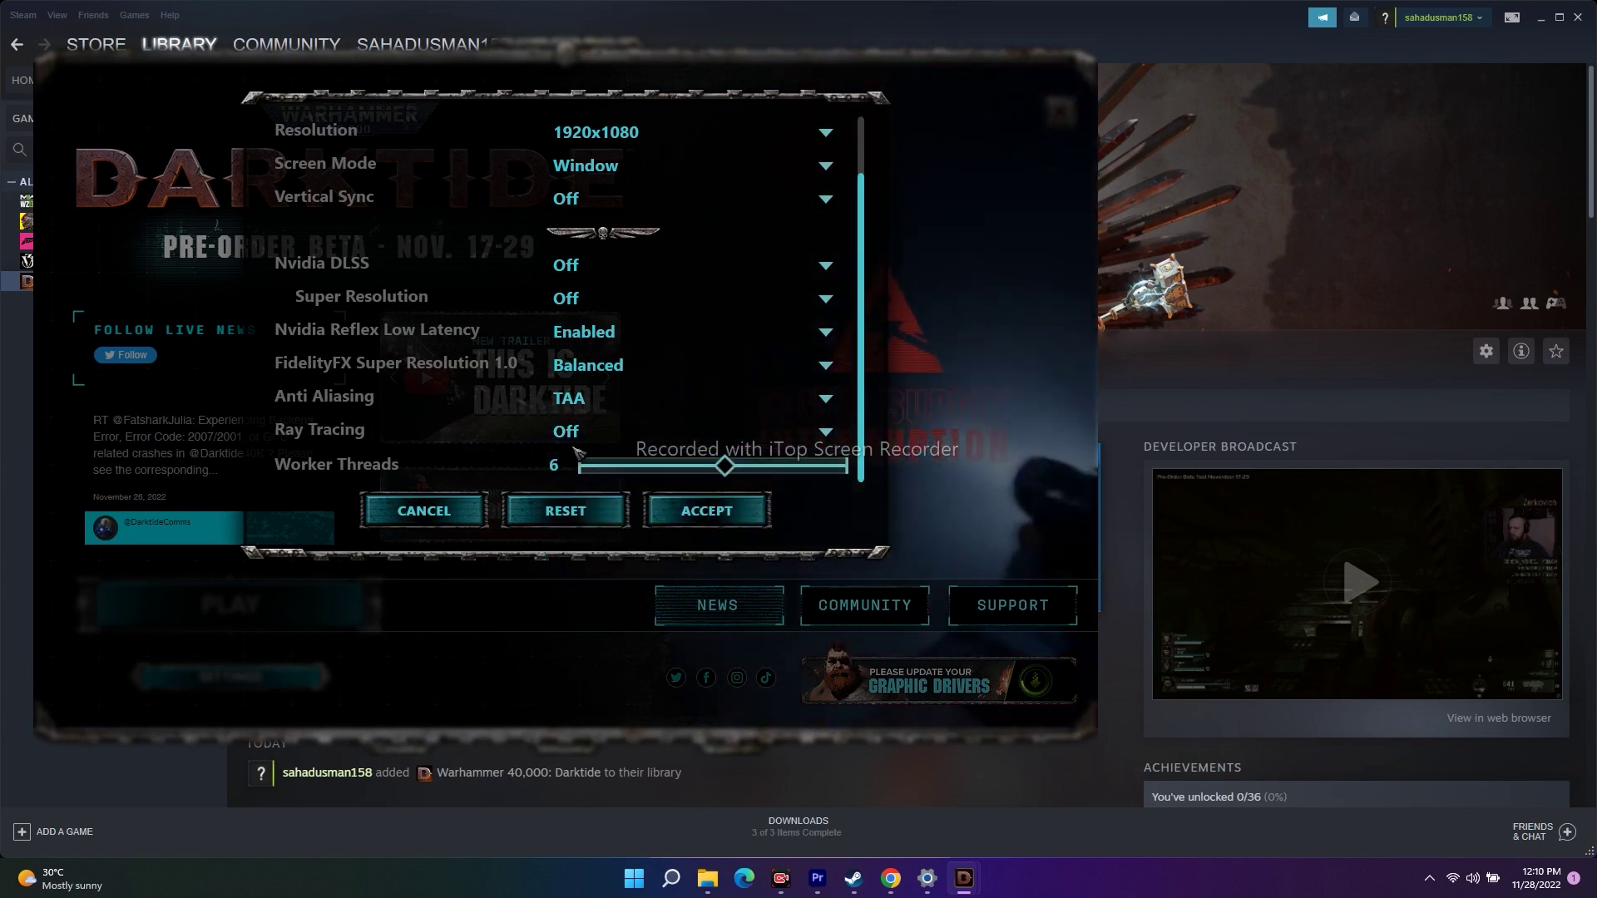
Step: Review the Vertical Sync options, keep the option at Off and accept the settings
scroll(470, 387, up, 2)
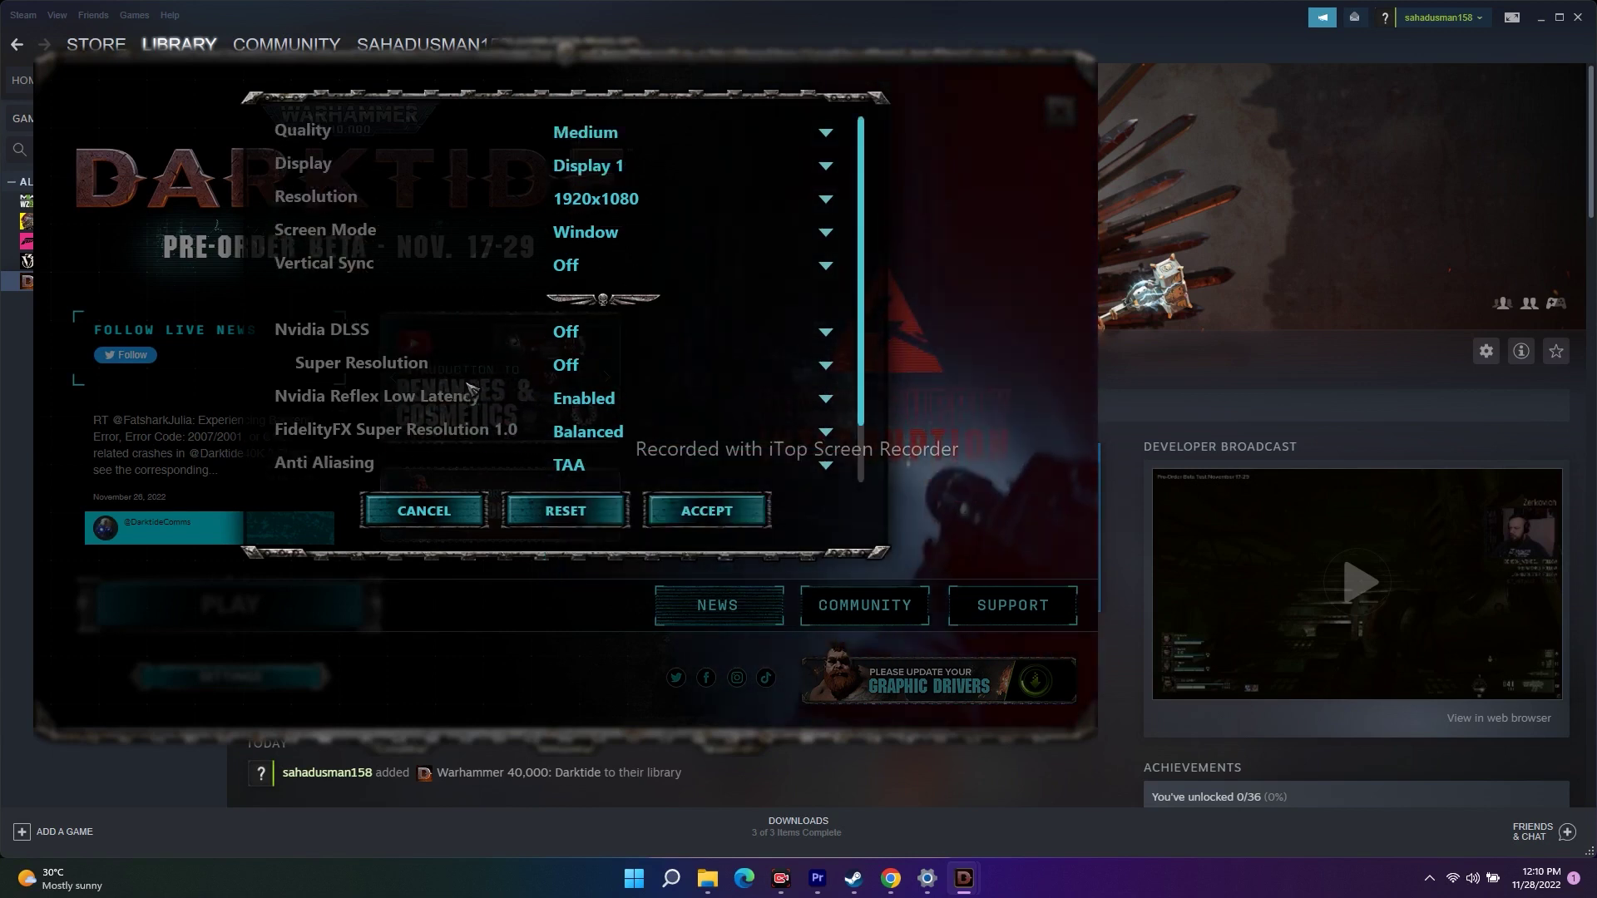
click(559, 267)
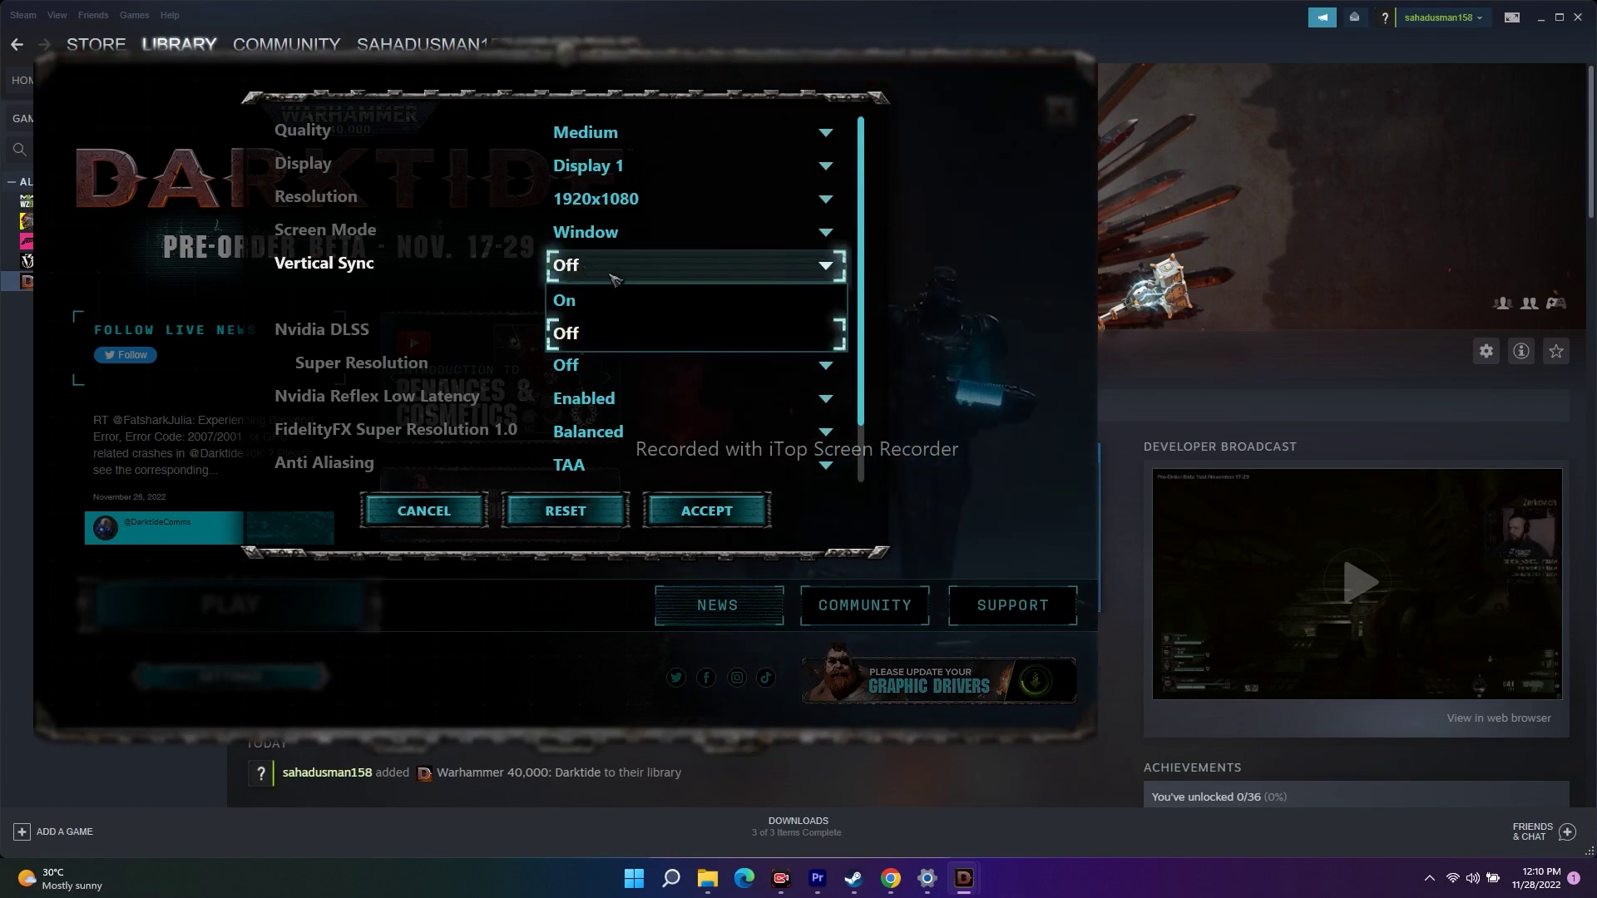
click(613, 291)
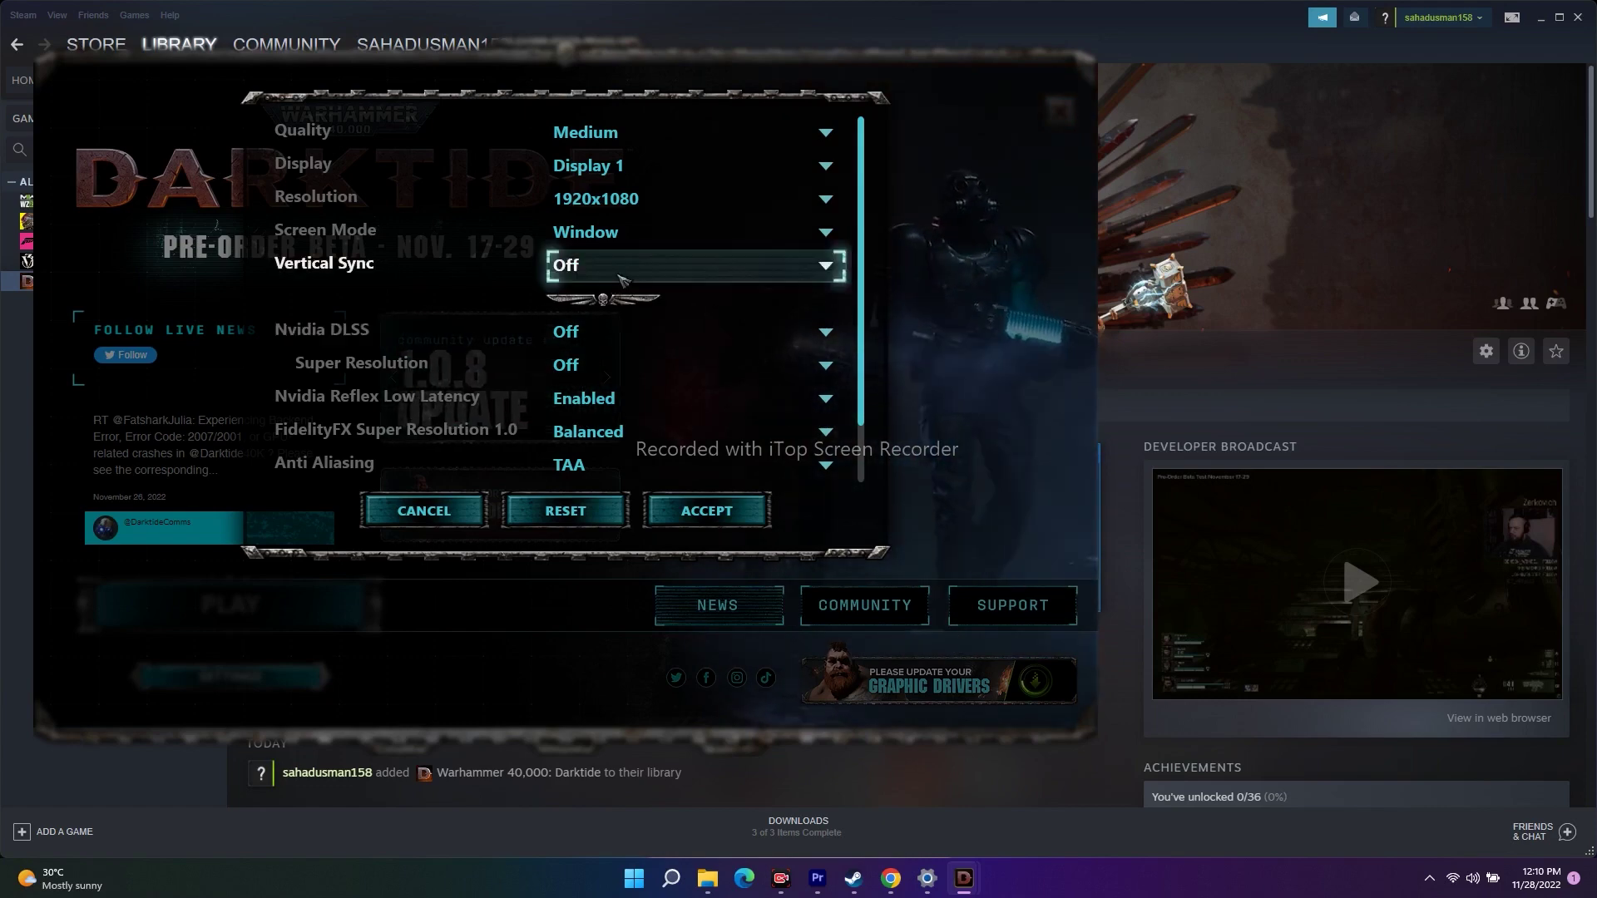
click(720, 516)
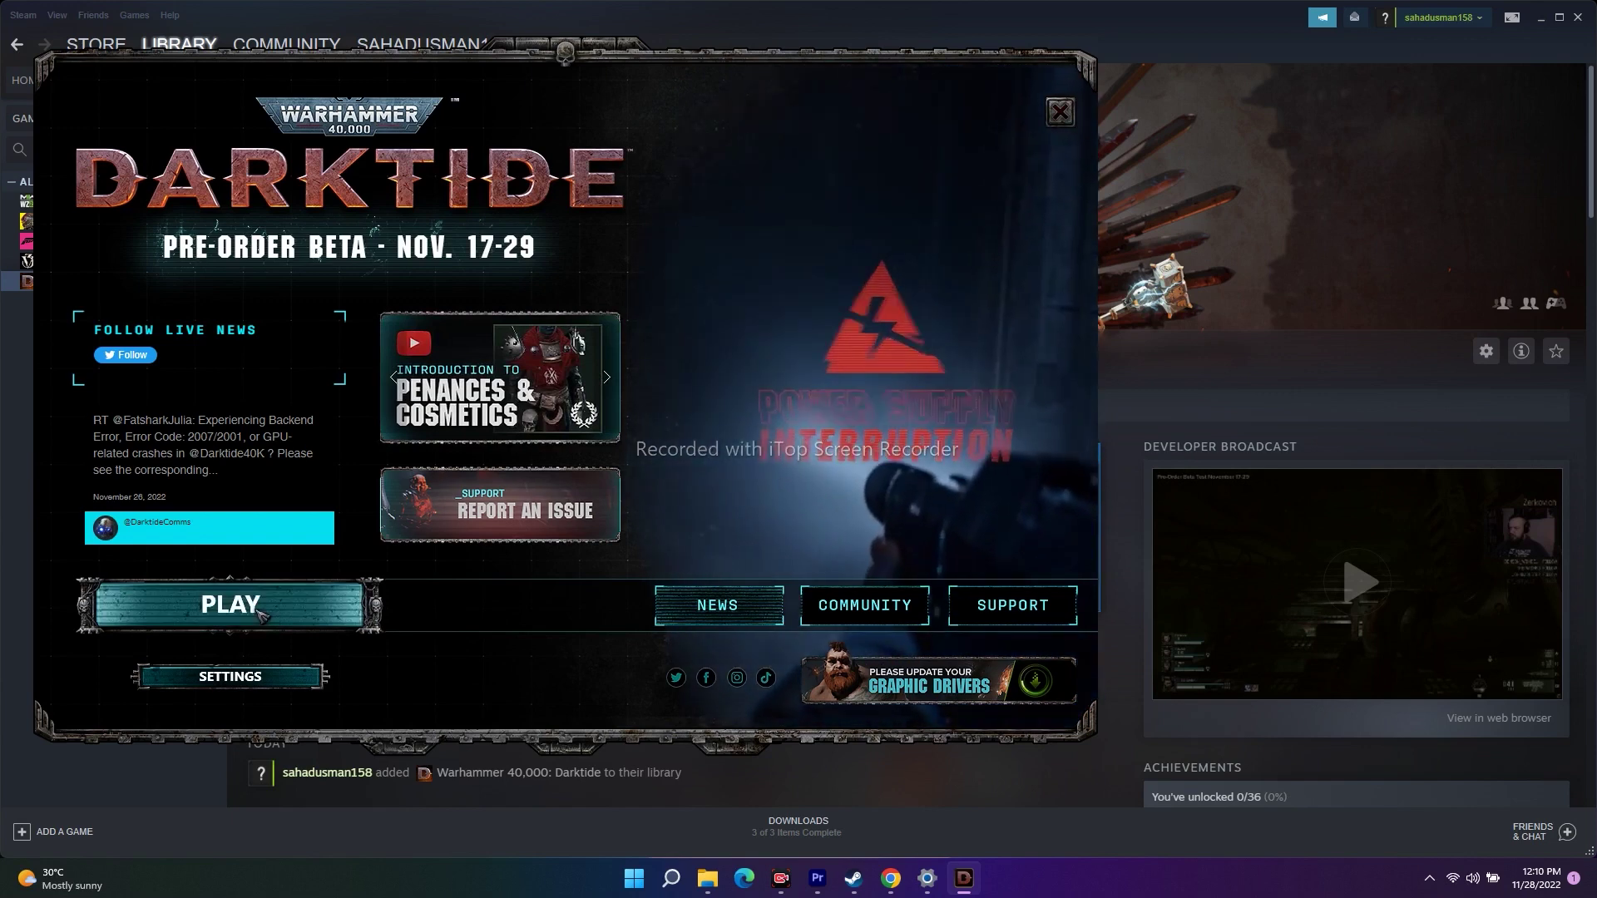
Step: Reduce Worker Threads to 2 in the launcher settings and accept the change
click(230, 677)
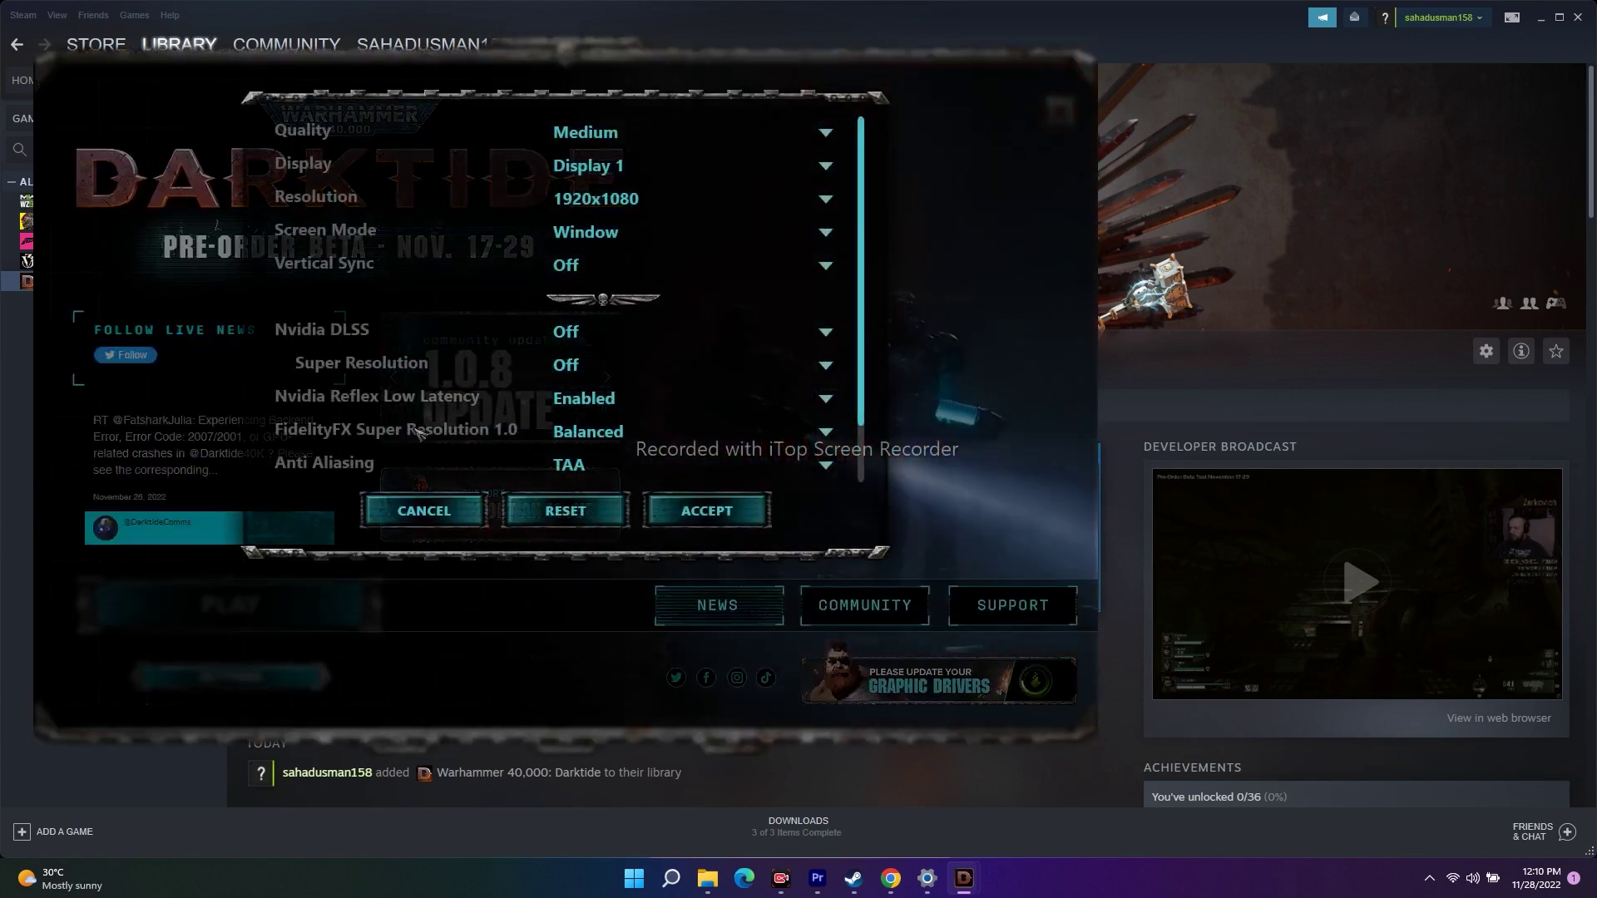
scroll(397, 268, down, 1)
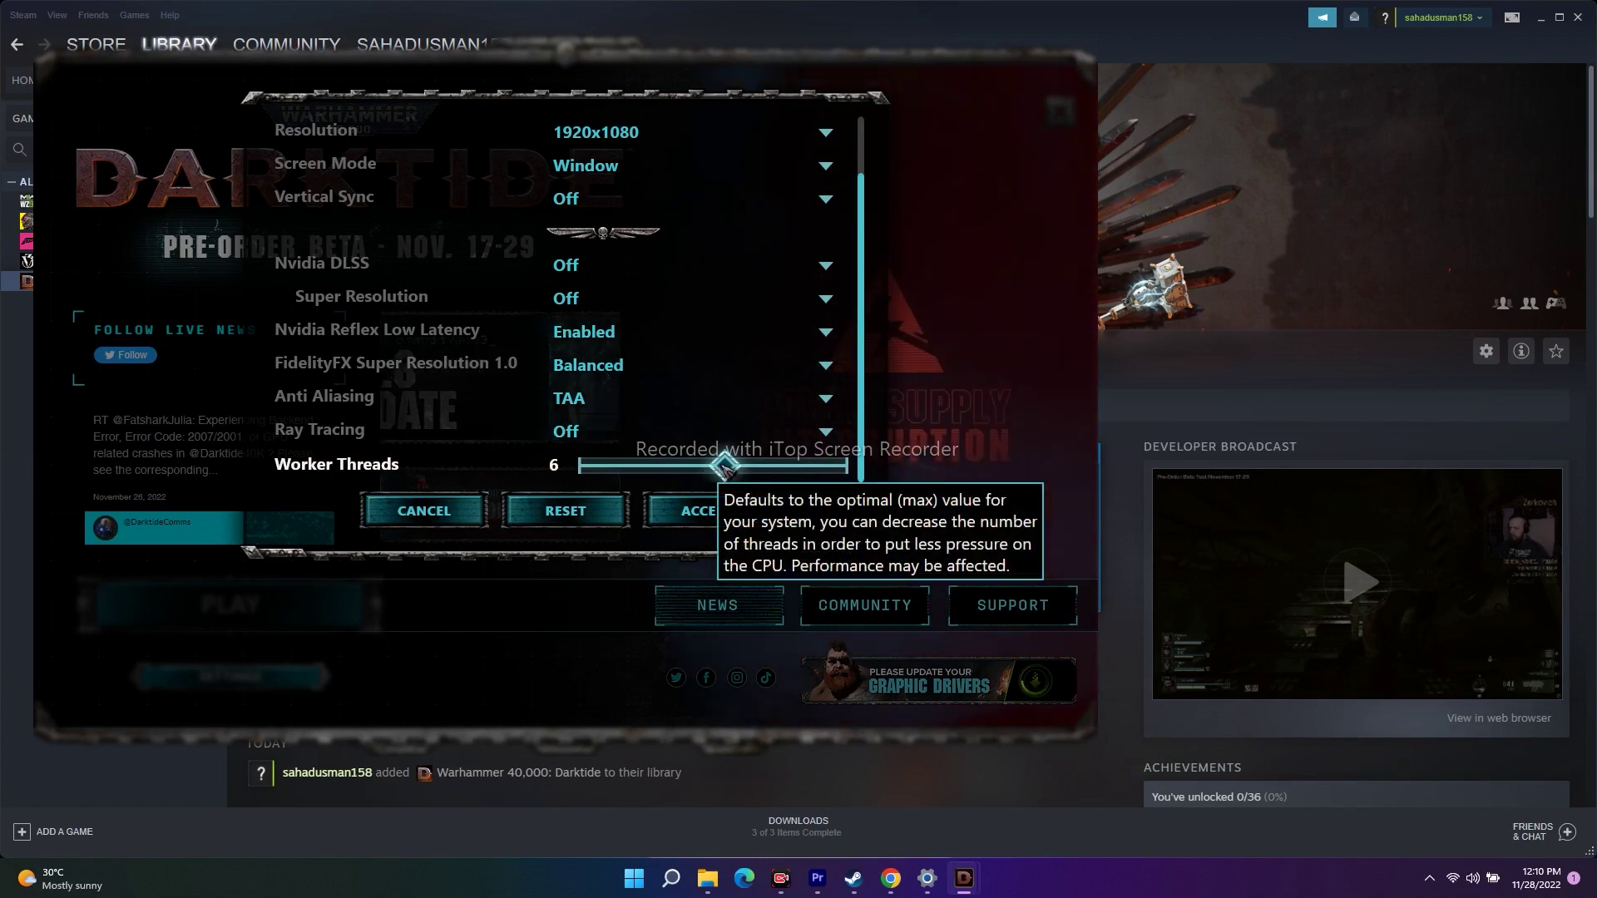
drag(725, 469, 862, 471)
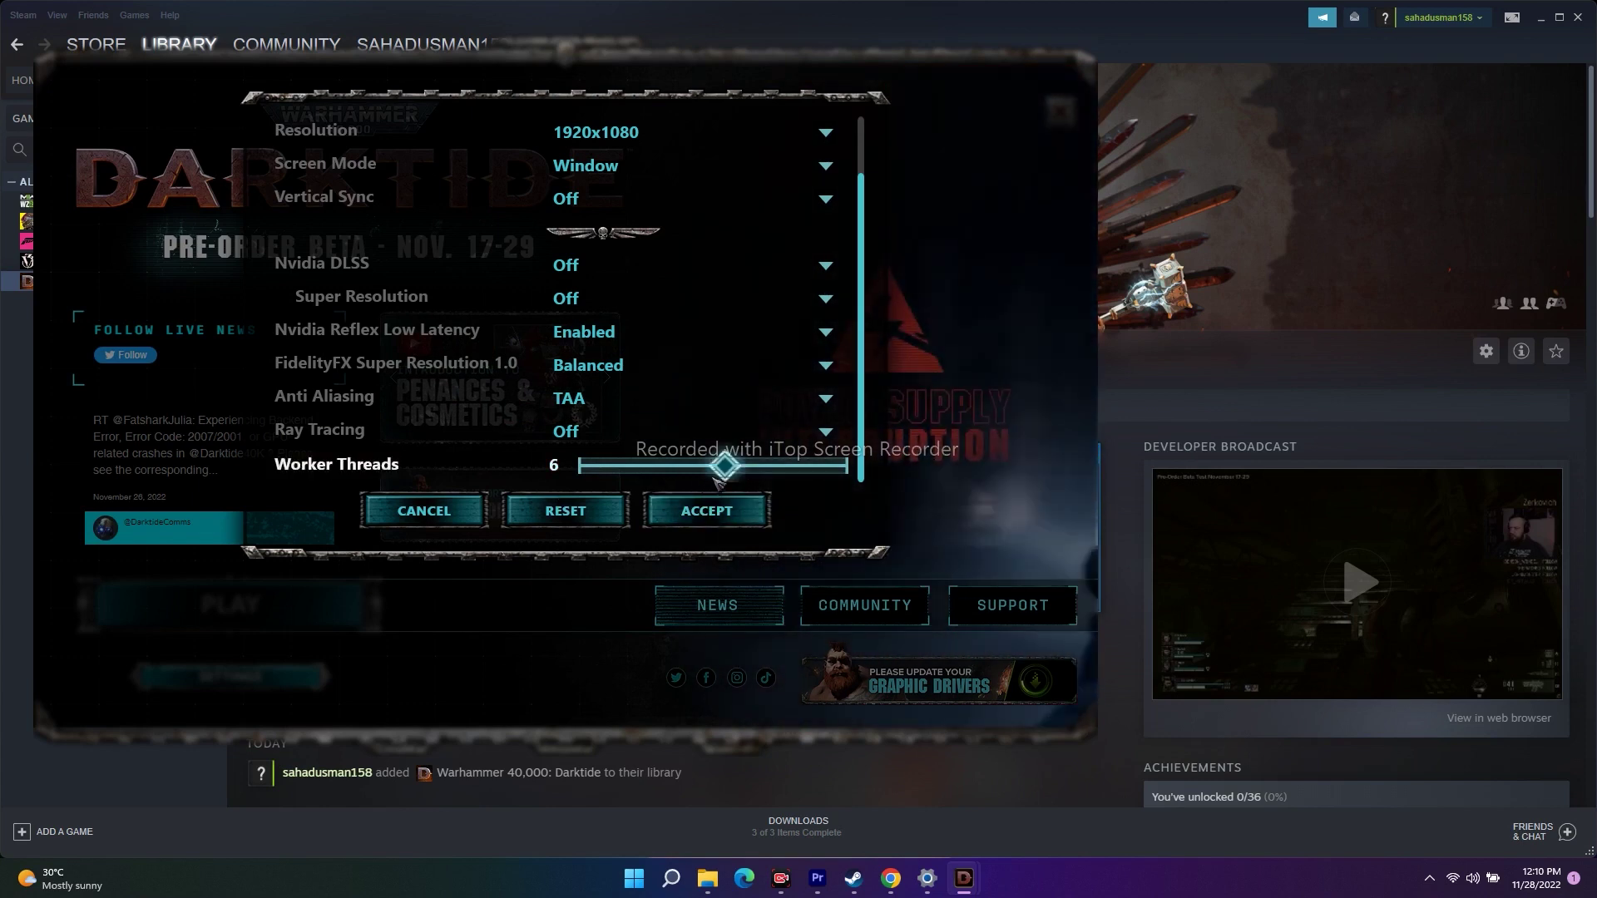
mouse_move(729, 471)
drag(729, 470, 612, 471)
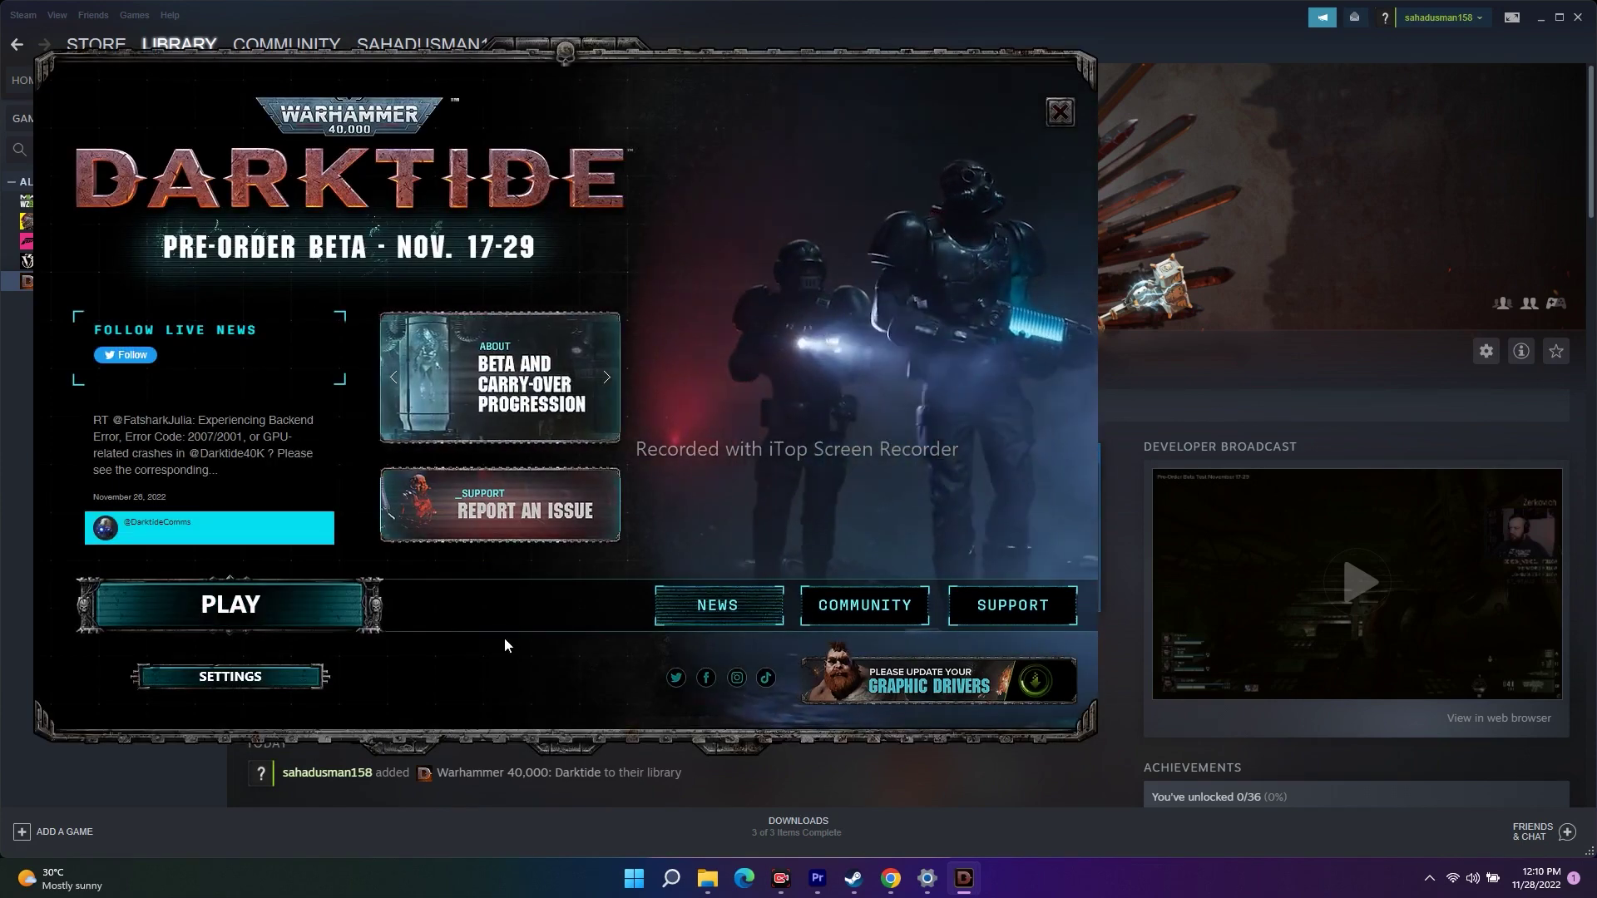
Step: Reopen the launcher settings to check the saved Worker Threads value, then close them by accepting
click(275, 677)
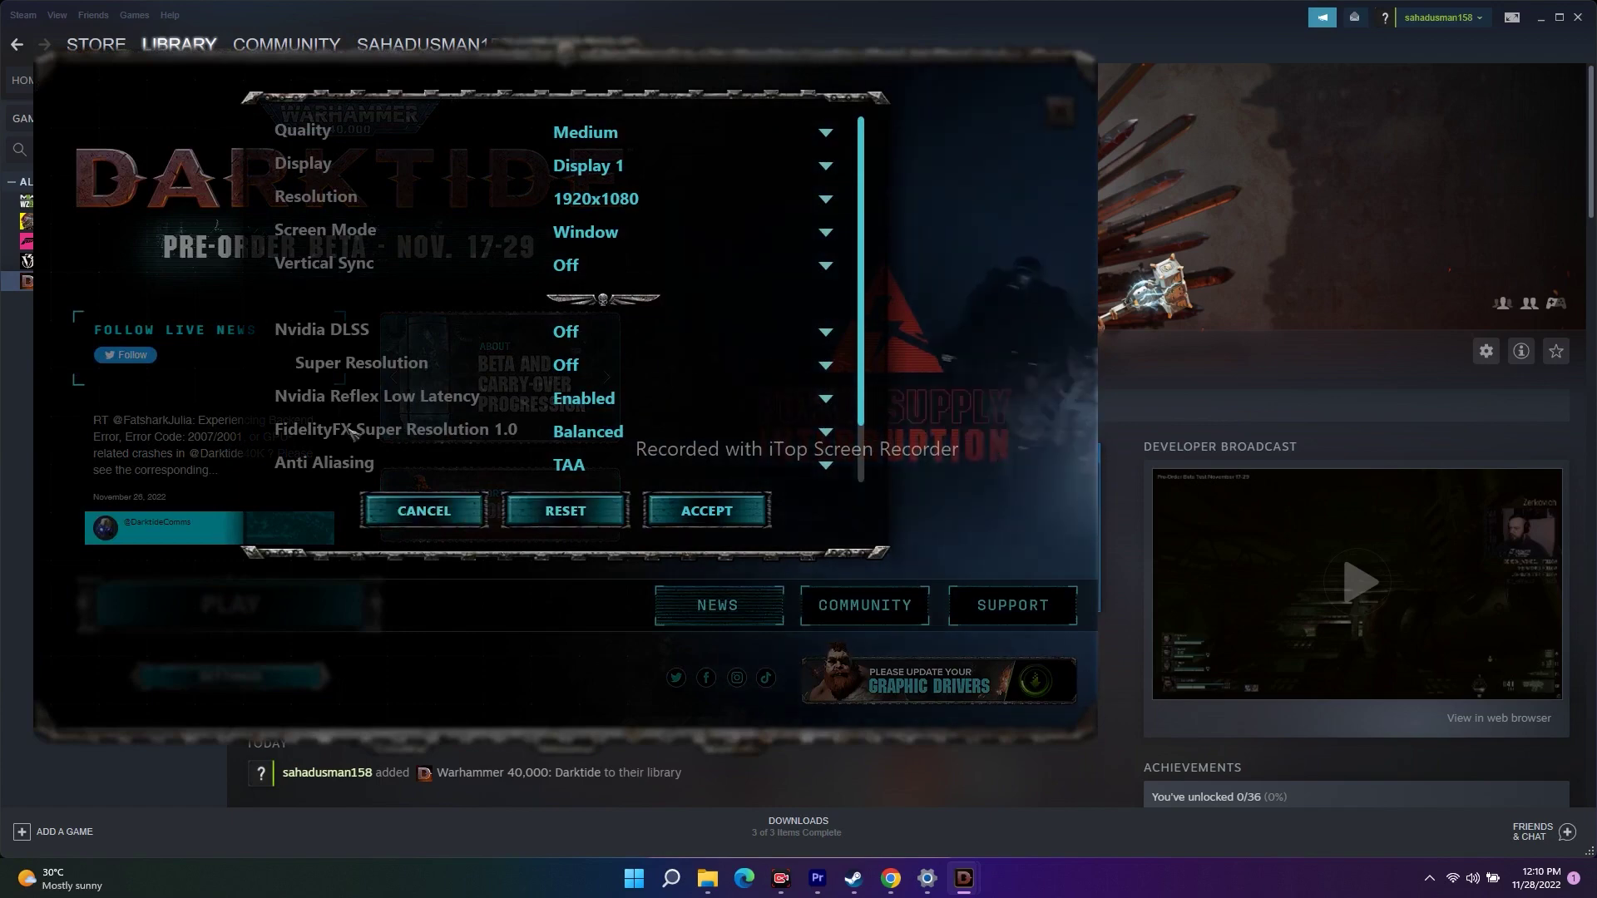
scroll(354, 433, down, 2)
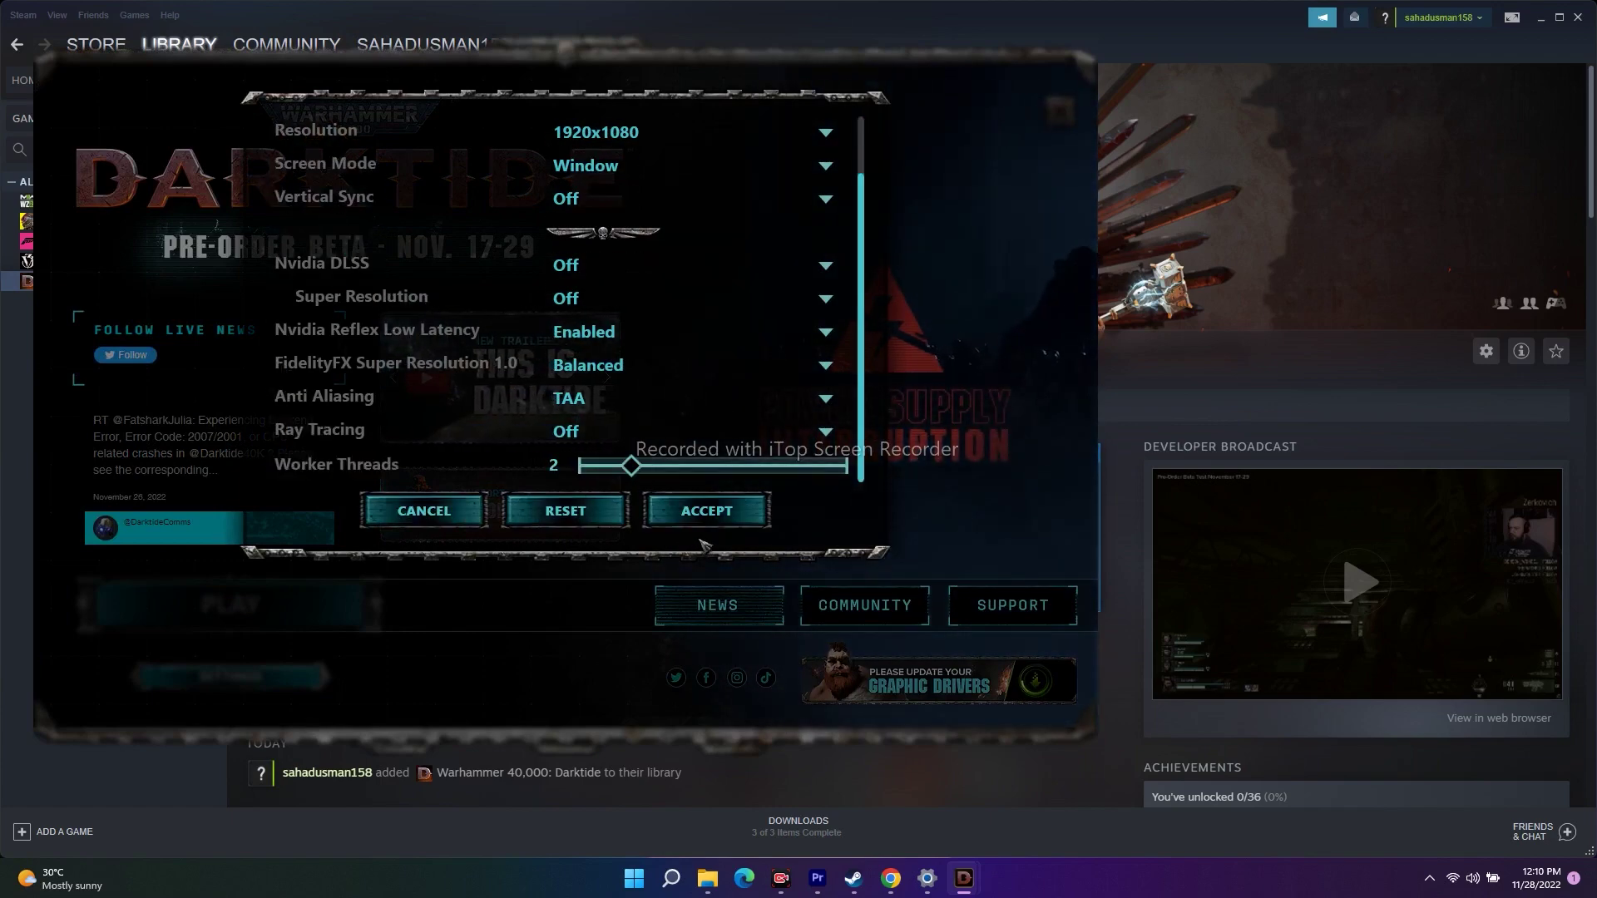
click(706, 511)
Step: Set Worker Threads to 3 in the launcher settings and accept the change
click(296, 683)
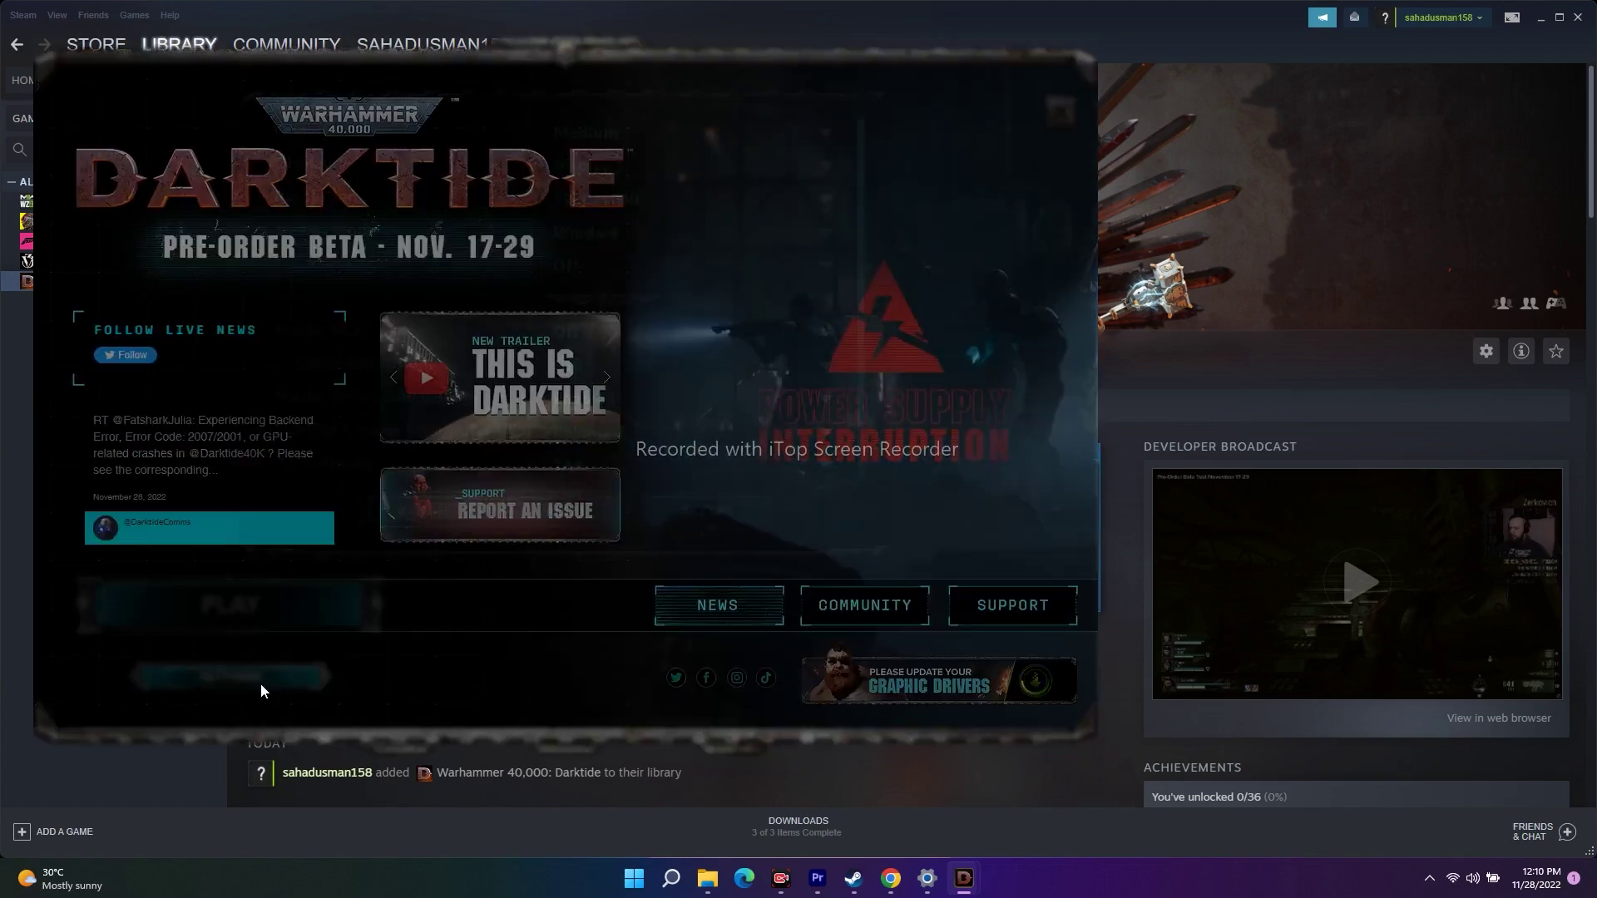
scroll(447, 432, down, 2)
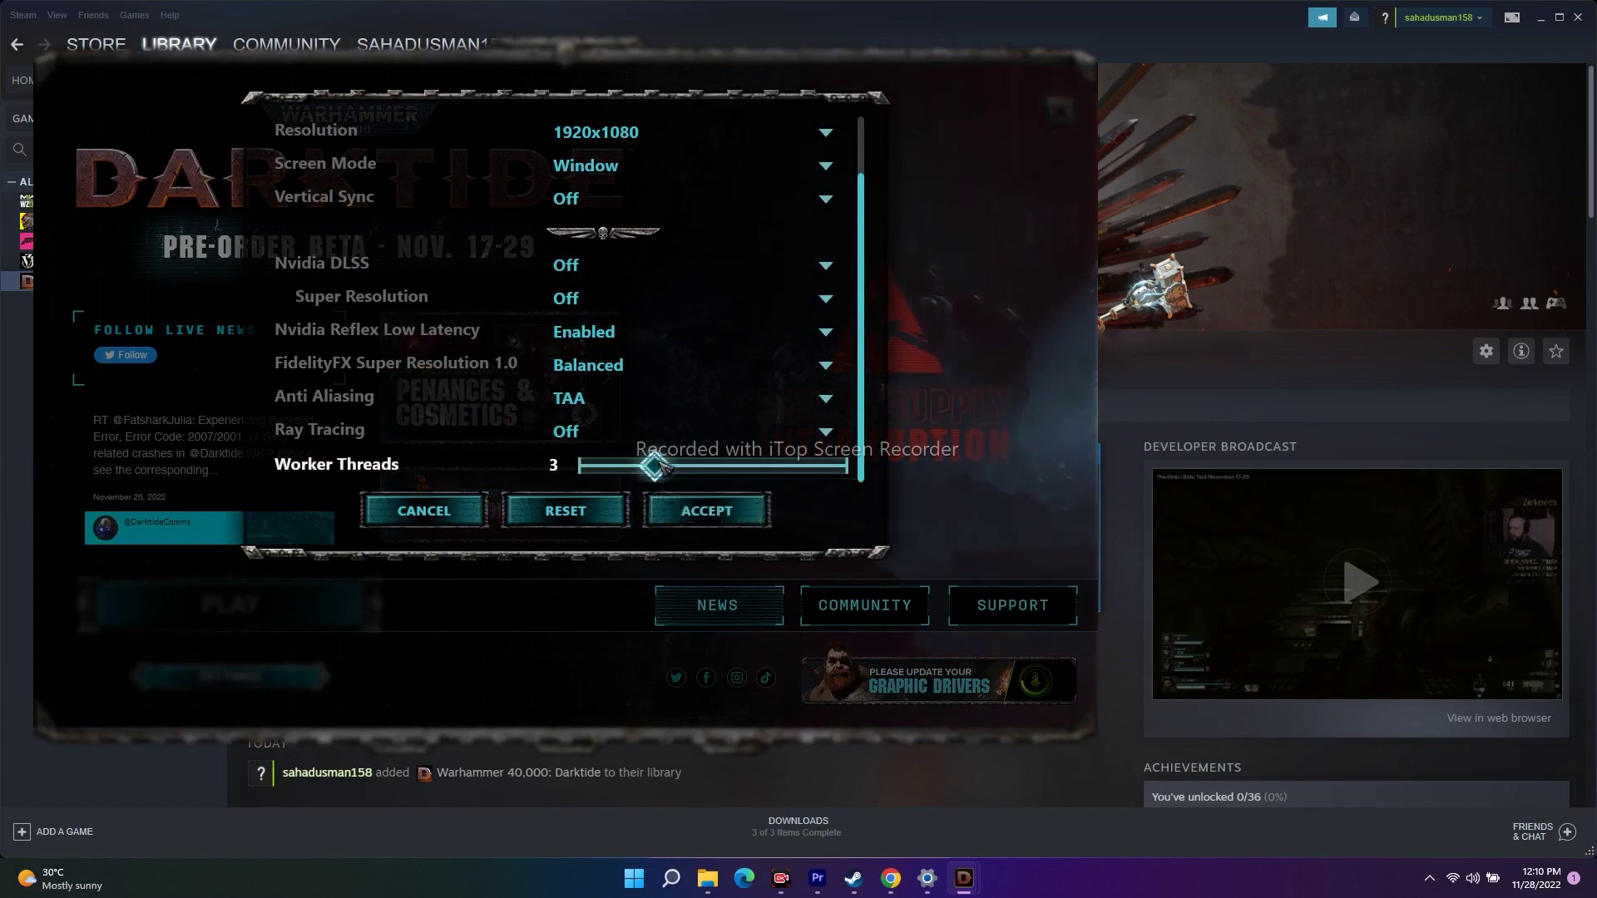
click(707, 511)
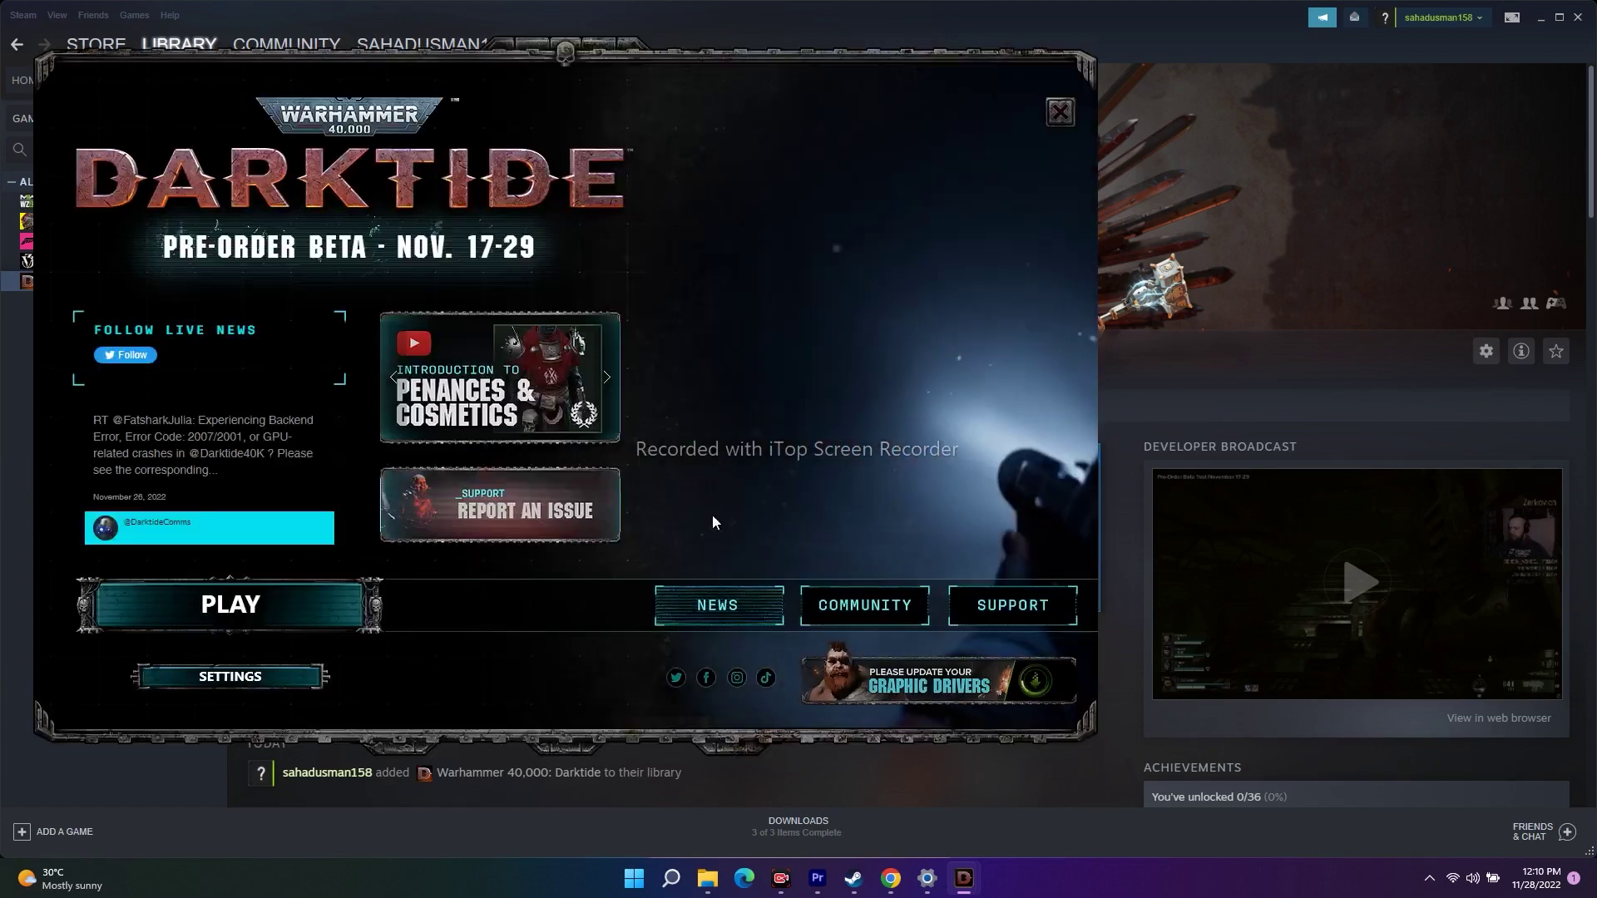
Step: Raise Worker Threads to 6 in the launcher settings and accept the change
click(229, 675)
scroll(652, 414, down, 2)
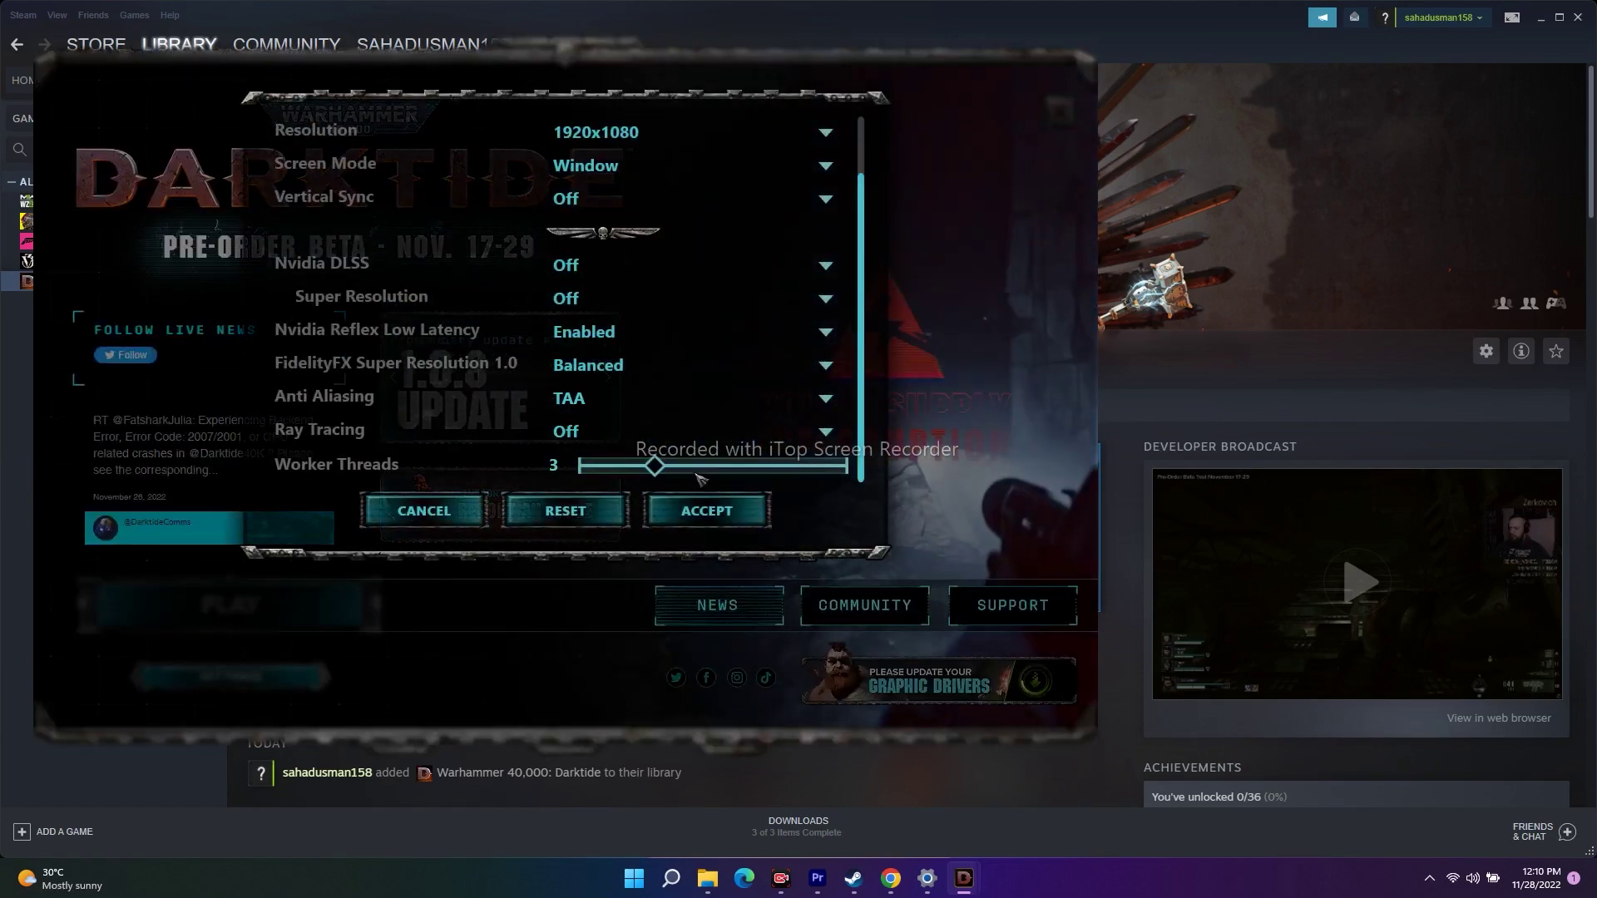
drag(642, 464, 729, 472)
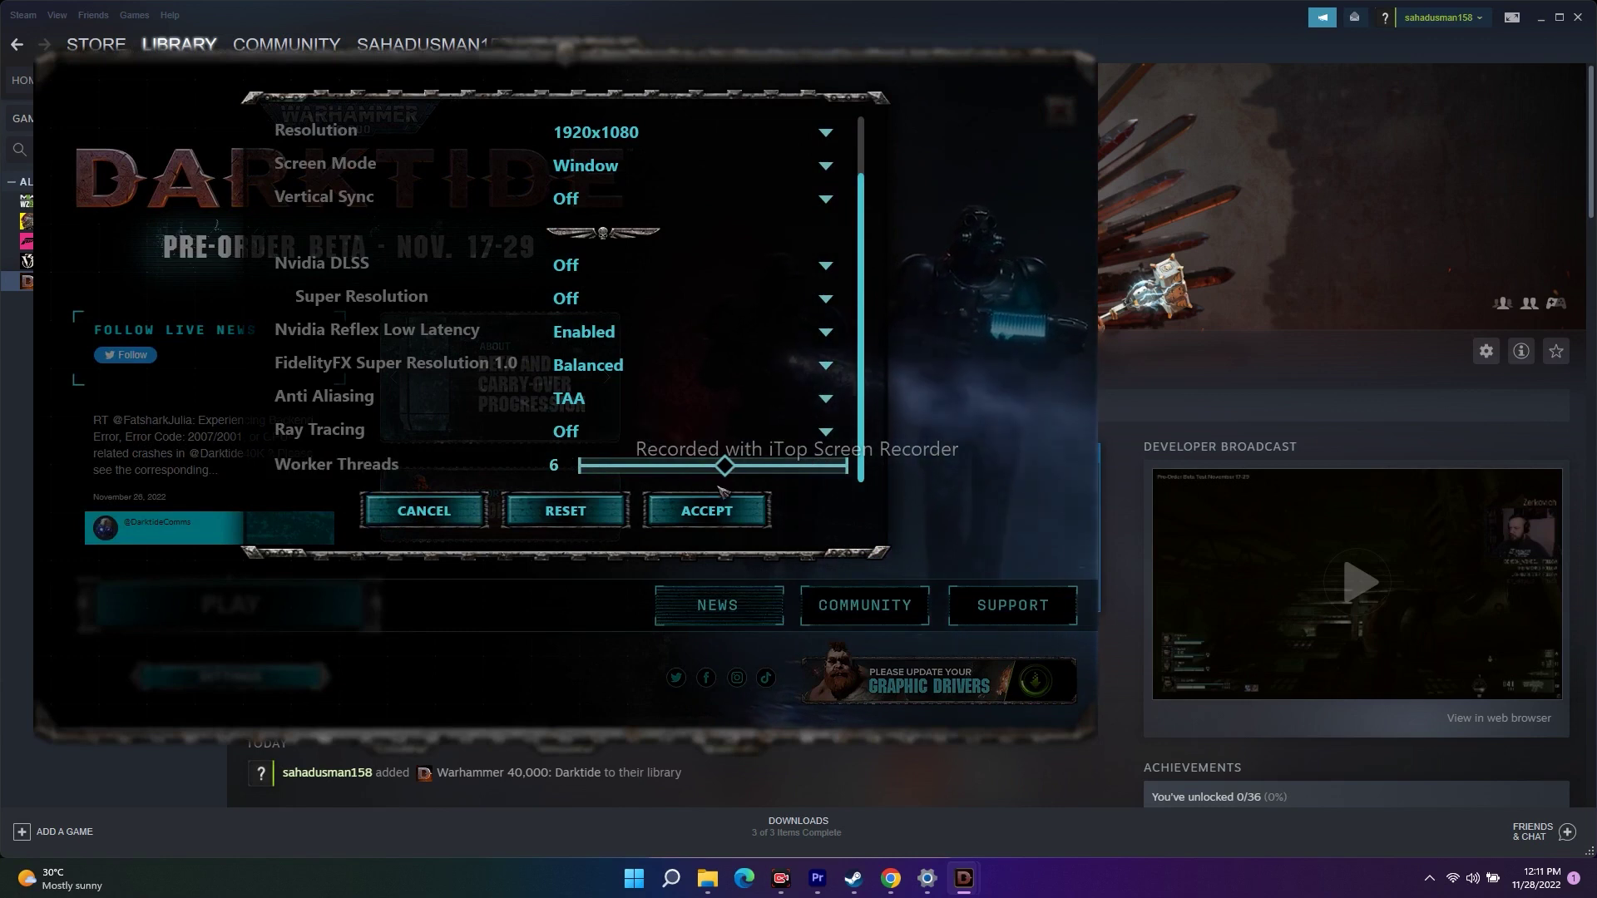
mouse_move(725, 467)
mouse_down()
mouse_move(599, 472)
mouse_move(836, 472)
mouse_move(704, 477)
mouse_move(726, 478)
mouse_up()
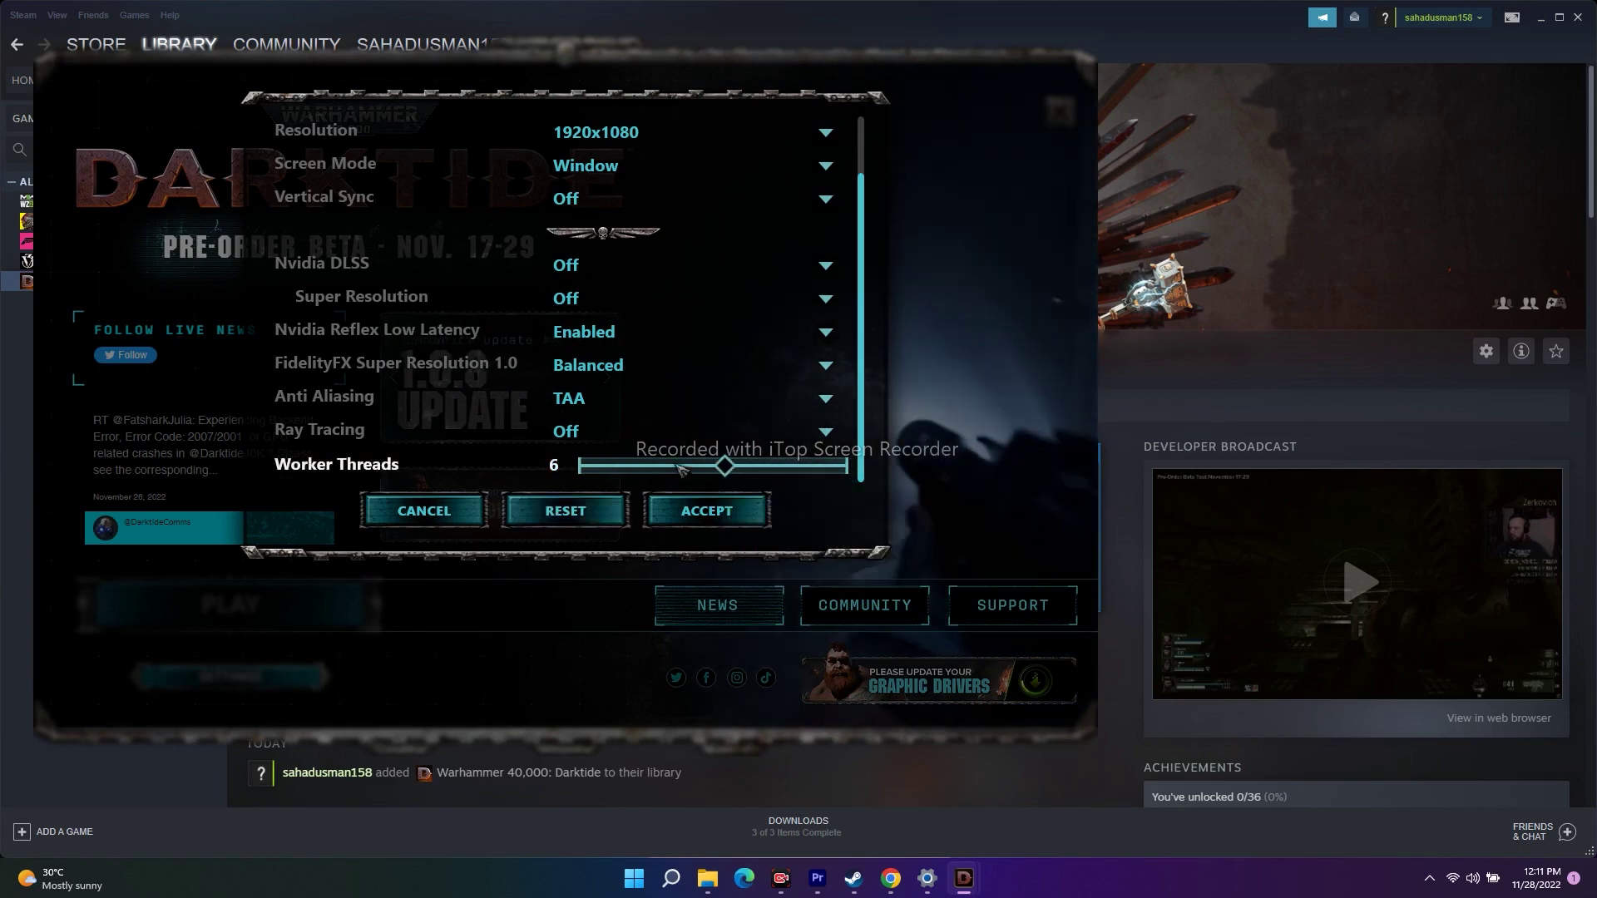
mouse_move(725, 470)
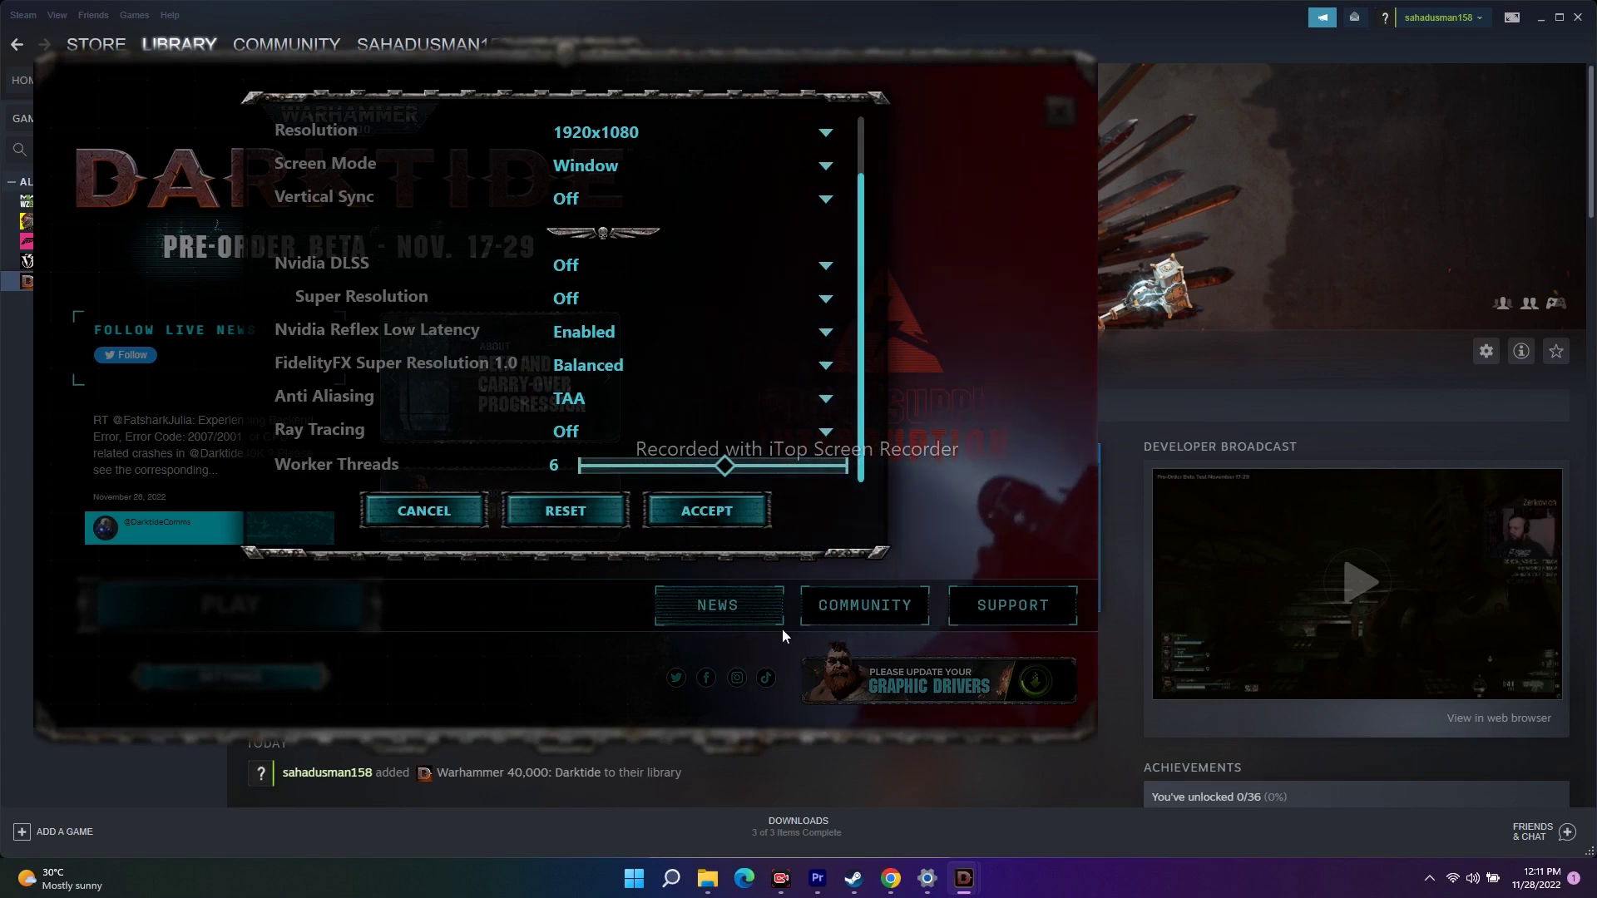
mouse_move(620, 469)
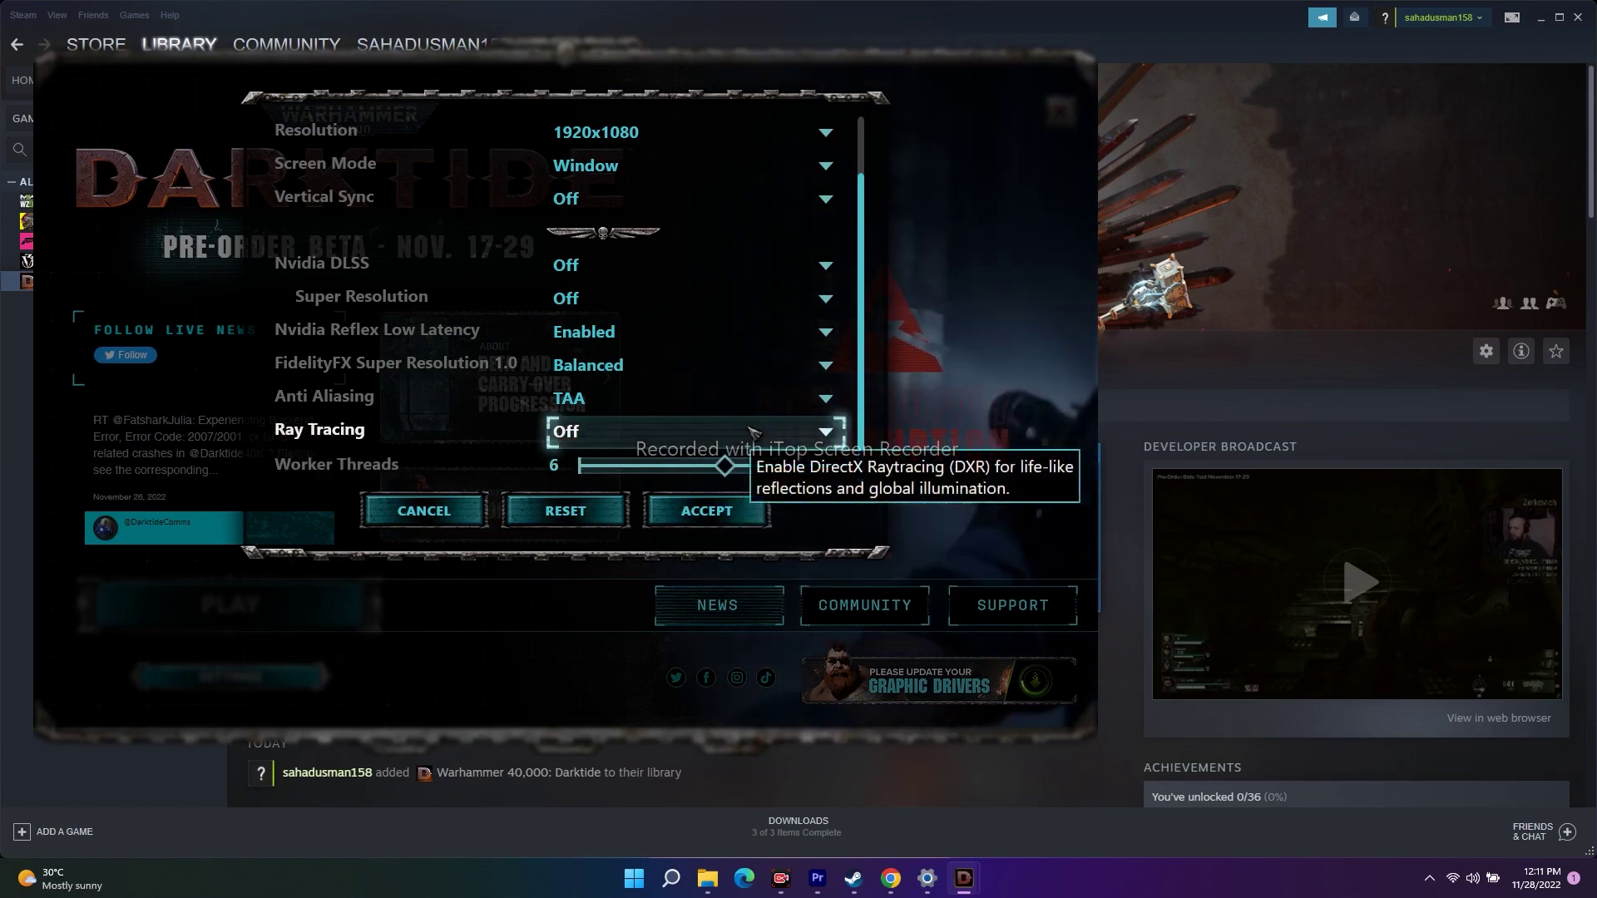
click(706, 510)
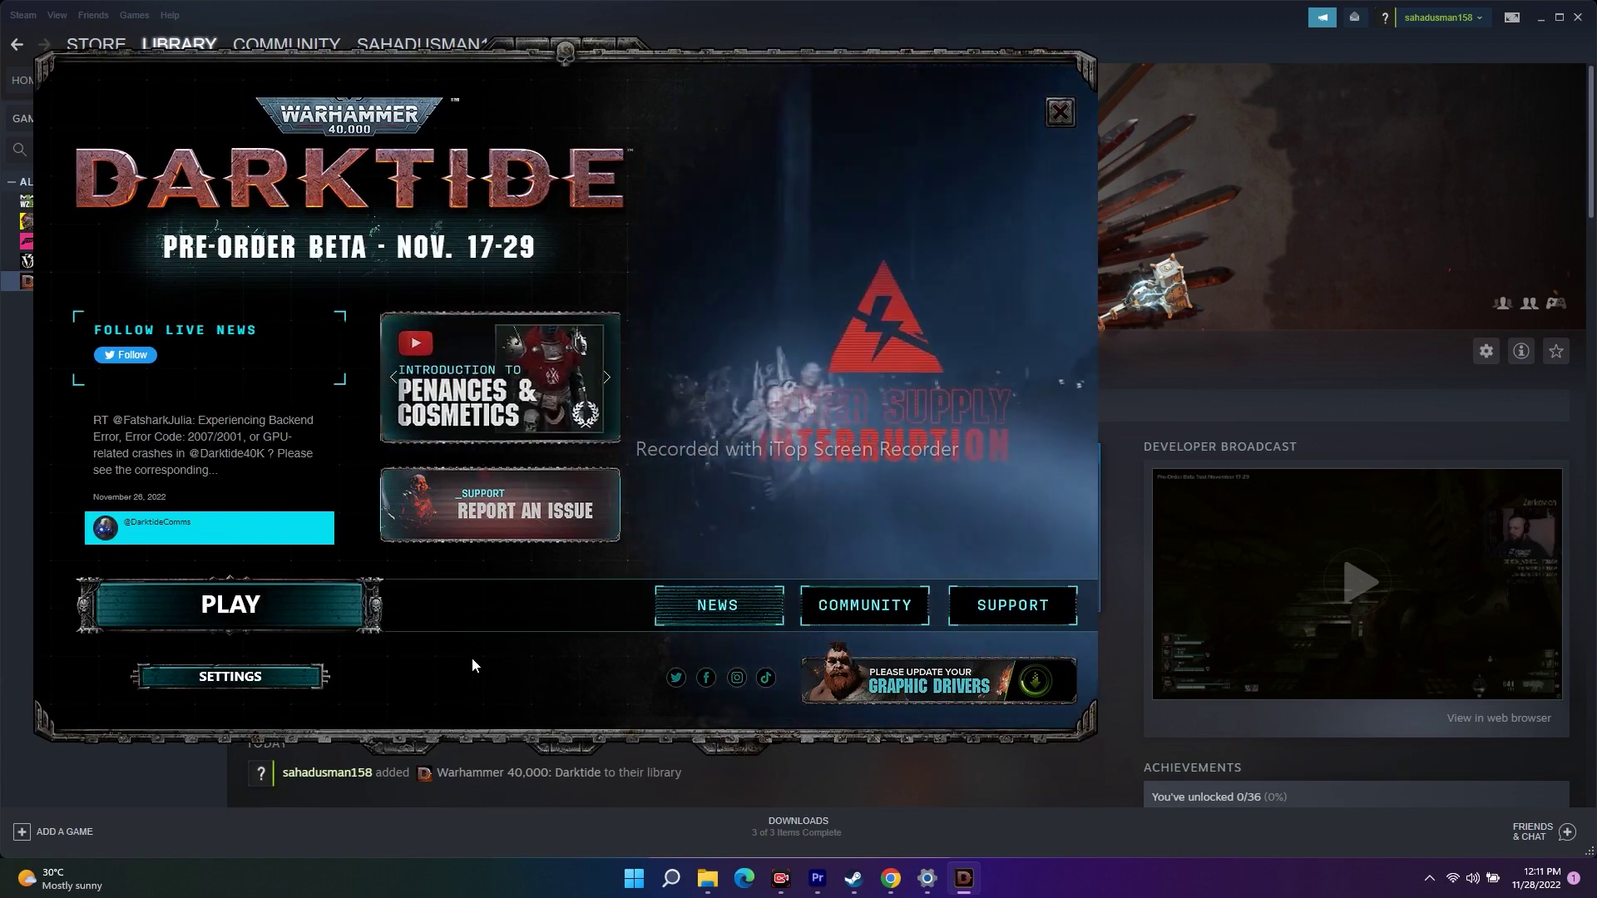
Step: Set Screen Mode to Borderless Fullscreen in the launcher settings and accept the change
click(216, 682)
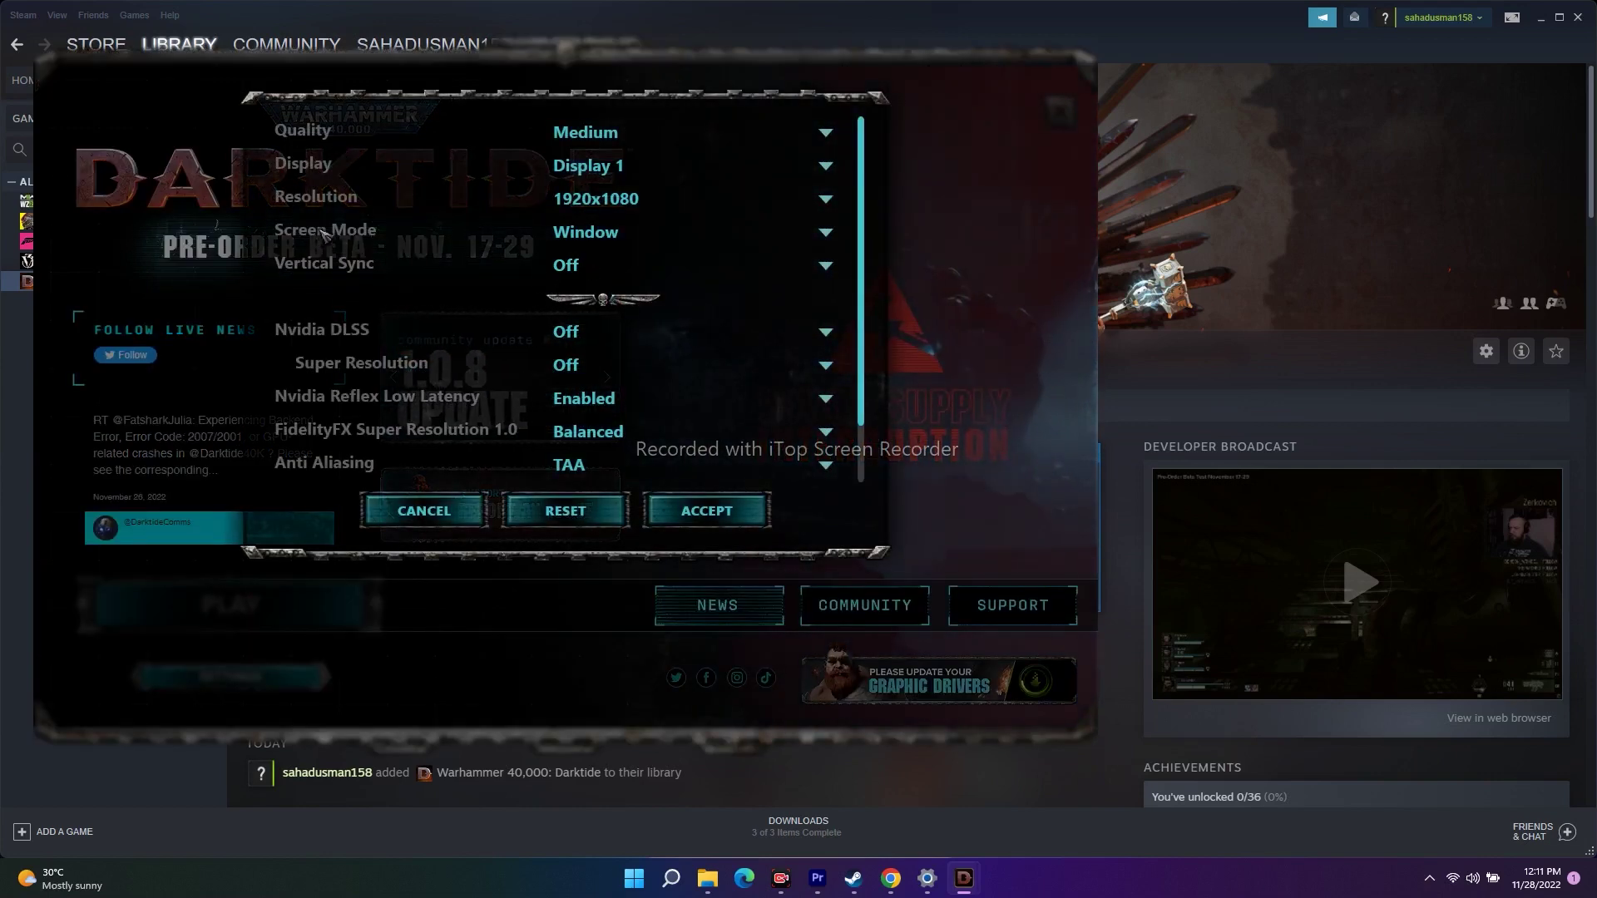
click(653, 242)
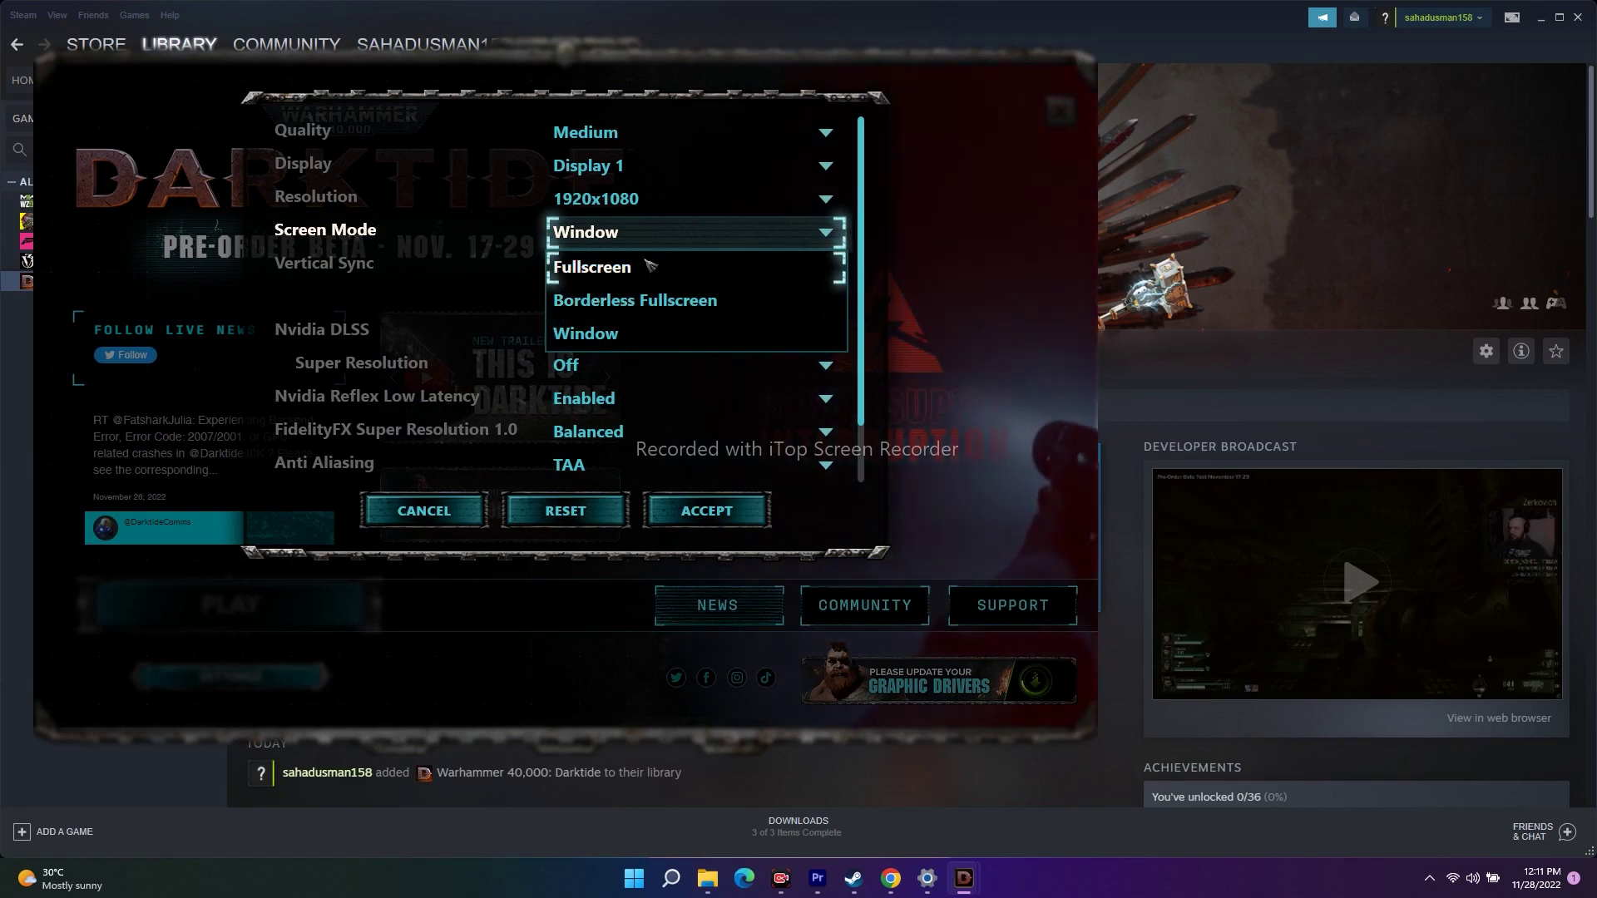
click(638, 302)
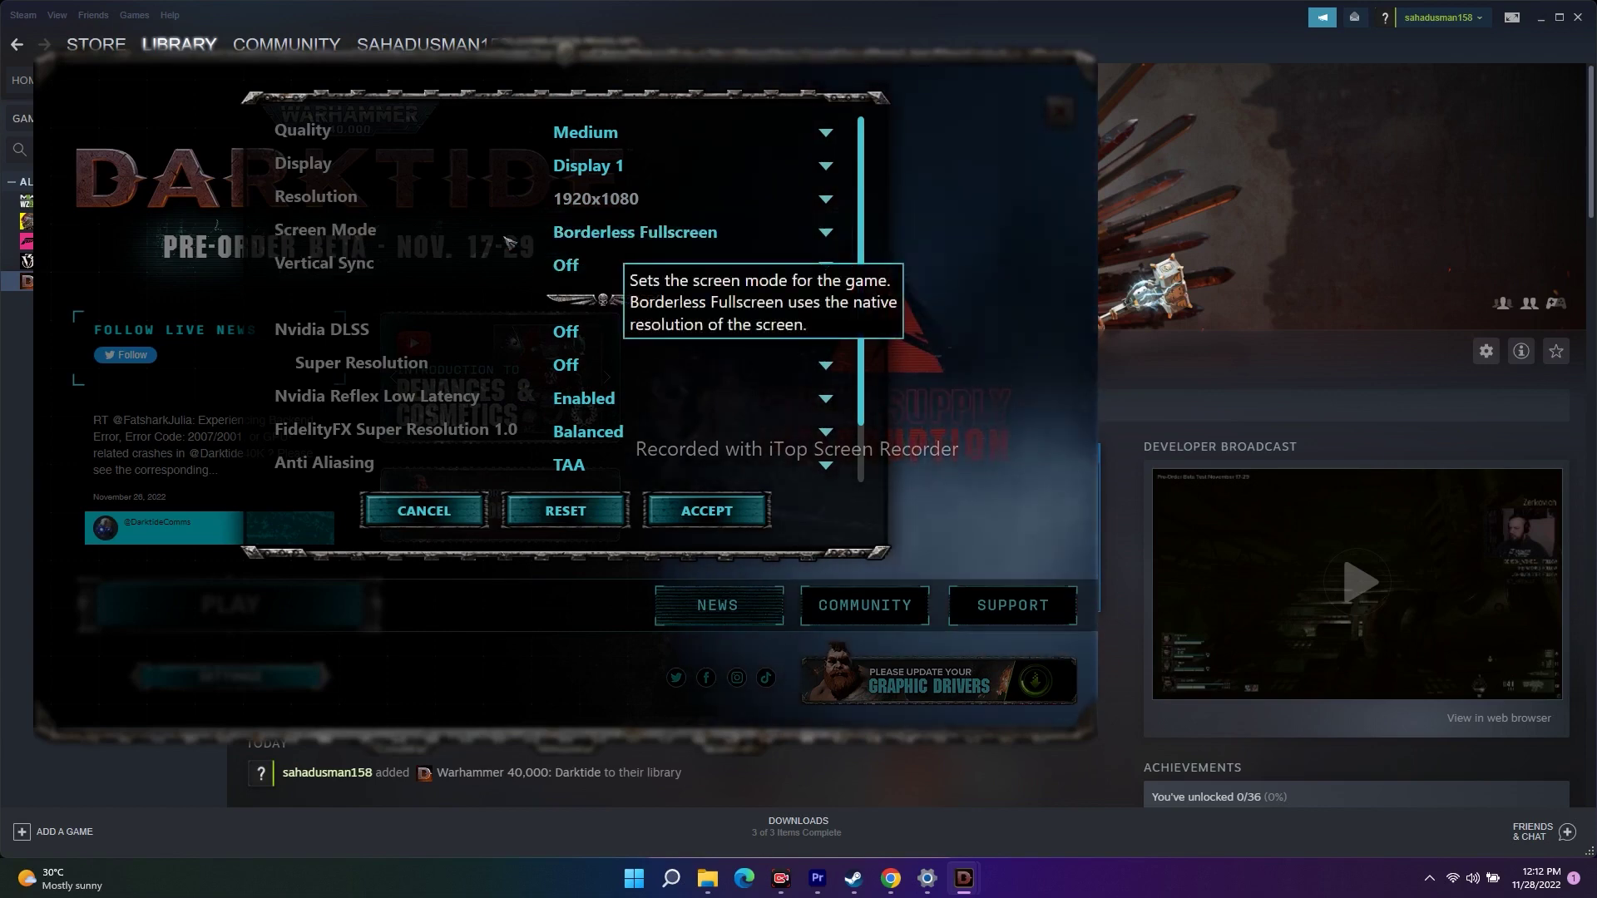
click(645, 240)
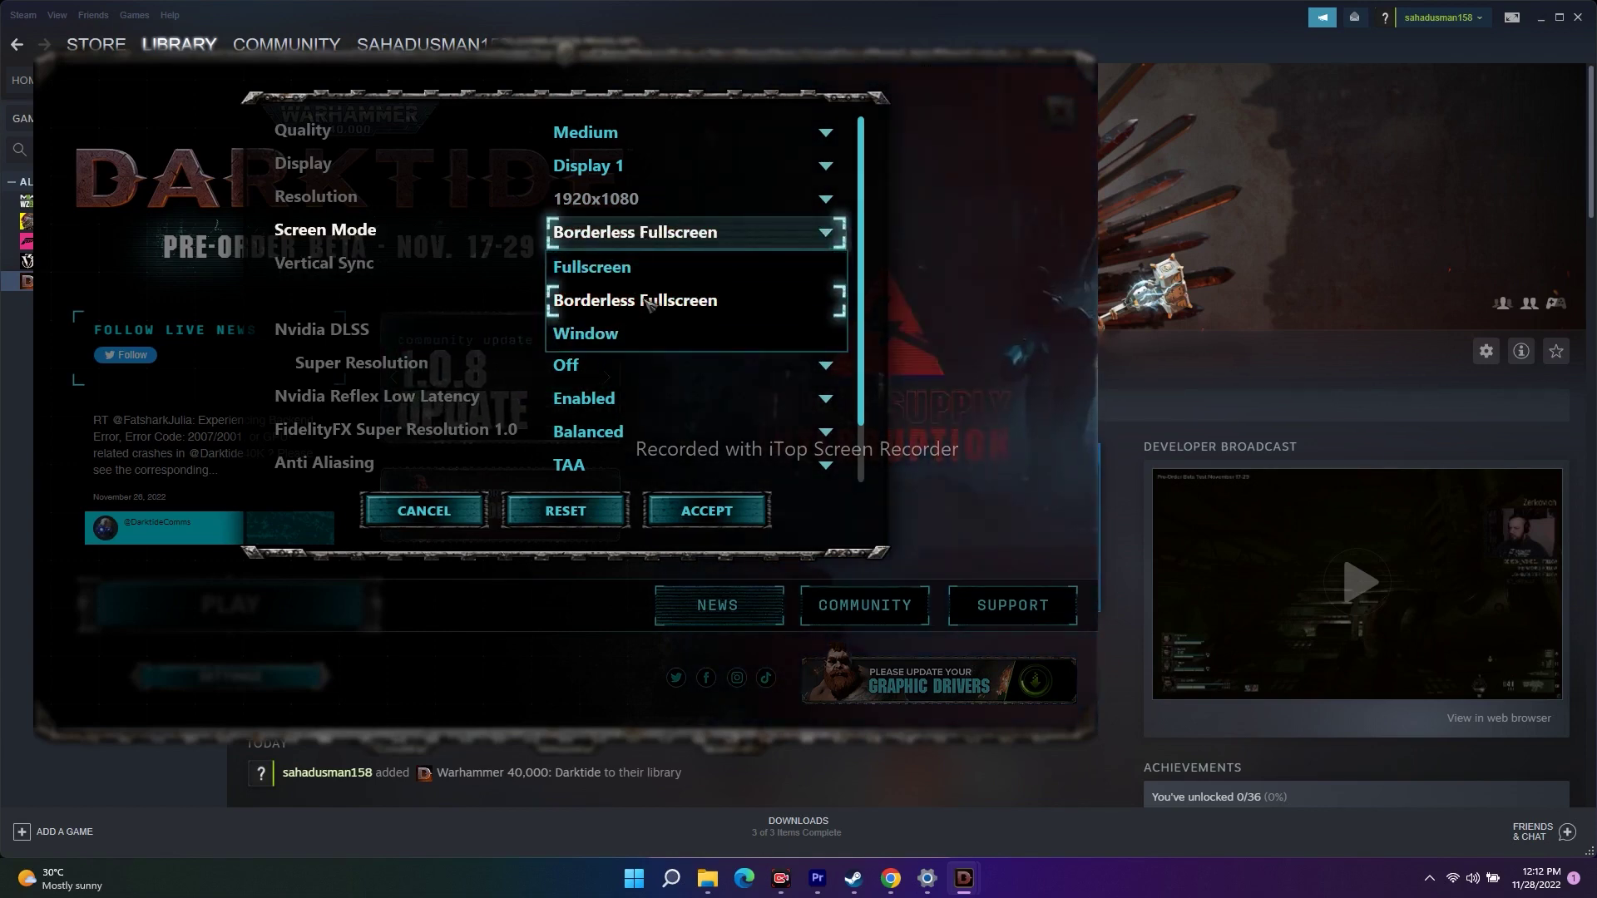
click(621, 306)
click(706, 510)
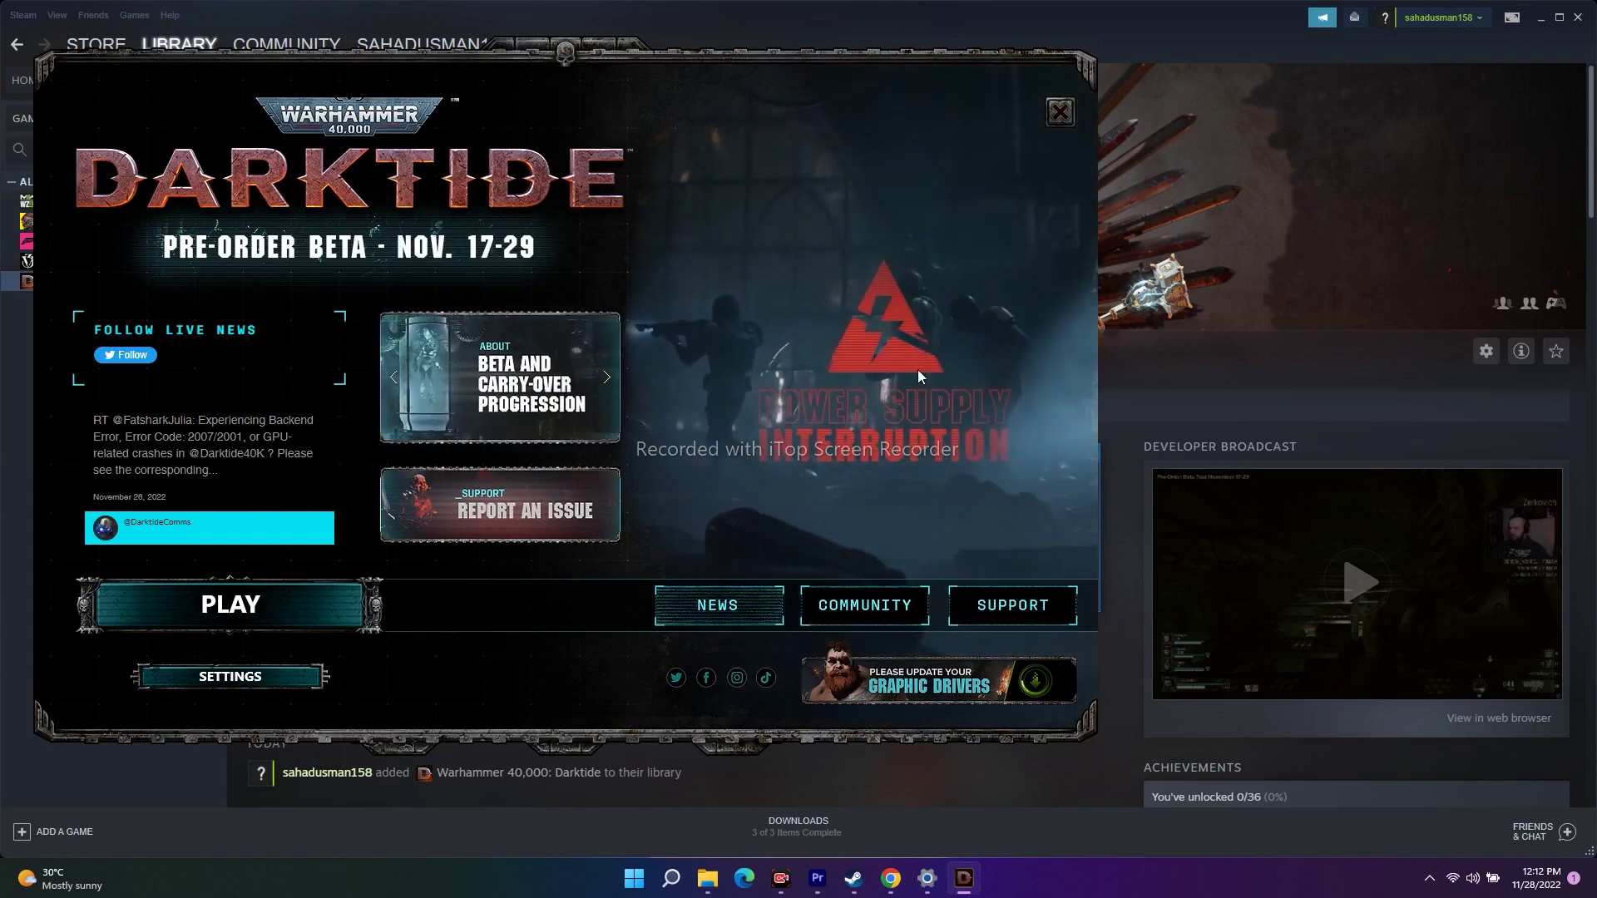
Step: Close the Darktide launcher and switch to Chrome's official NVIDIA GeForce drivers page
click(1060, 114)
mouse_move(929, 859)
click(914, 886)
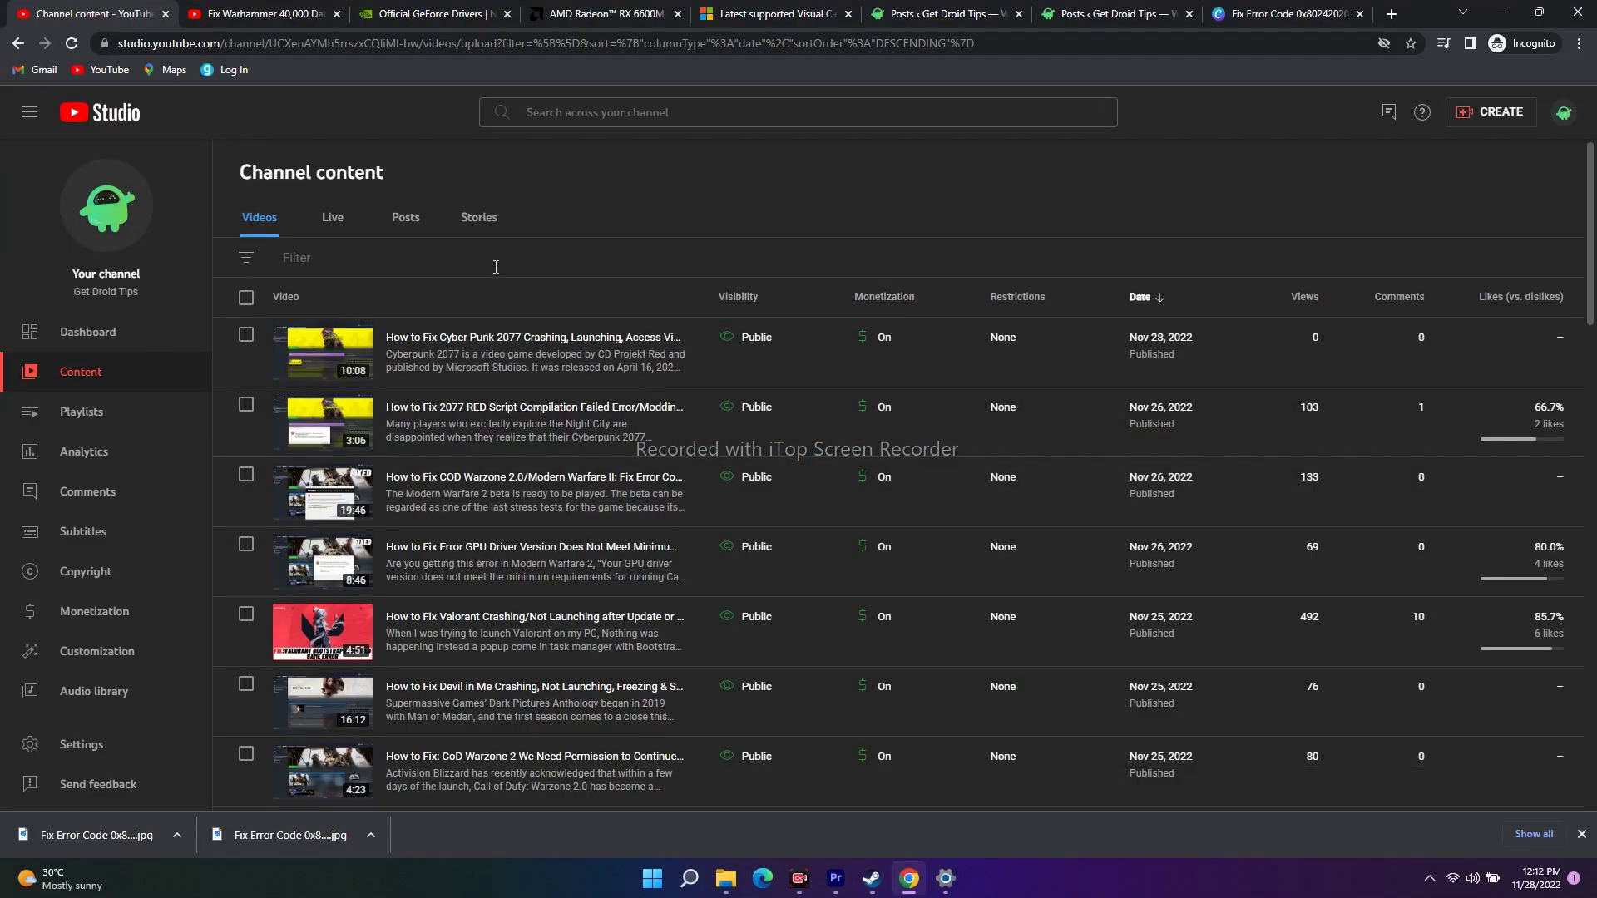
click(420, 10)
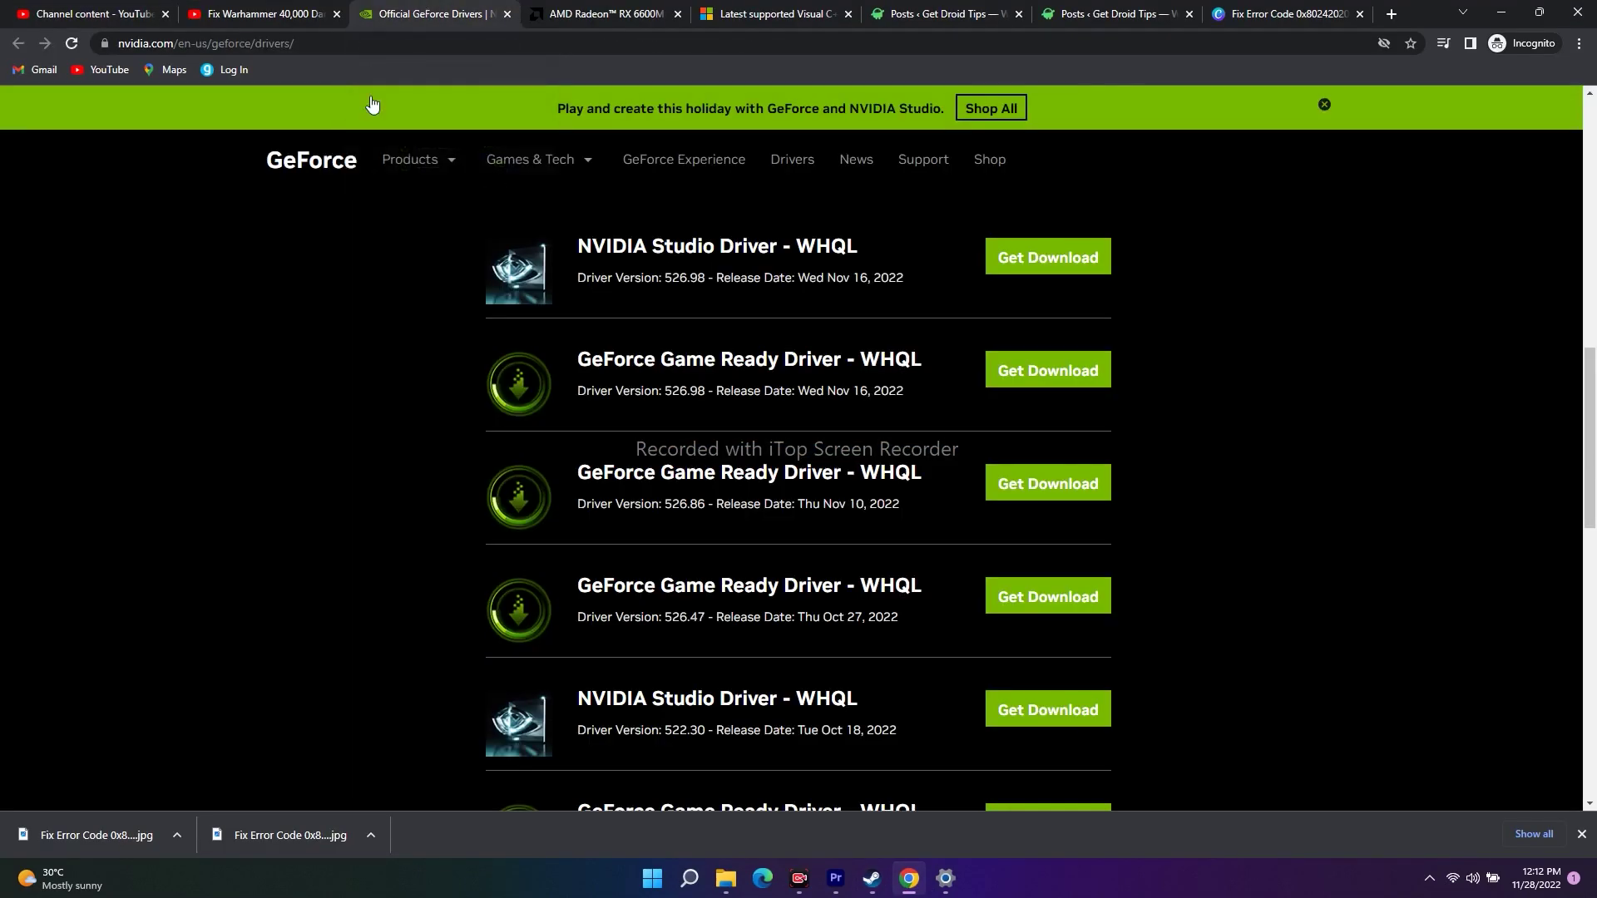
Step: Return the AMD Radeon RX 6600M support page to the AMD driver product selection
click(586, 9)
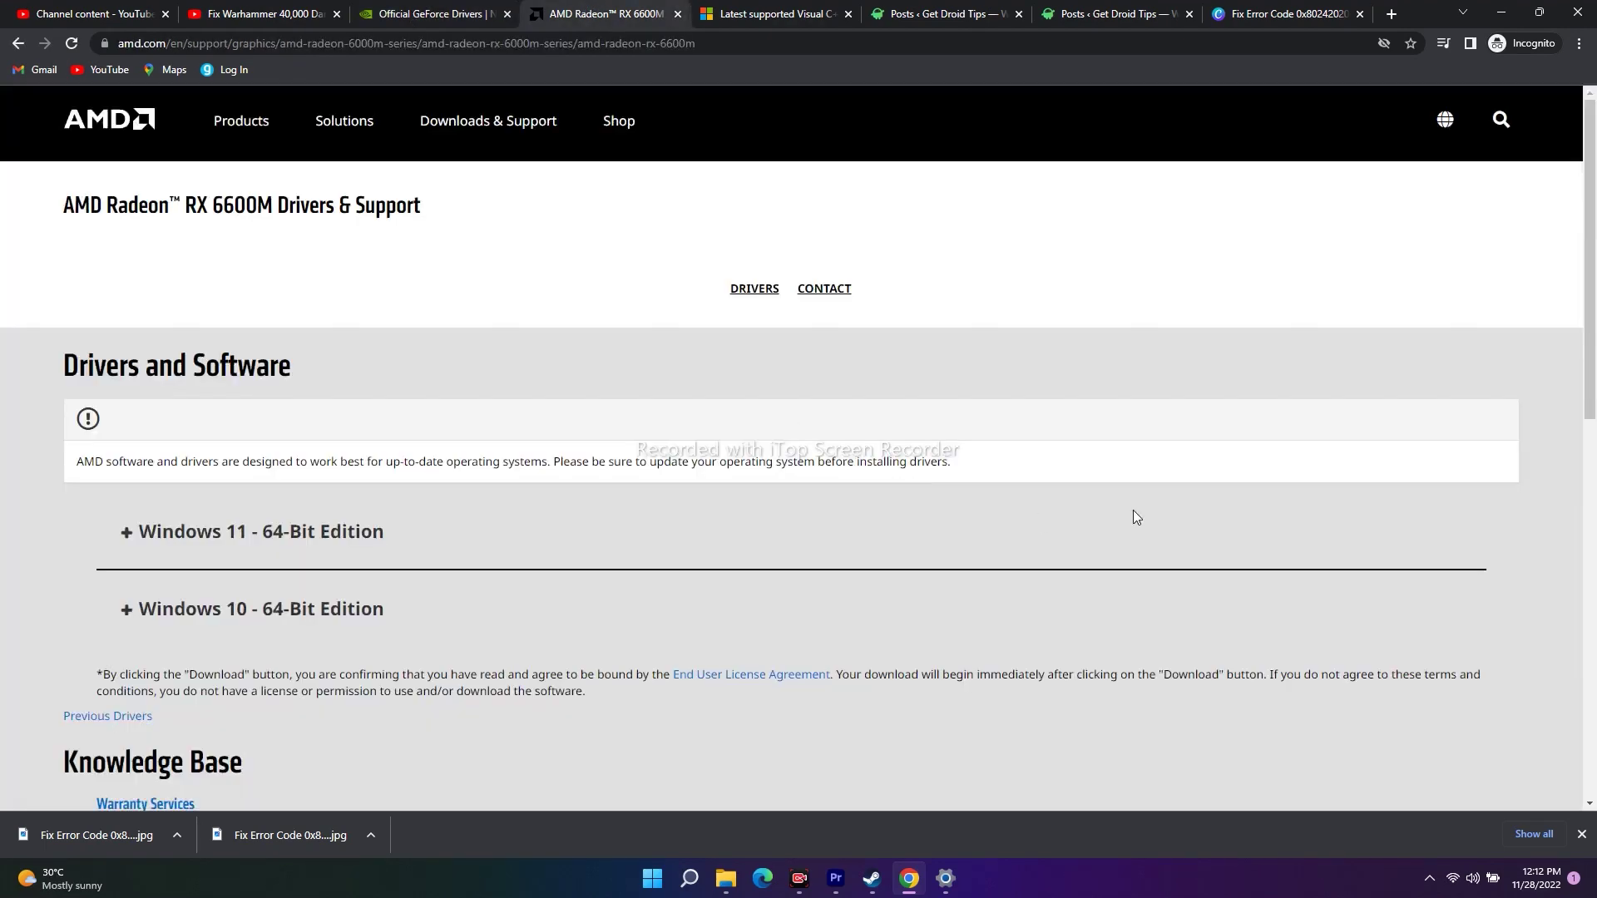
click(403, 6)
click(563, 6)
click(18, 50)
Step: Review the GeForce driver results, highlighting the Game Ready Driver 526.98 entry
click(395, 18)
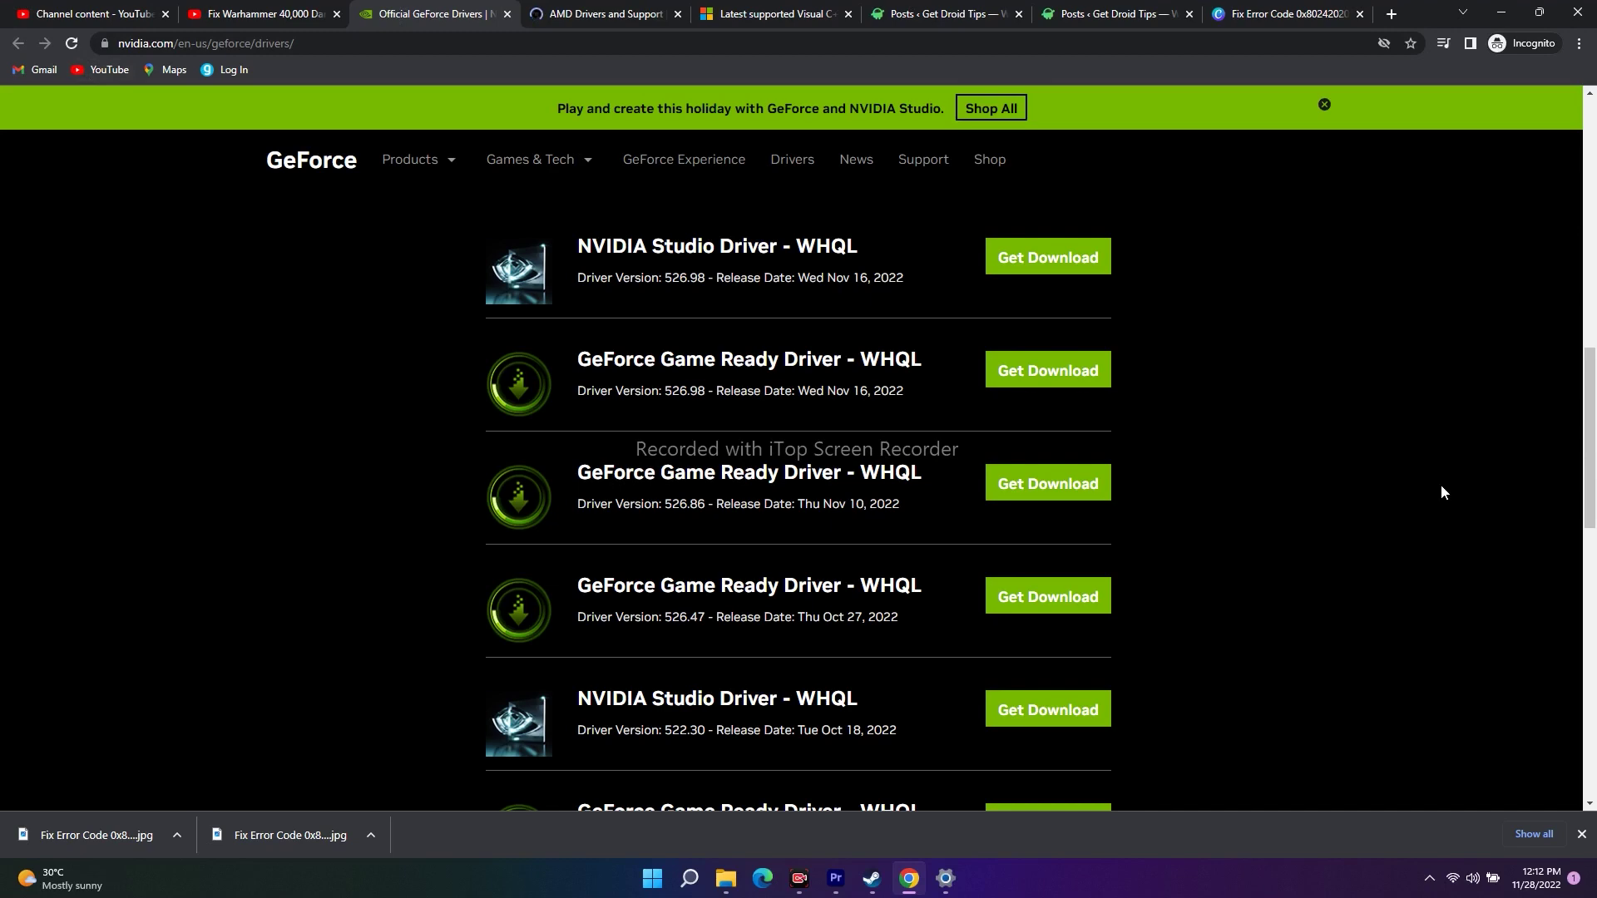
scroll(1440, 485, up, 10)
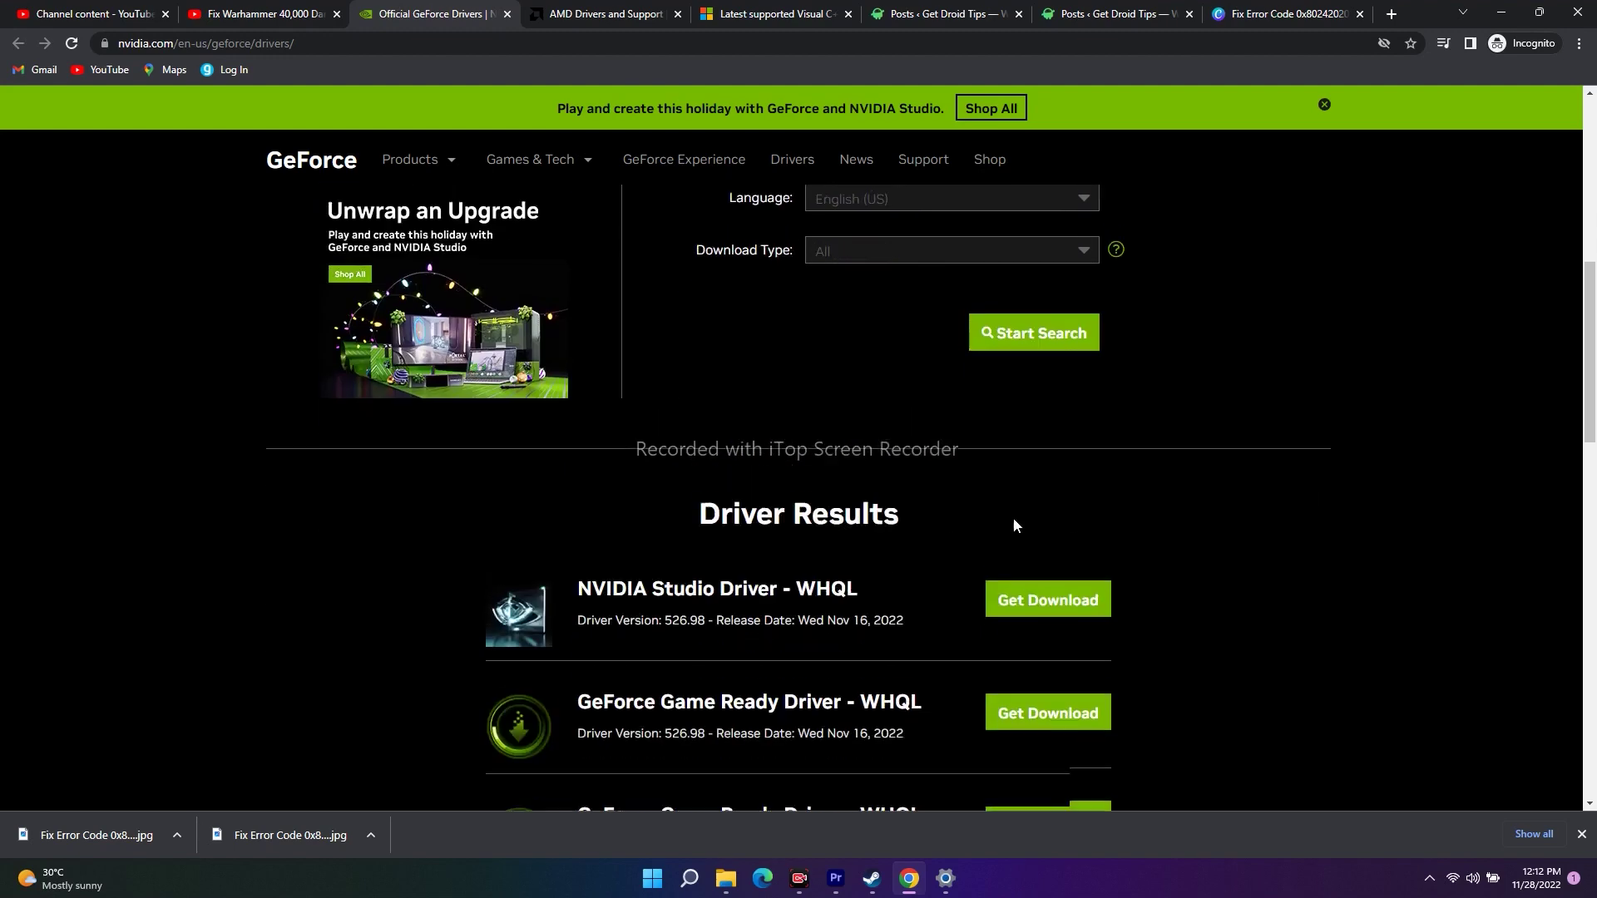
scroll(1245, 470, down, 2)
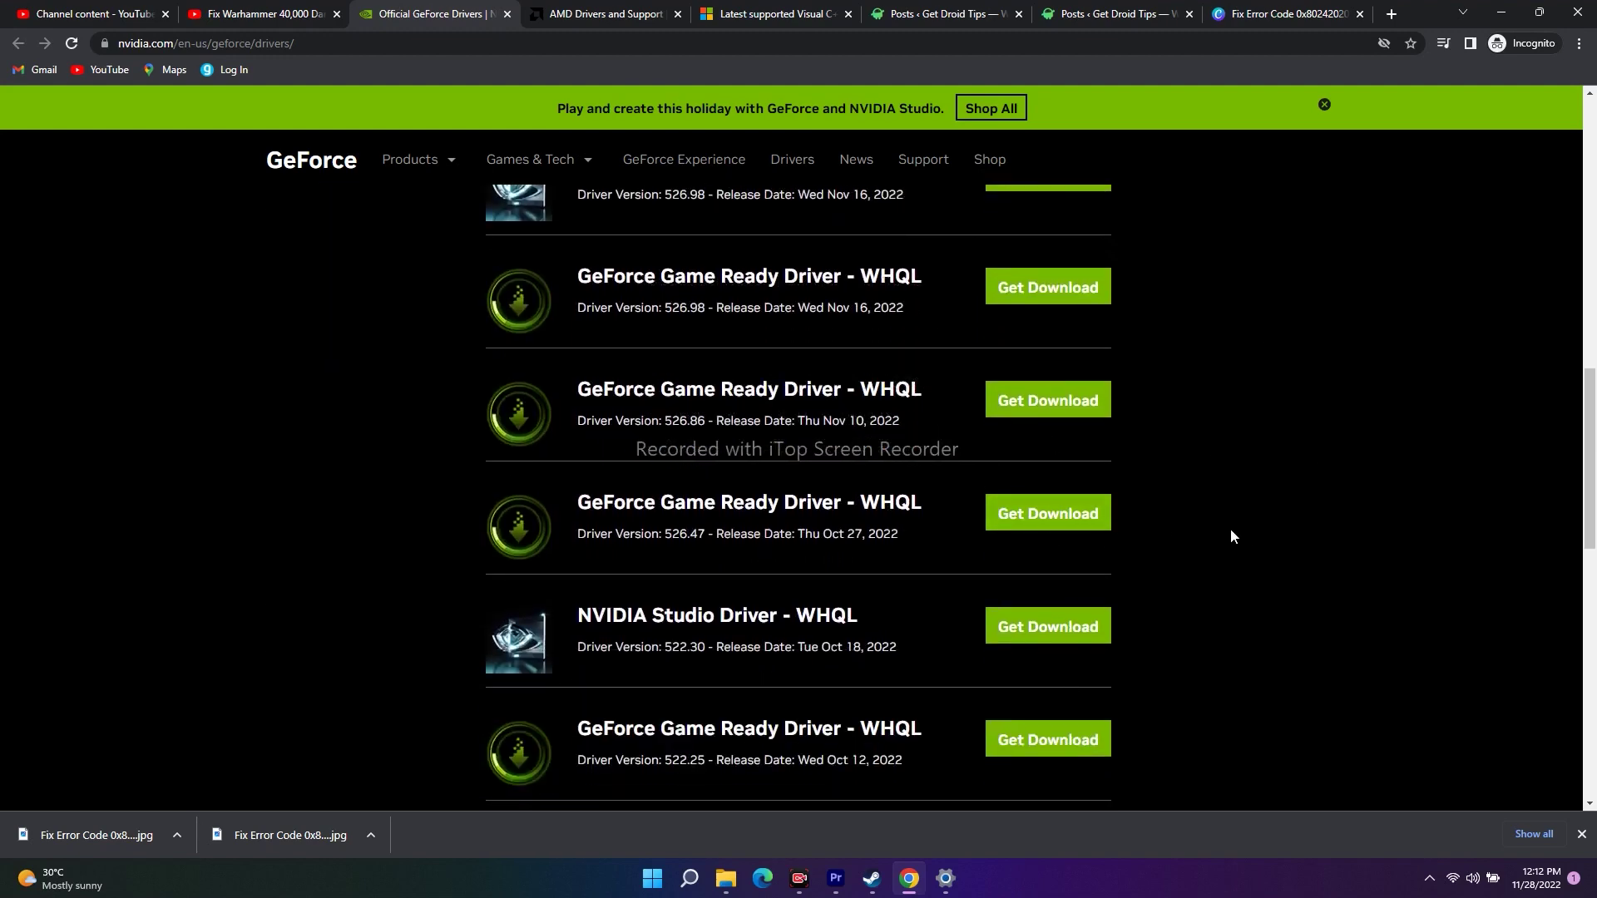
scroll(1251, 529, up, 1)
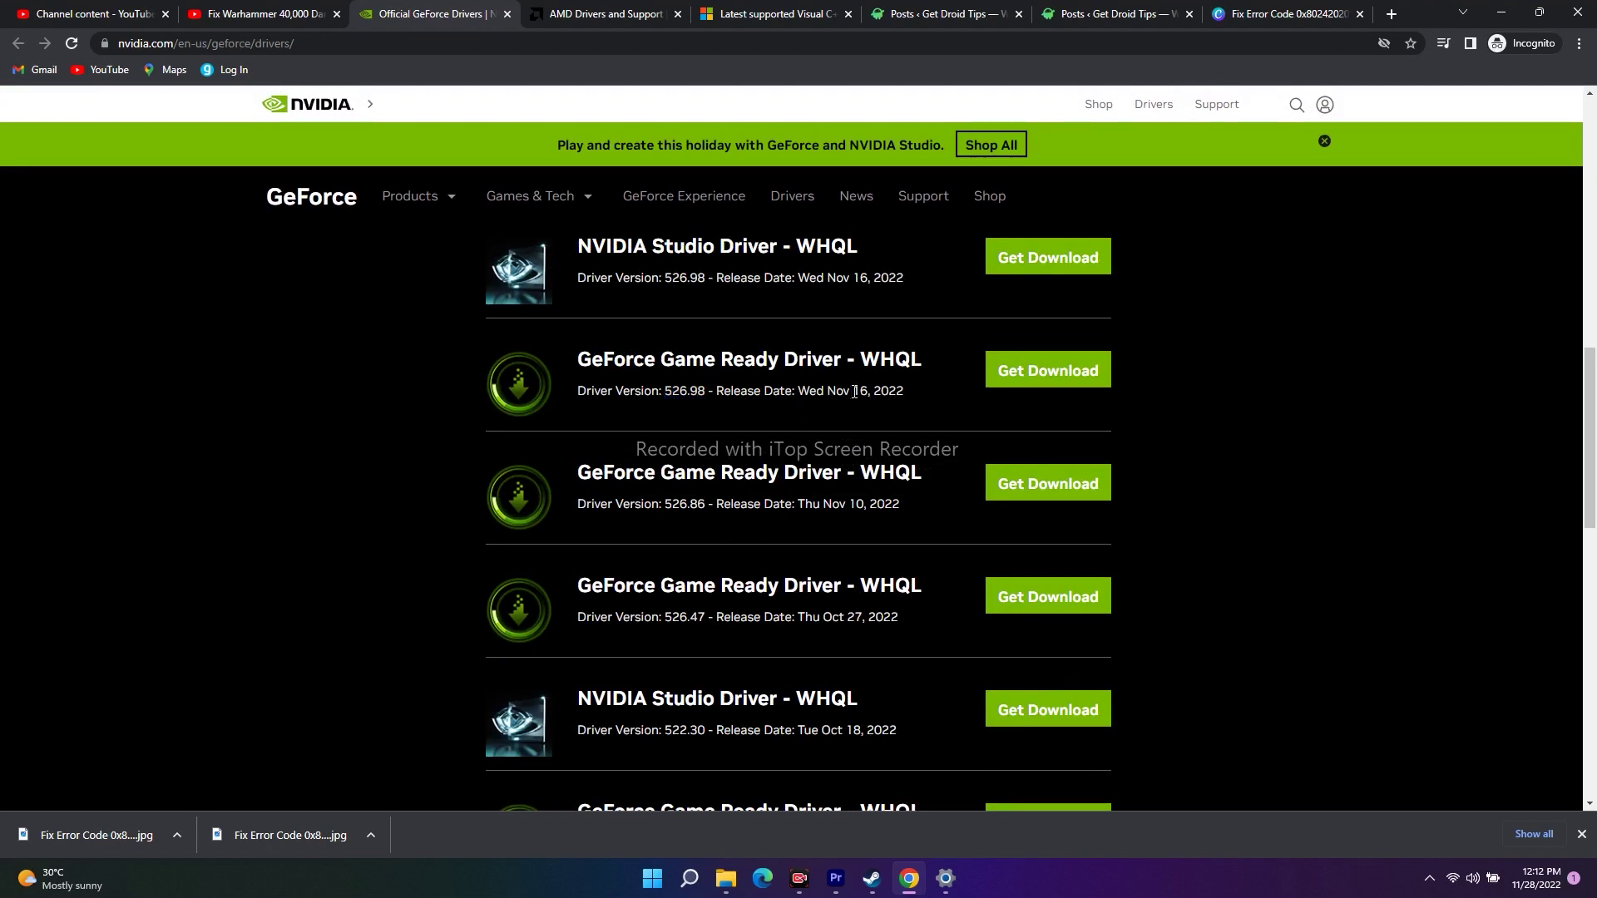
drag(891, 390, 907, 395)
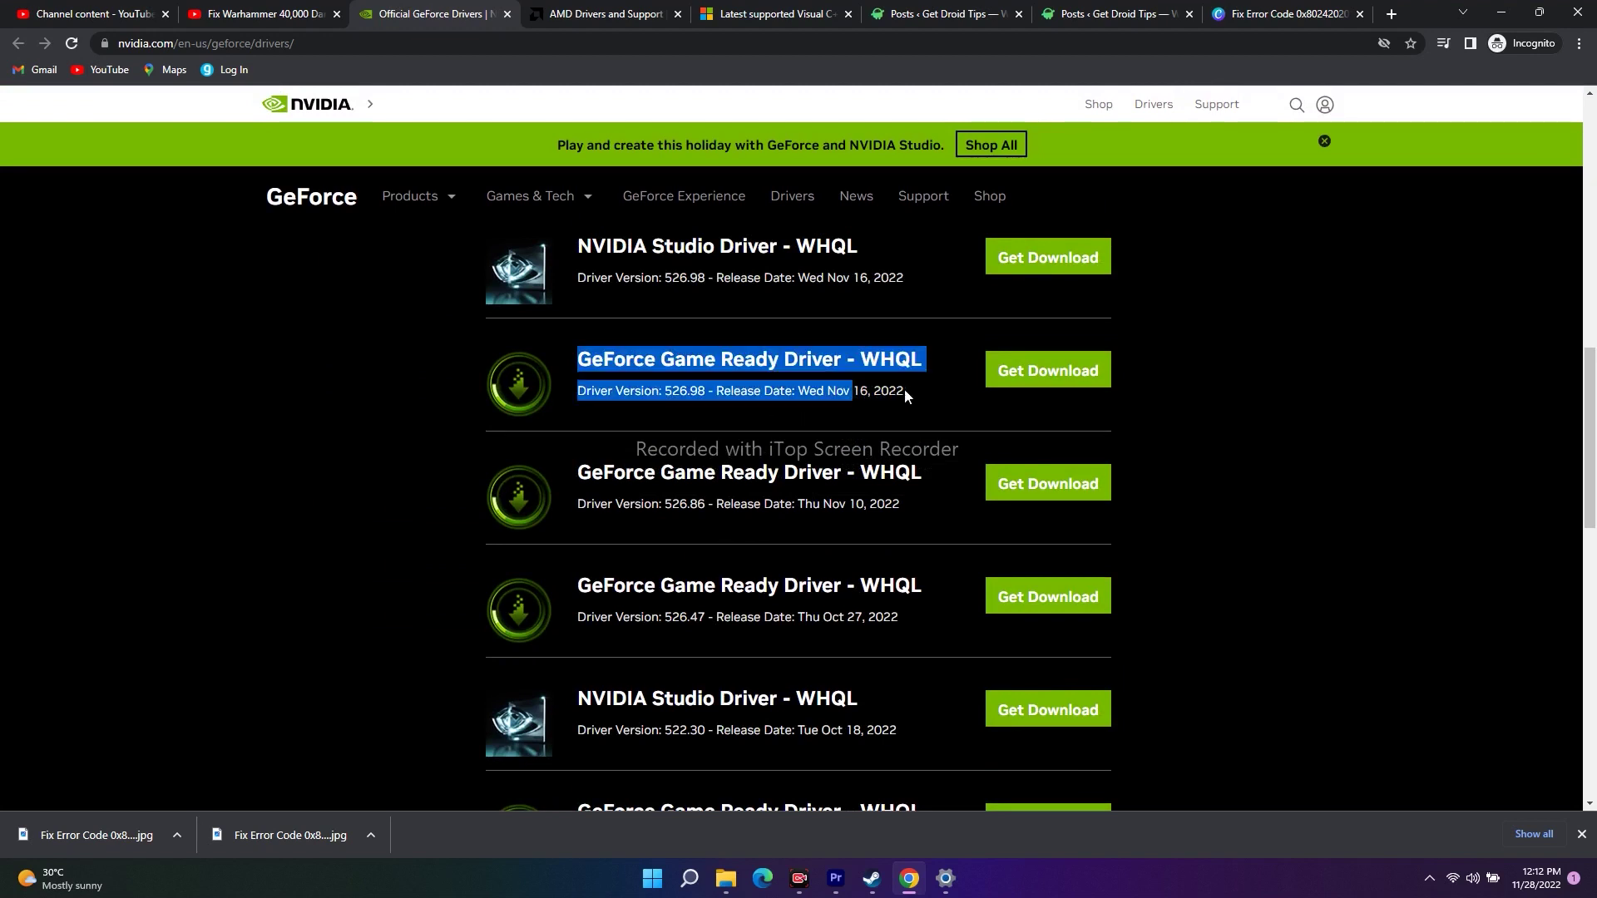
click(1340, 491)
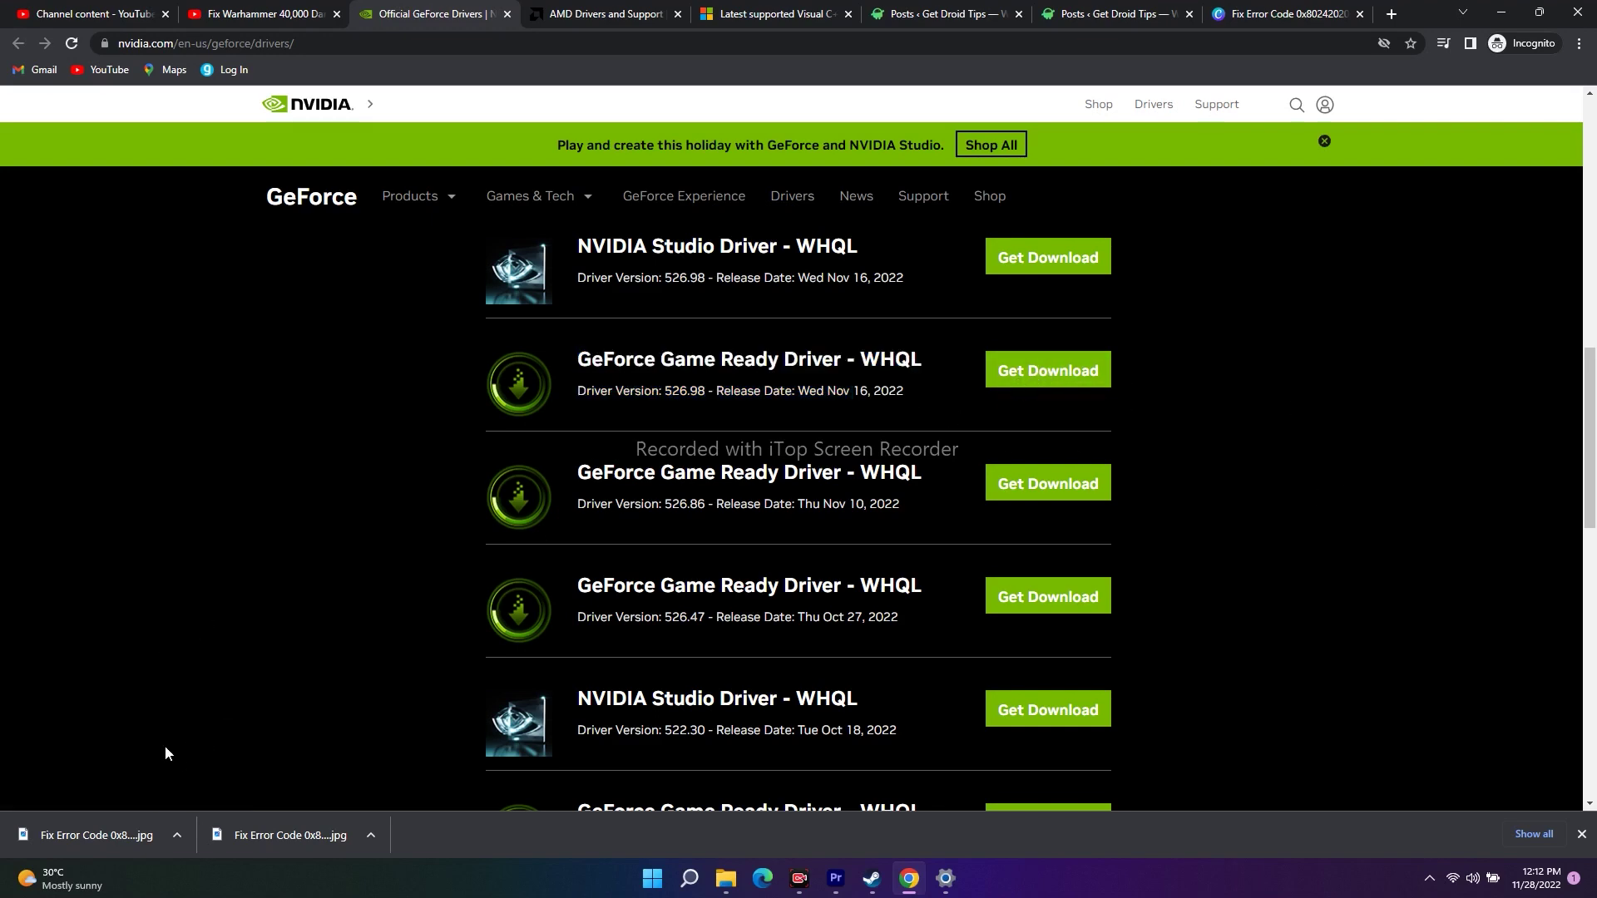
Step: Submit the AMD Radeon RX 6600M selection and examine the Adrenalin Edition driver under Windows 11 - 64-Bit Edition
click(593, 9)
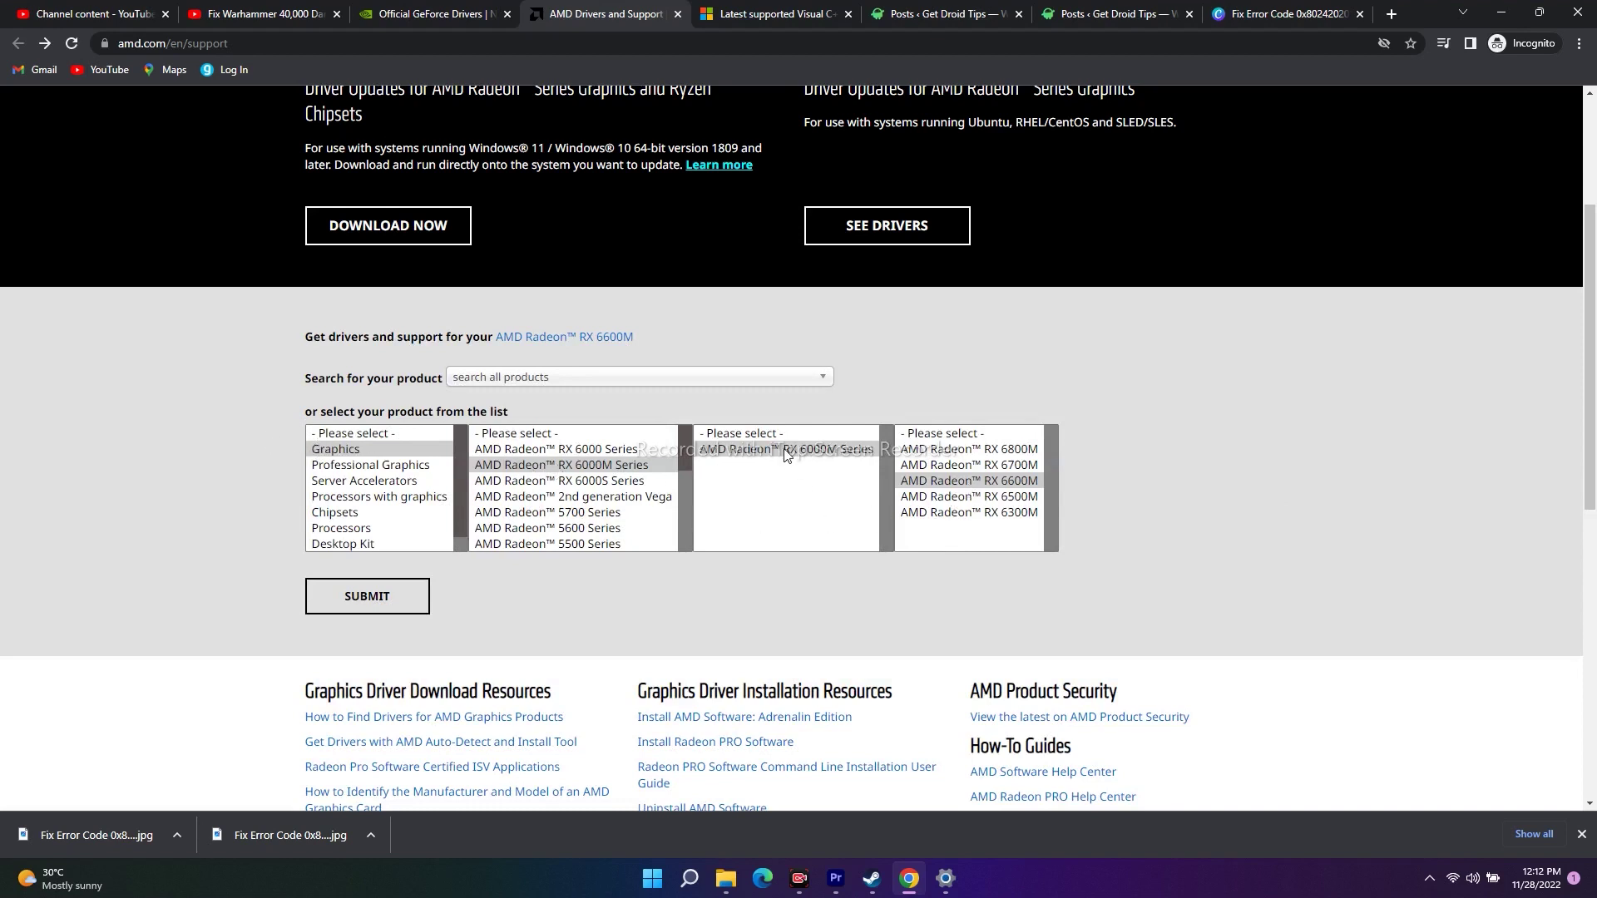
click(366, 595)
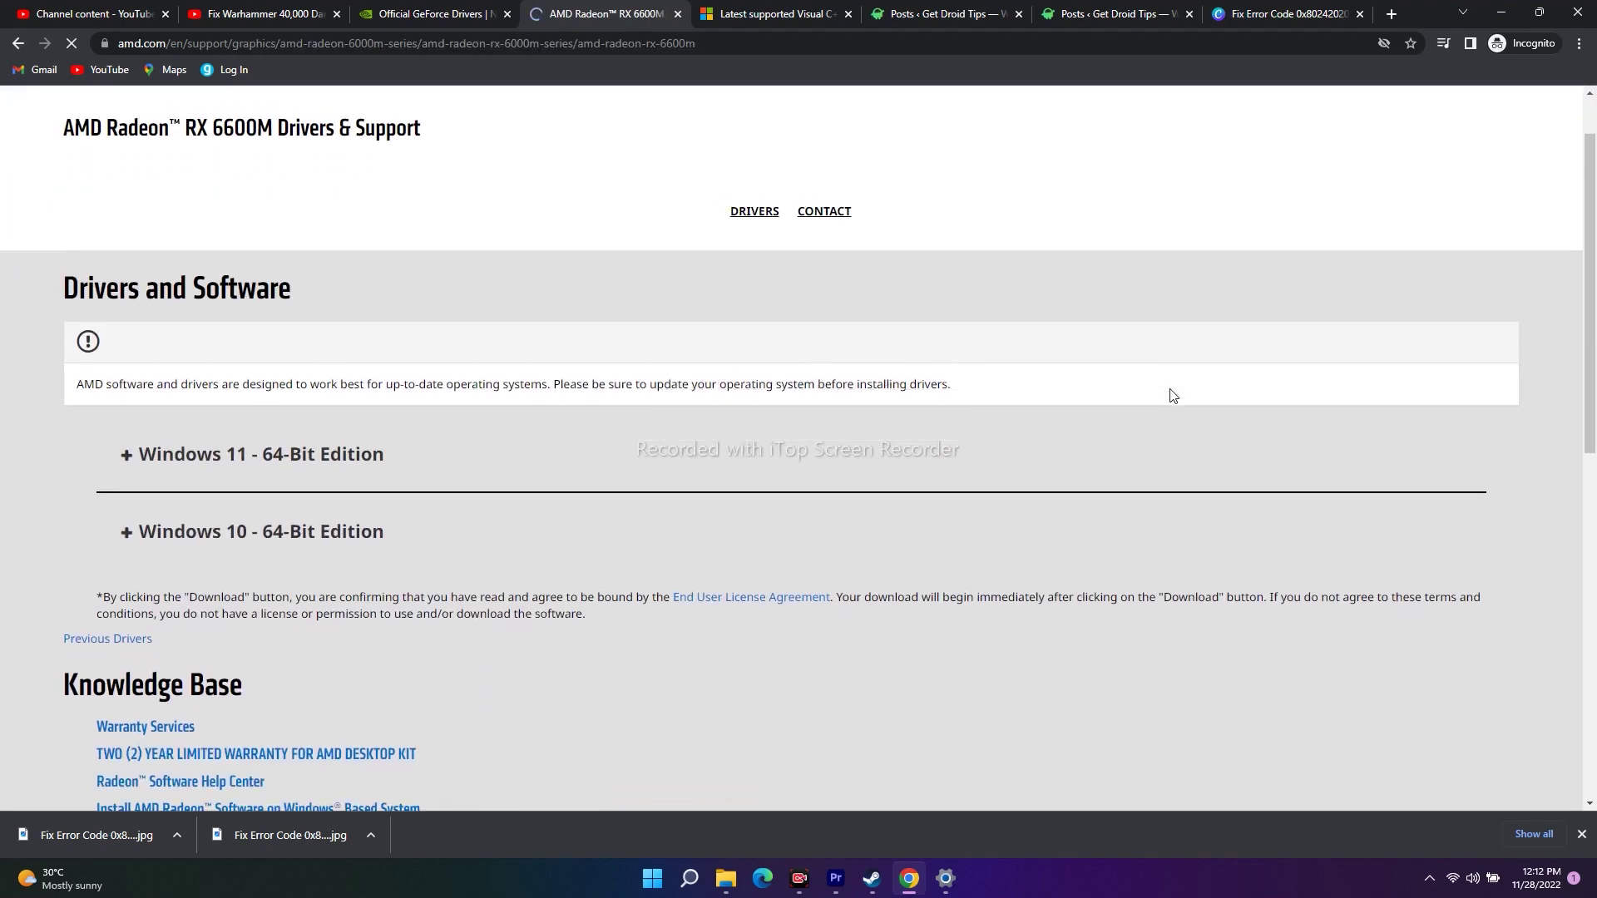
click(128, 450)
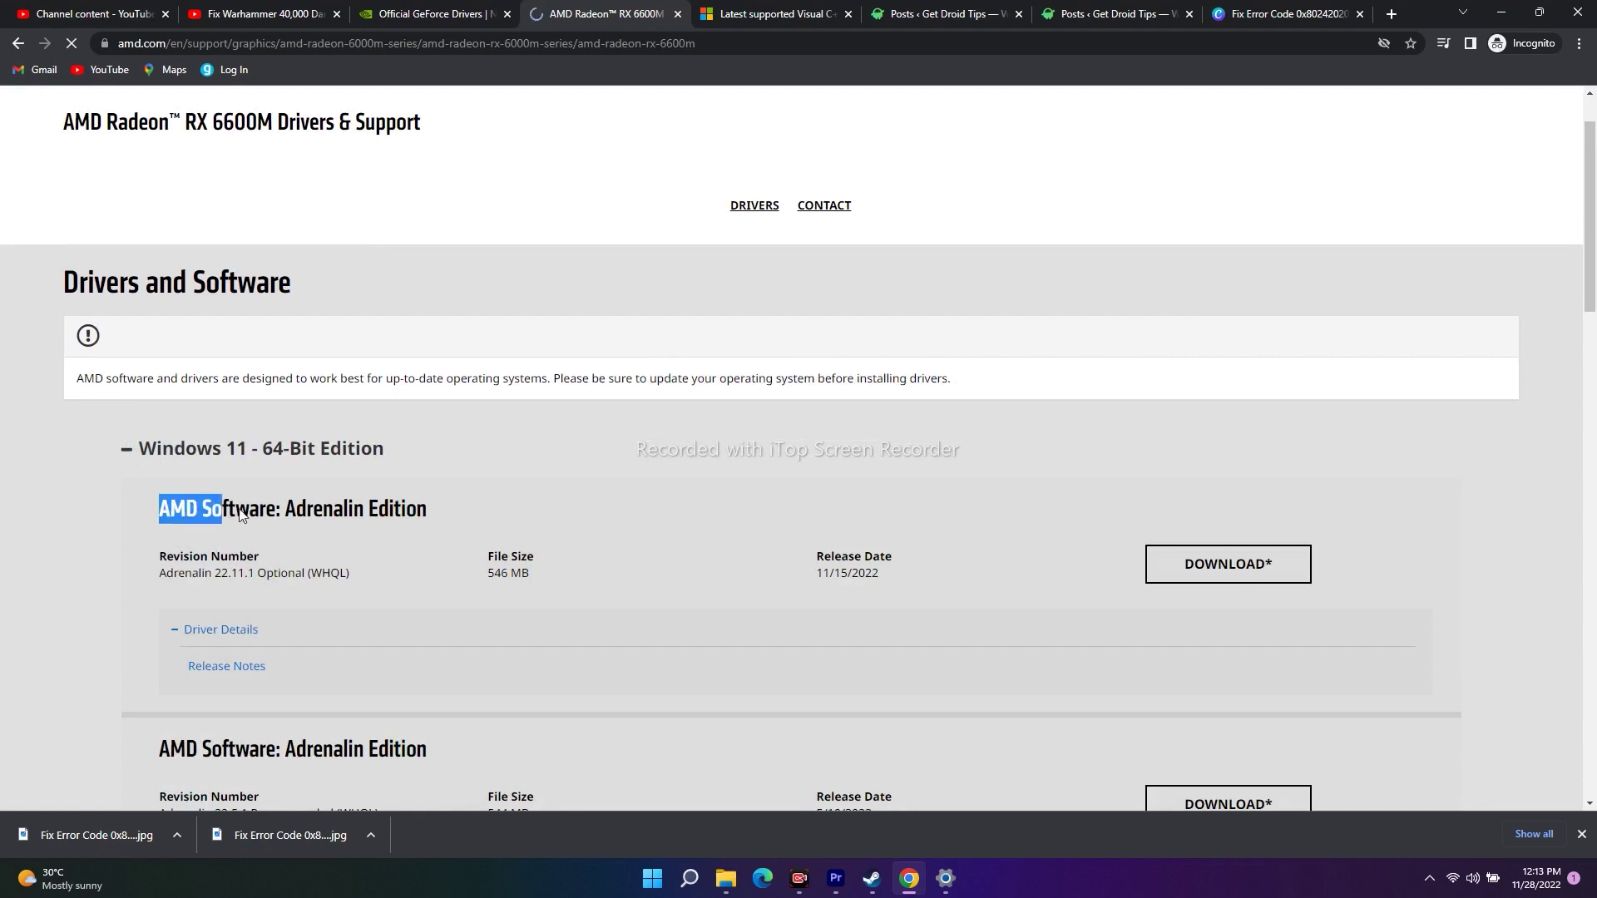
drag(240, 515, 419, 515)
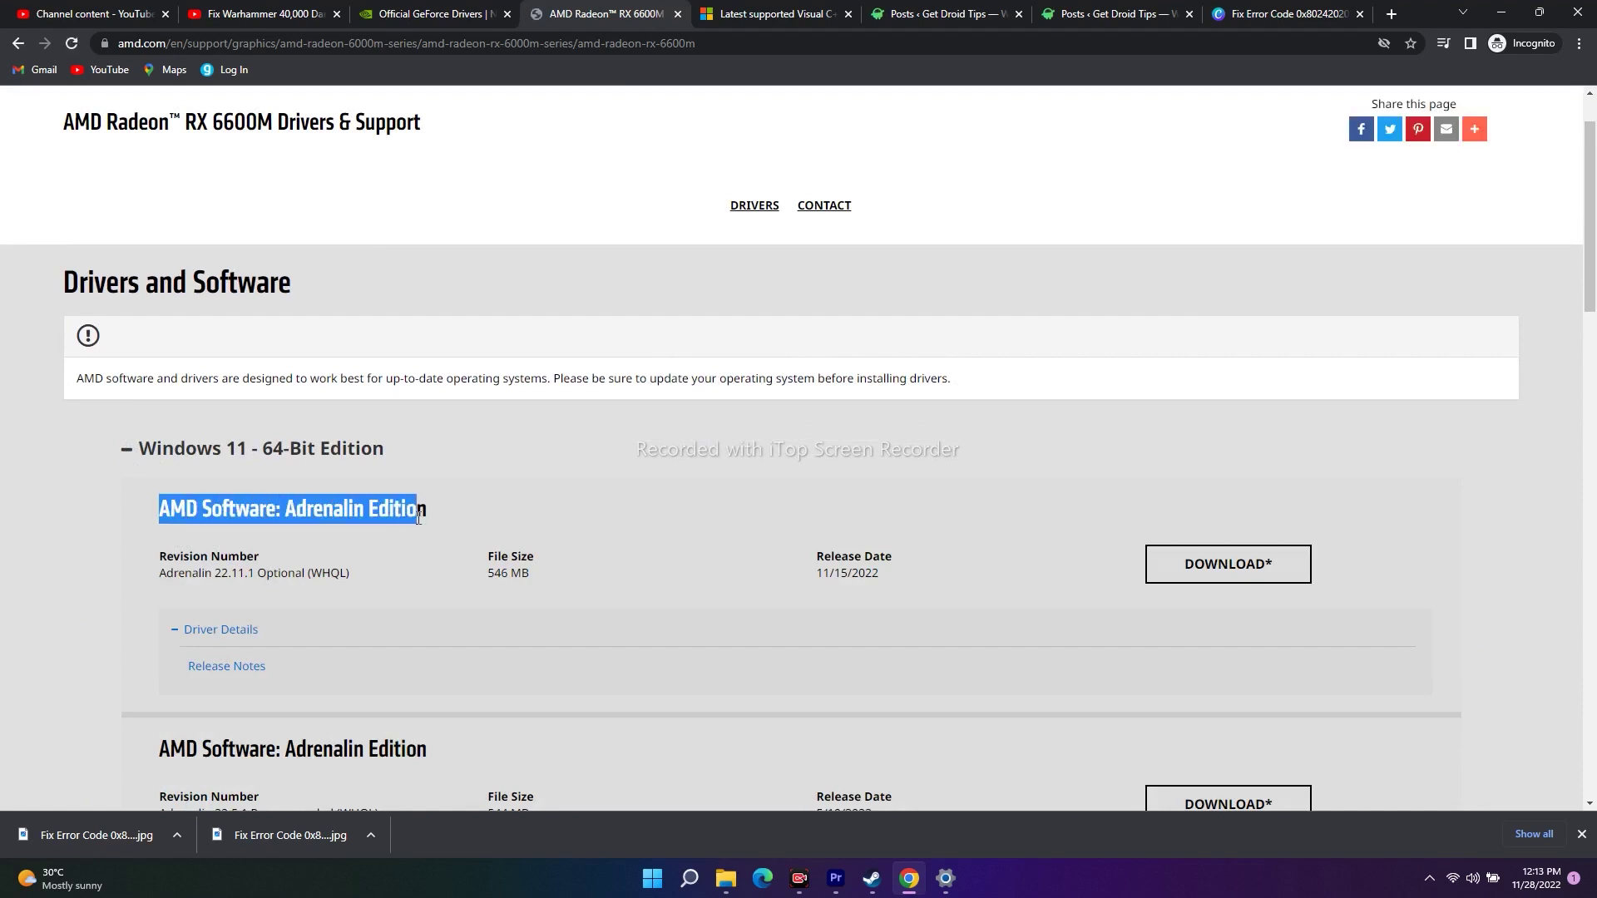
click(517, 507)
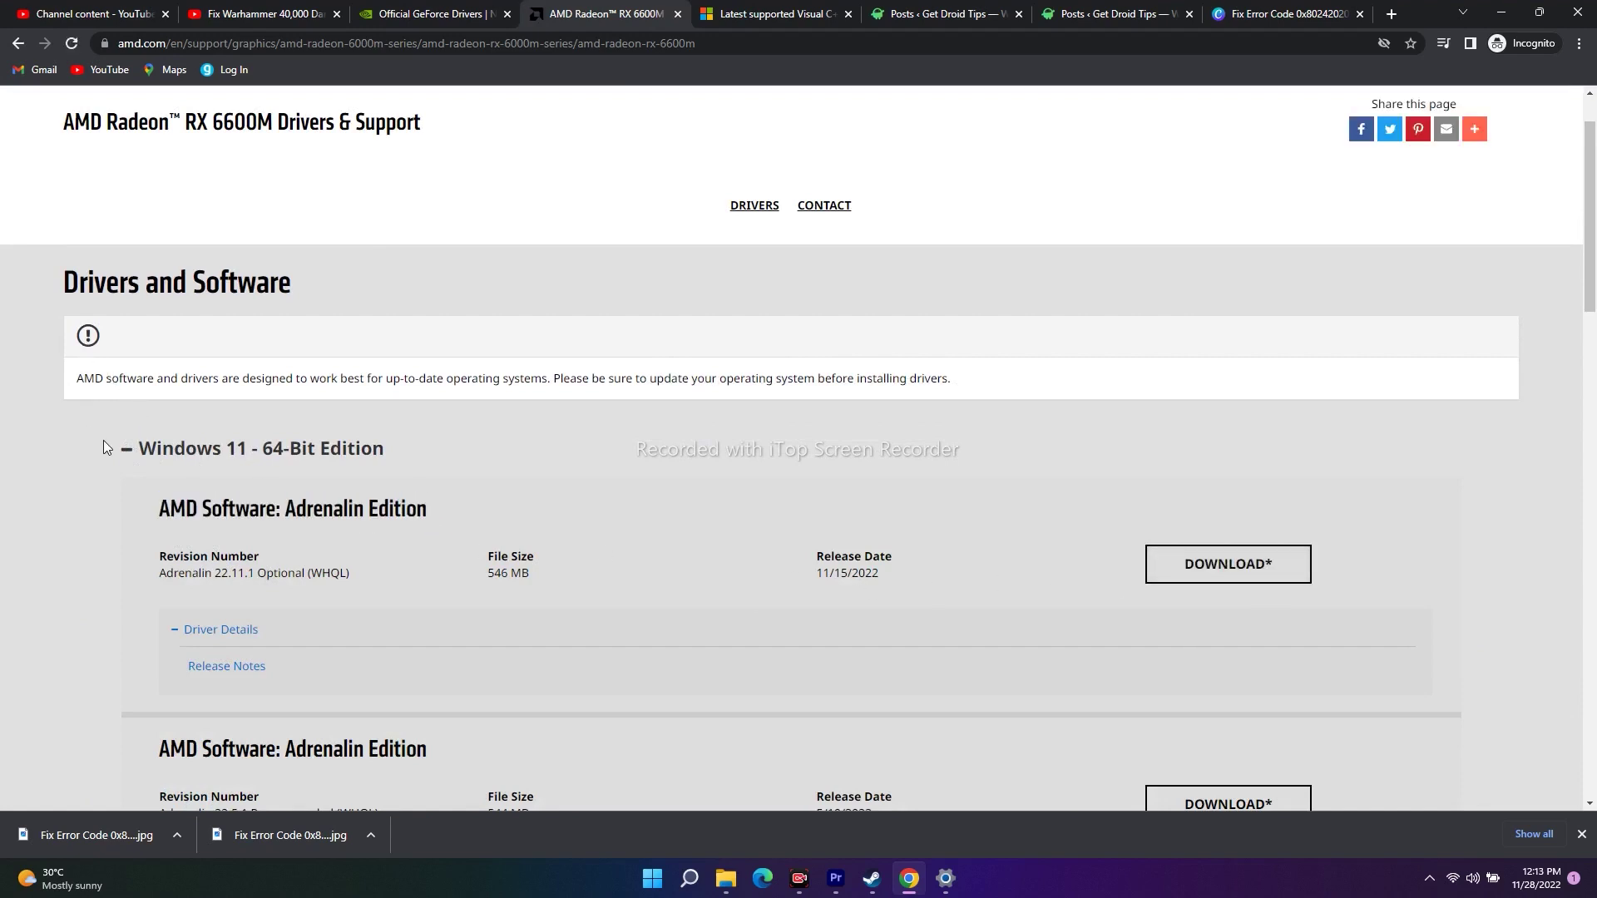
Step: Examine the Adrenalin Edition driver under Windows 10 - 64-Bit Edition, leaving both driver lists collapsed
click(126, 451)
click(126, 528)
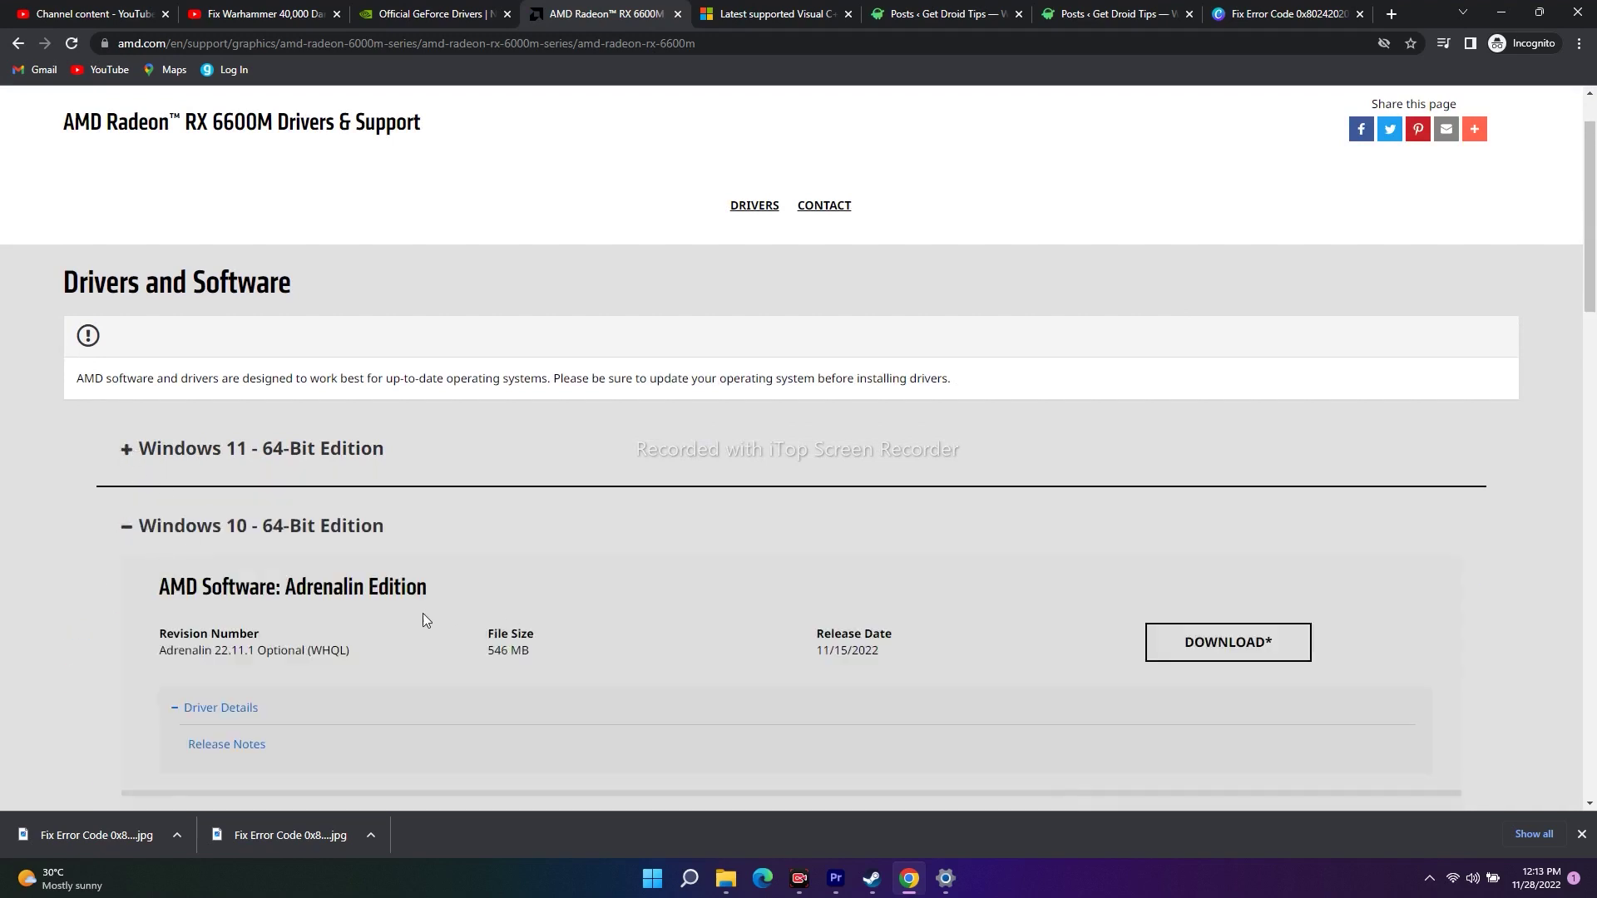
drag(172, 575, 446, 624)
click(542, 662)
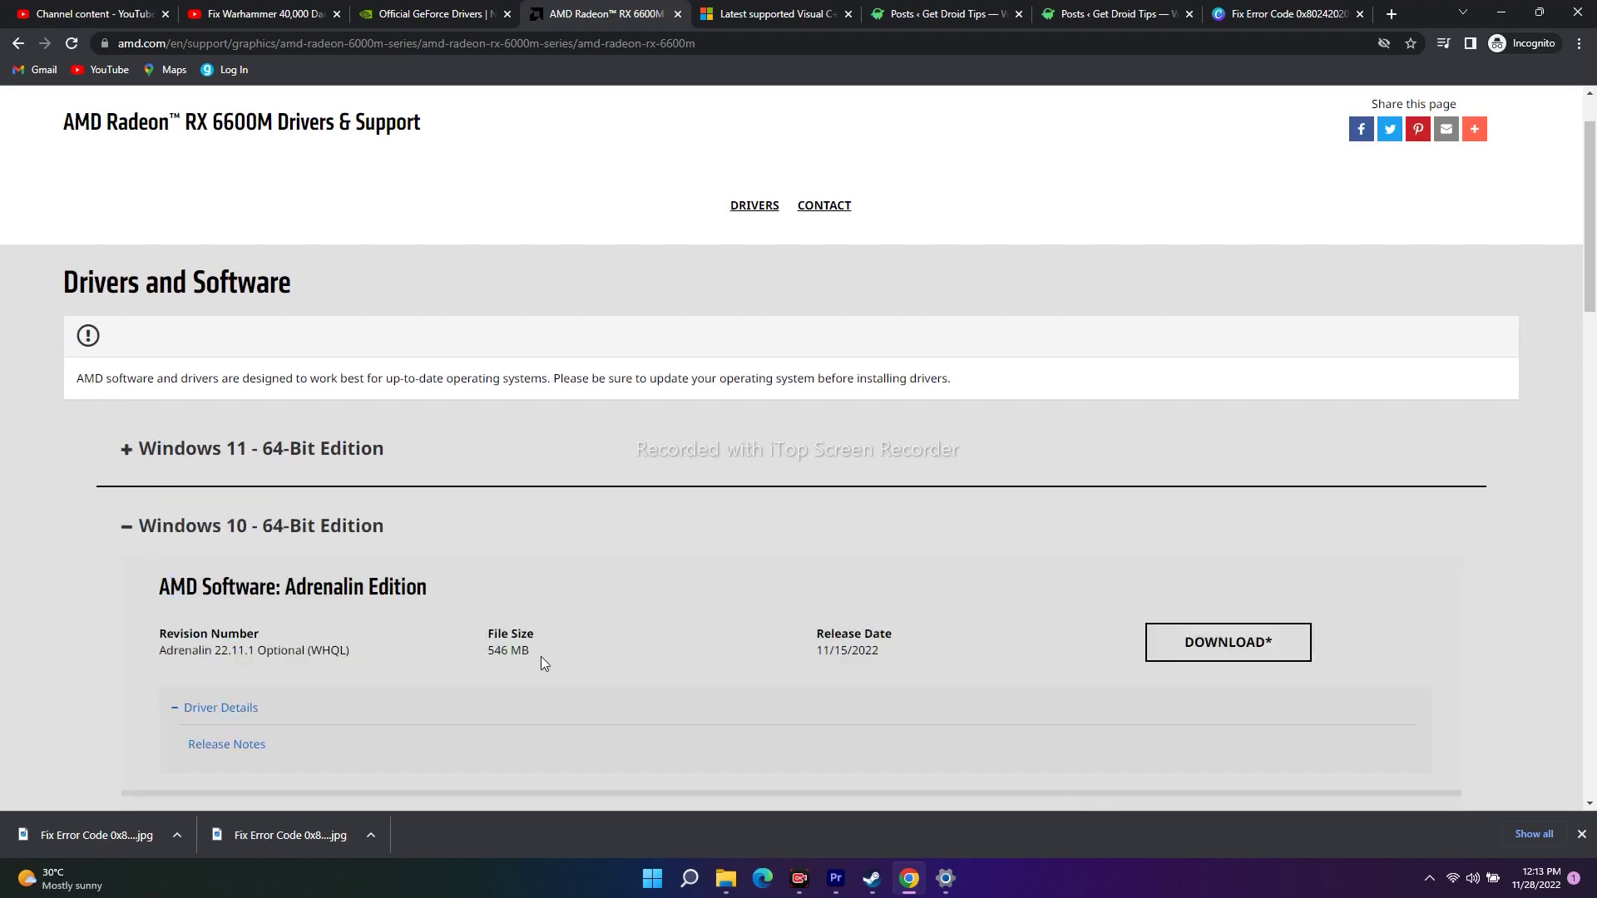
click(127, 530)
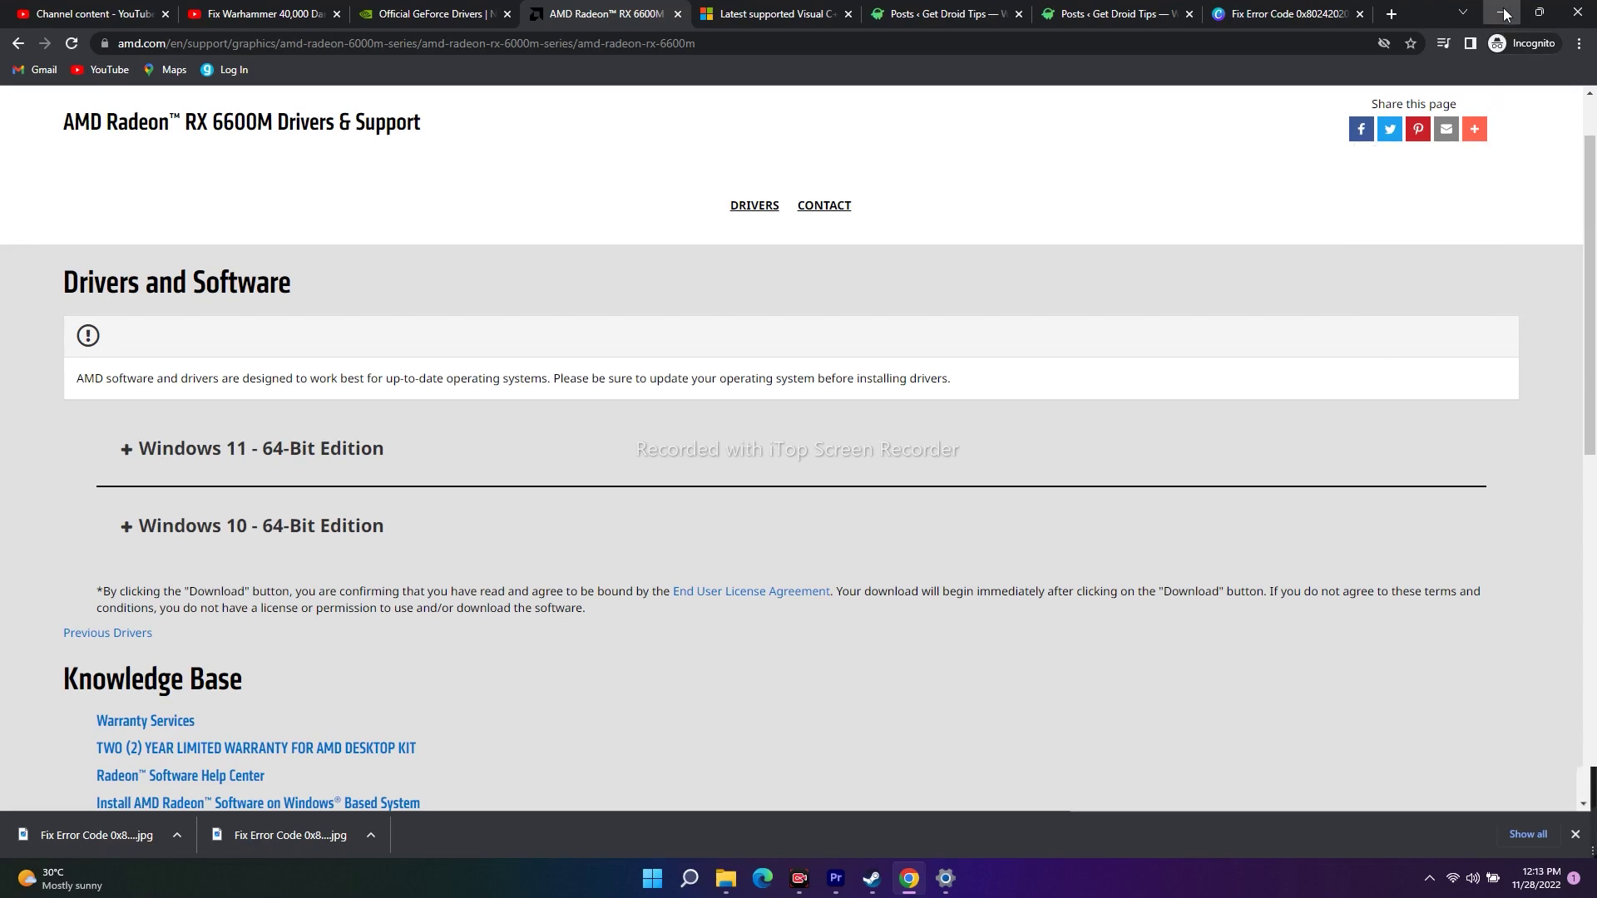
Step: Minimize the browser and open the Windows Graphics settings
click(1506, 14)
click(1540, 20)
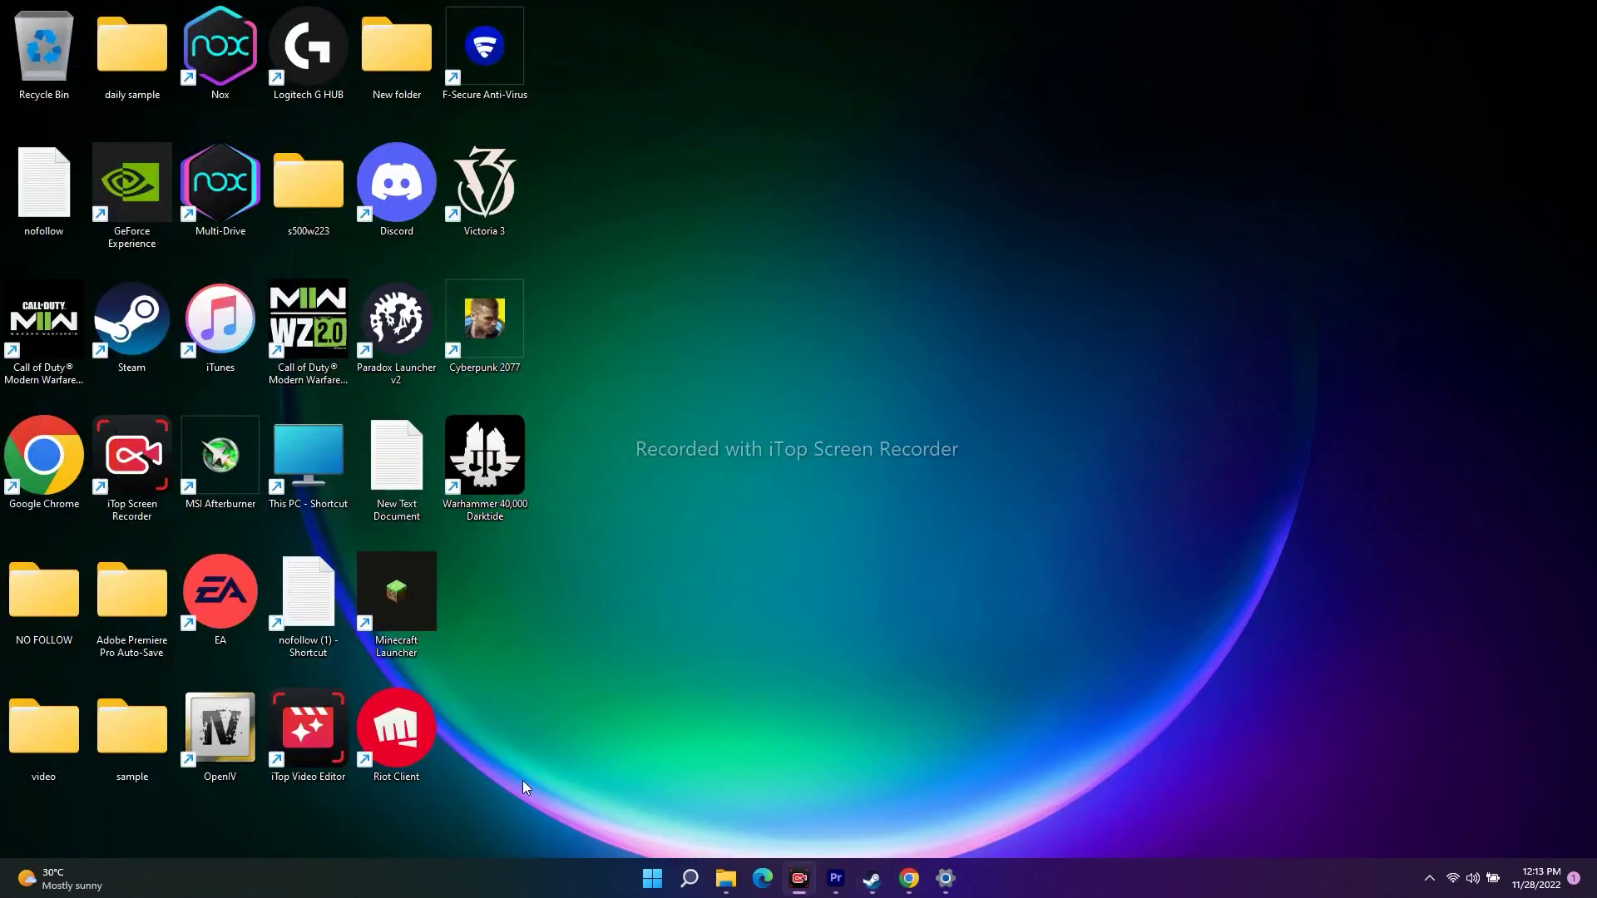
click(682, 880)
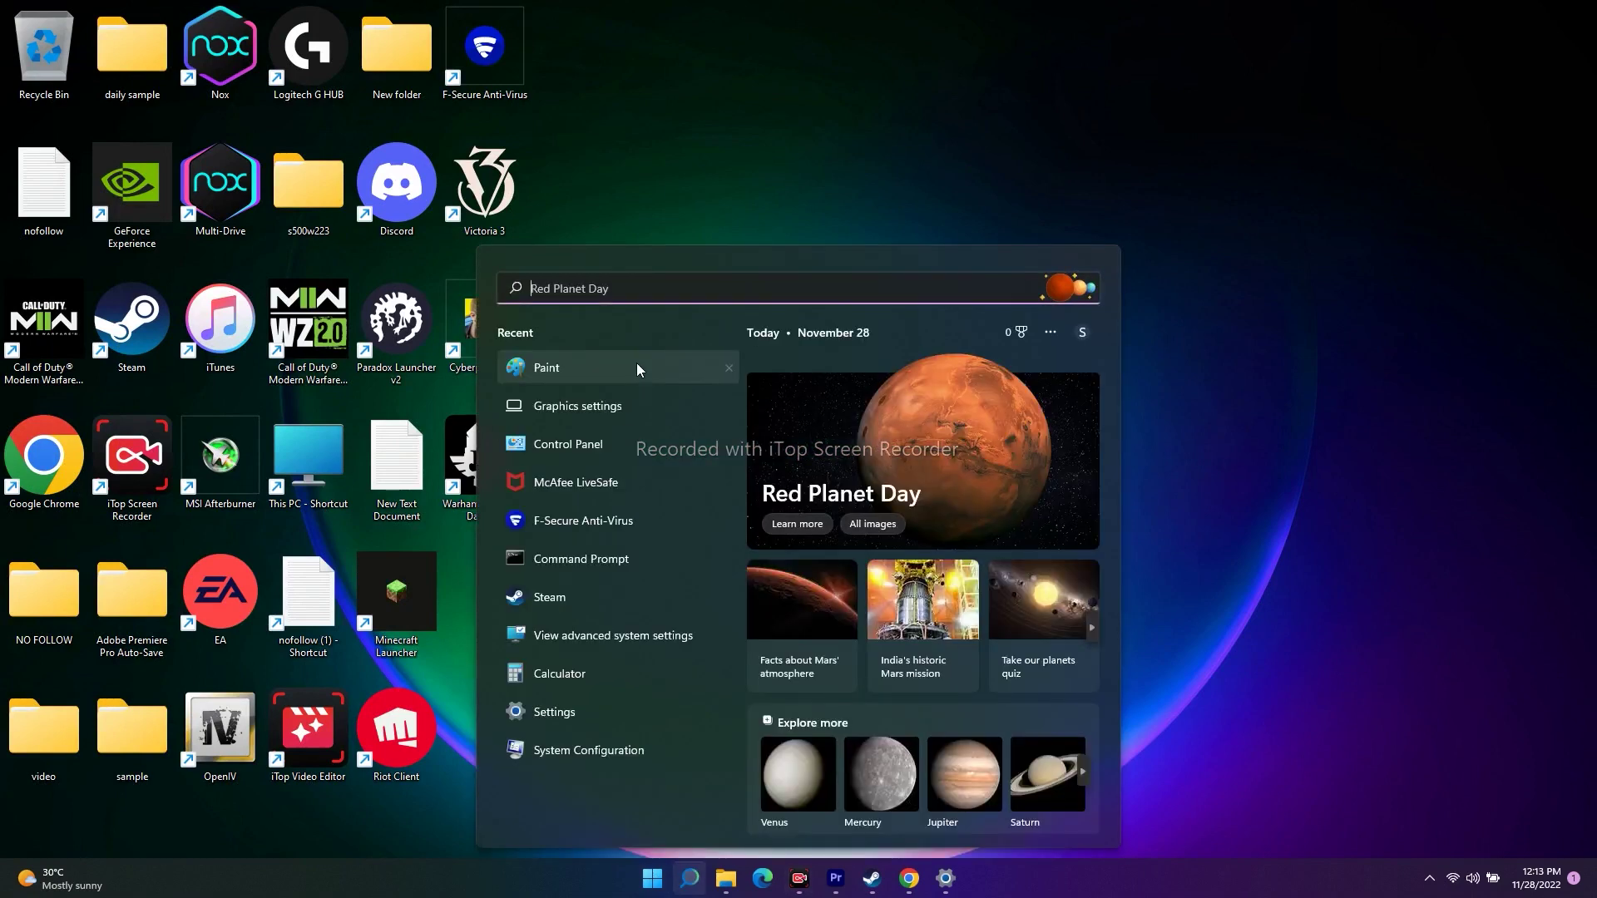
click(605, 408)
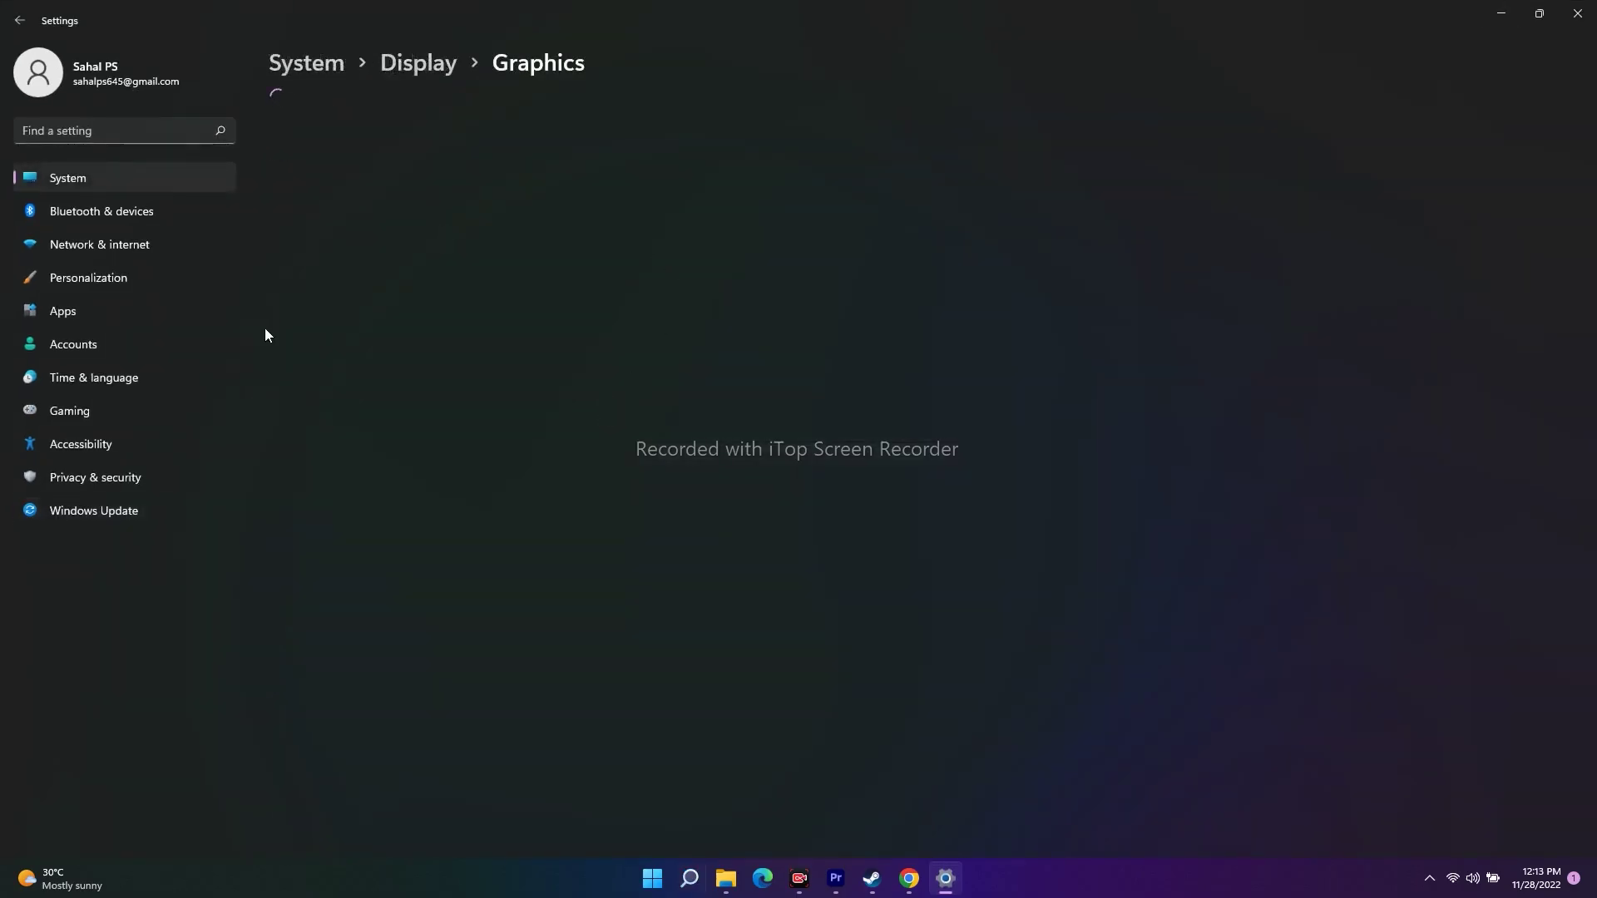
Step: Remove Darktide from the custom graphics options app list
scroll(821, 348, down, 5)
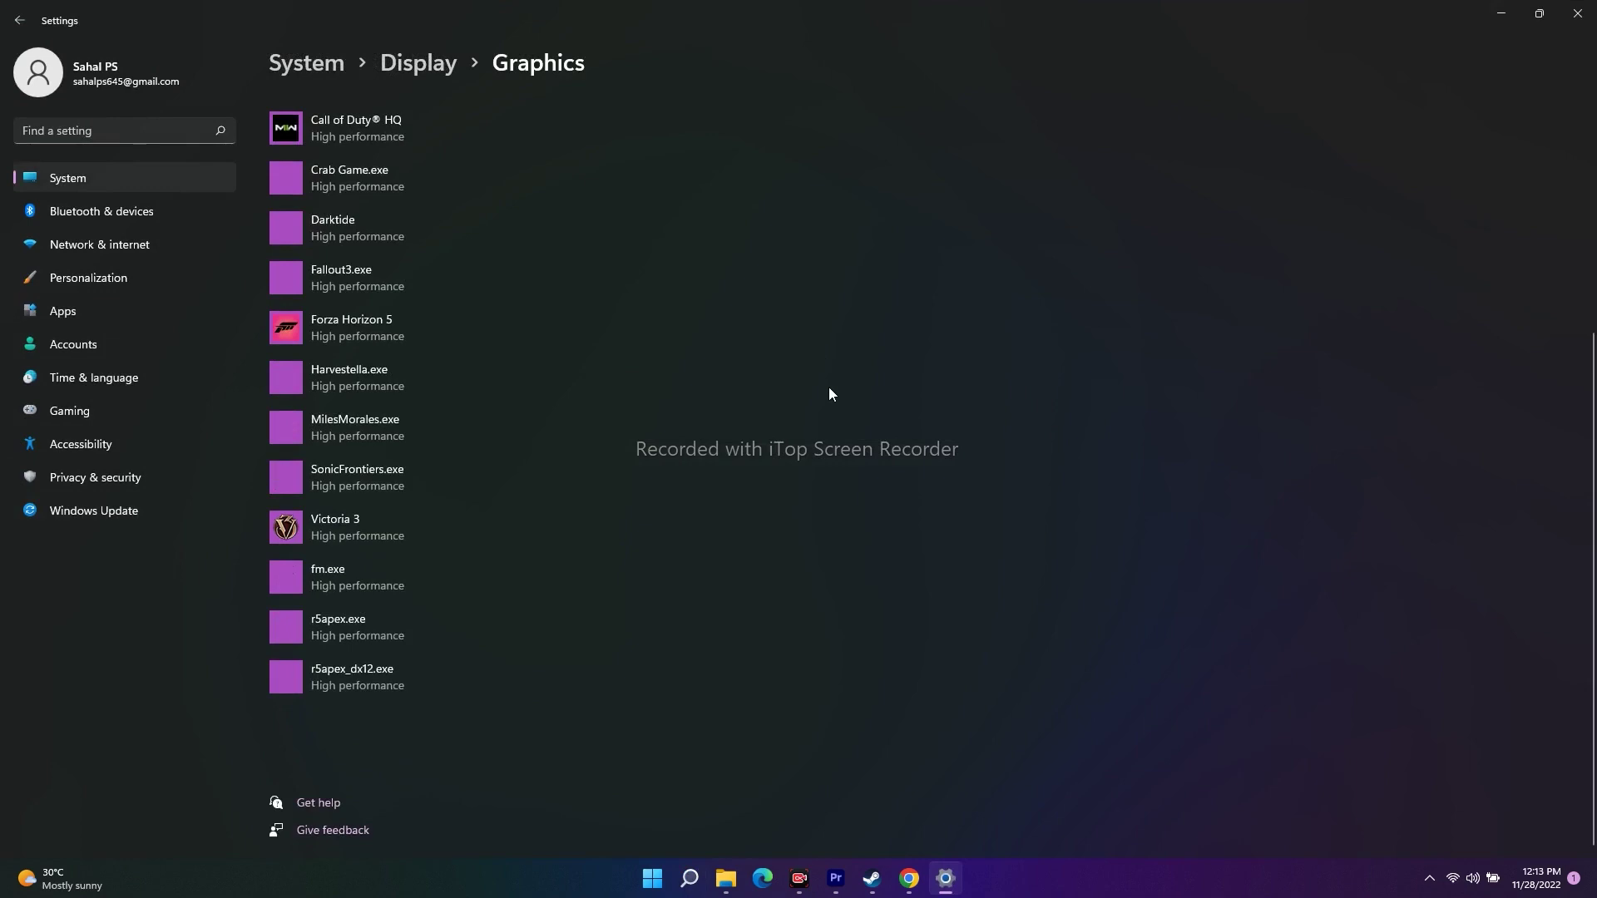
scroll(832, 432, up, 2)
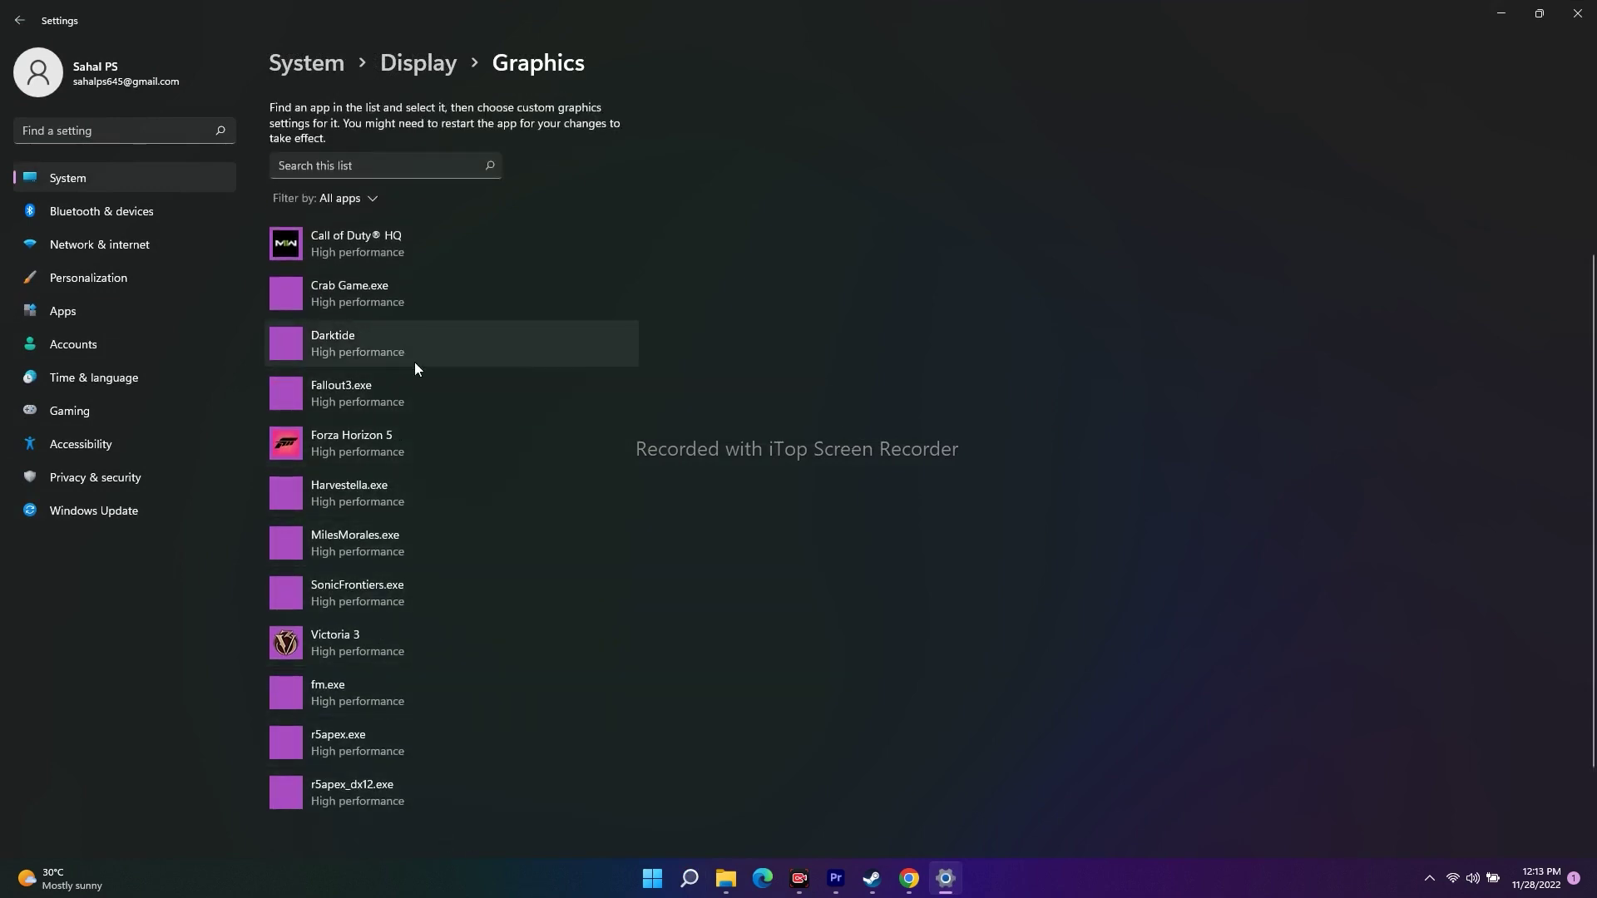
scroll(681, 471, up, 3)
click(355, 567)
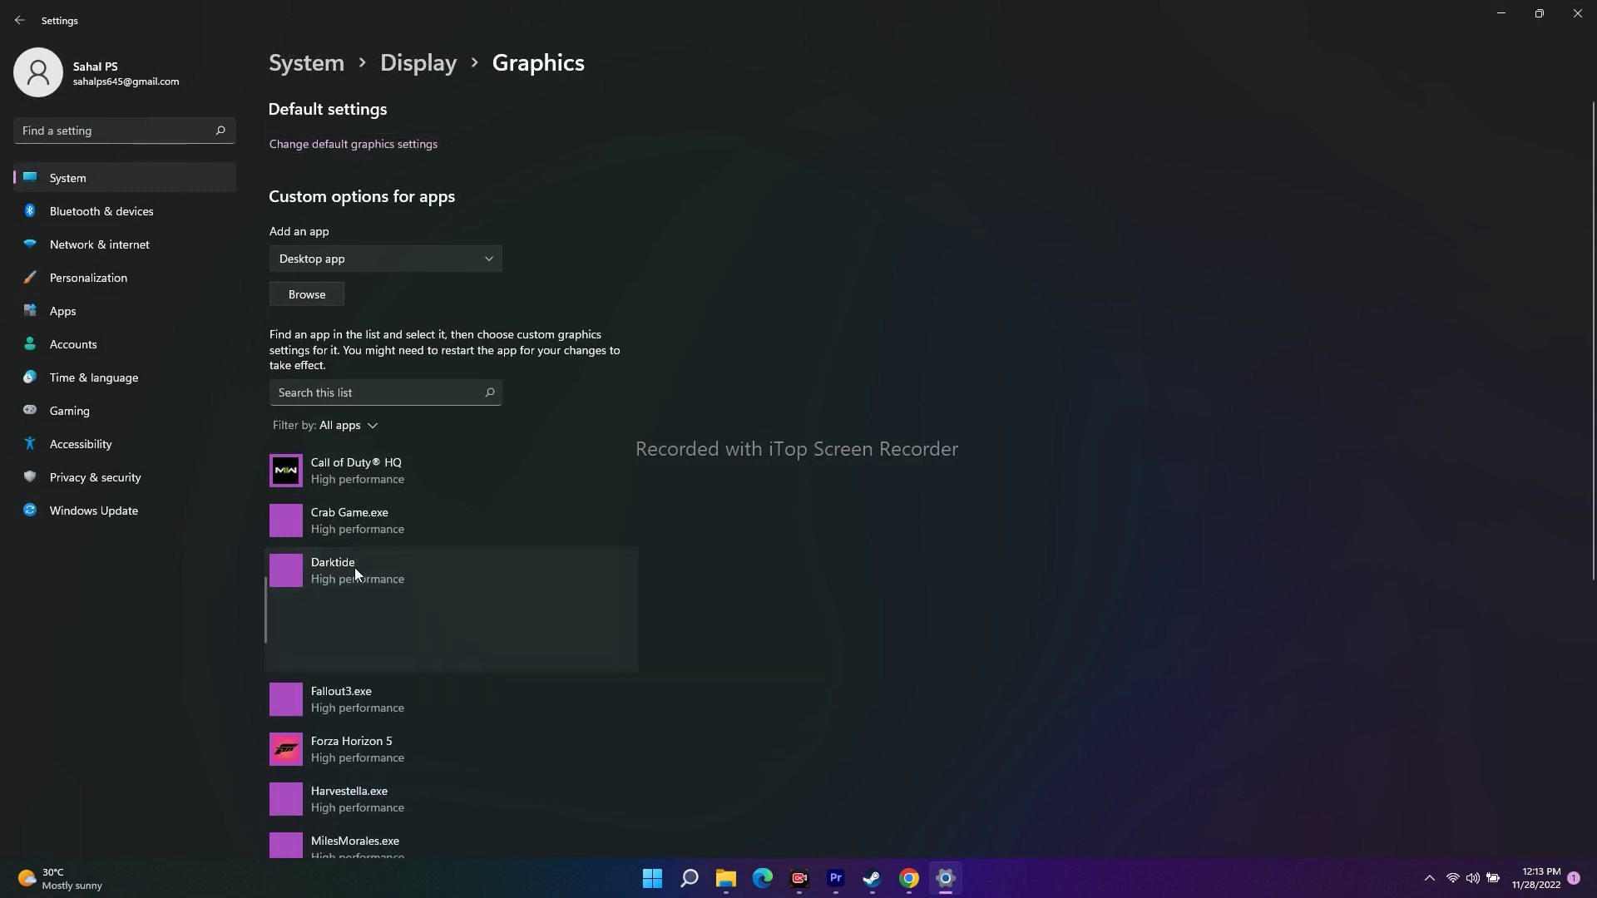
click(627, 659)
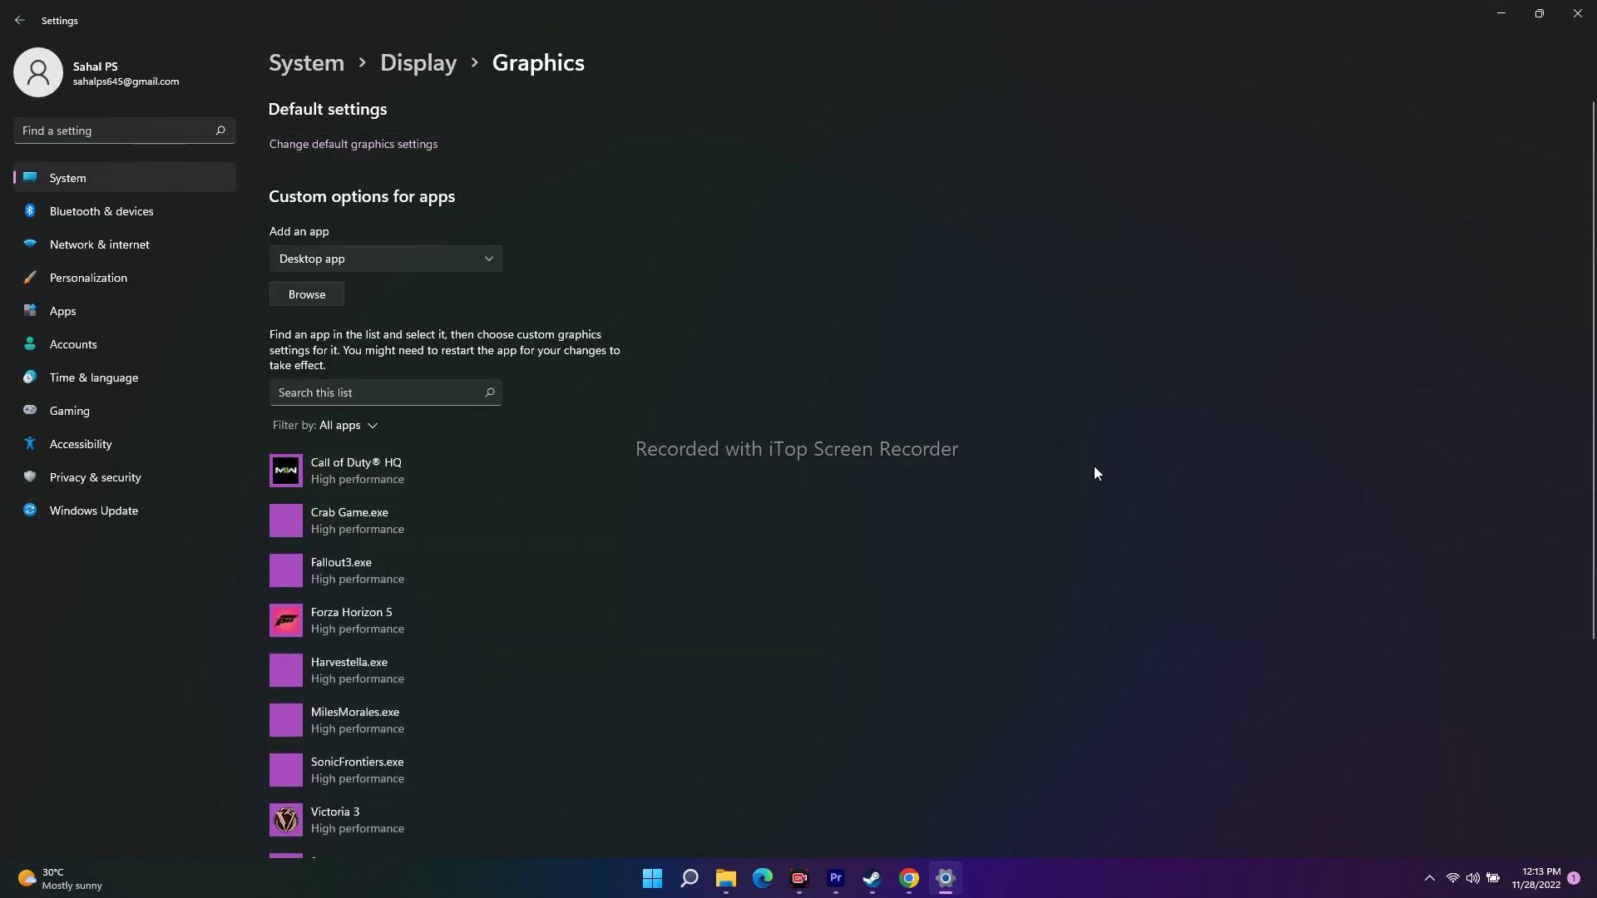
Step: Start adding a desktop app to the custom graphics options and browse to C:\Program Files (x86)\Steam
click(310, 295)
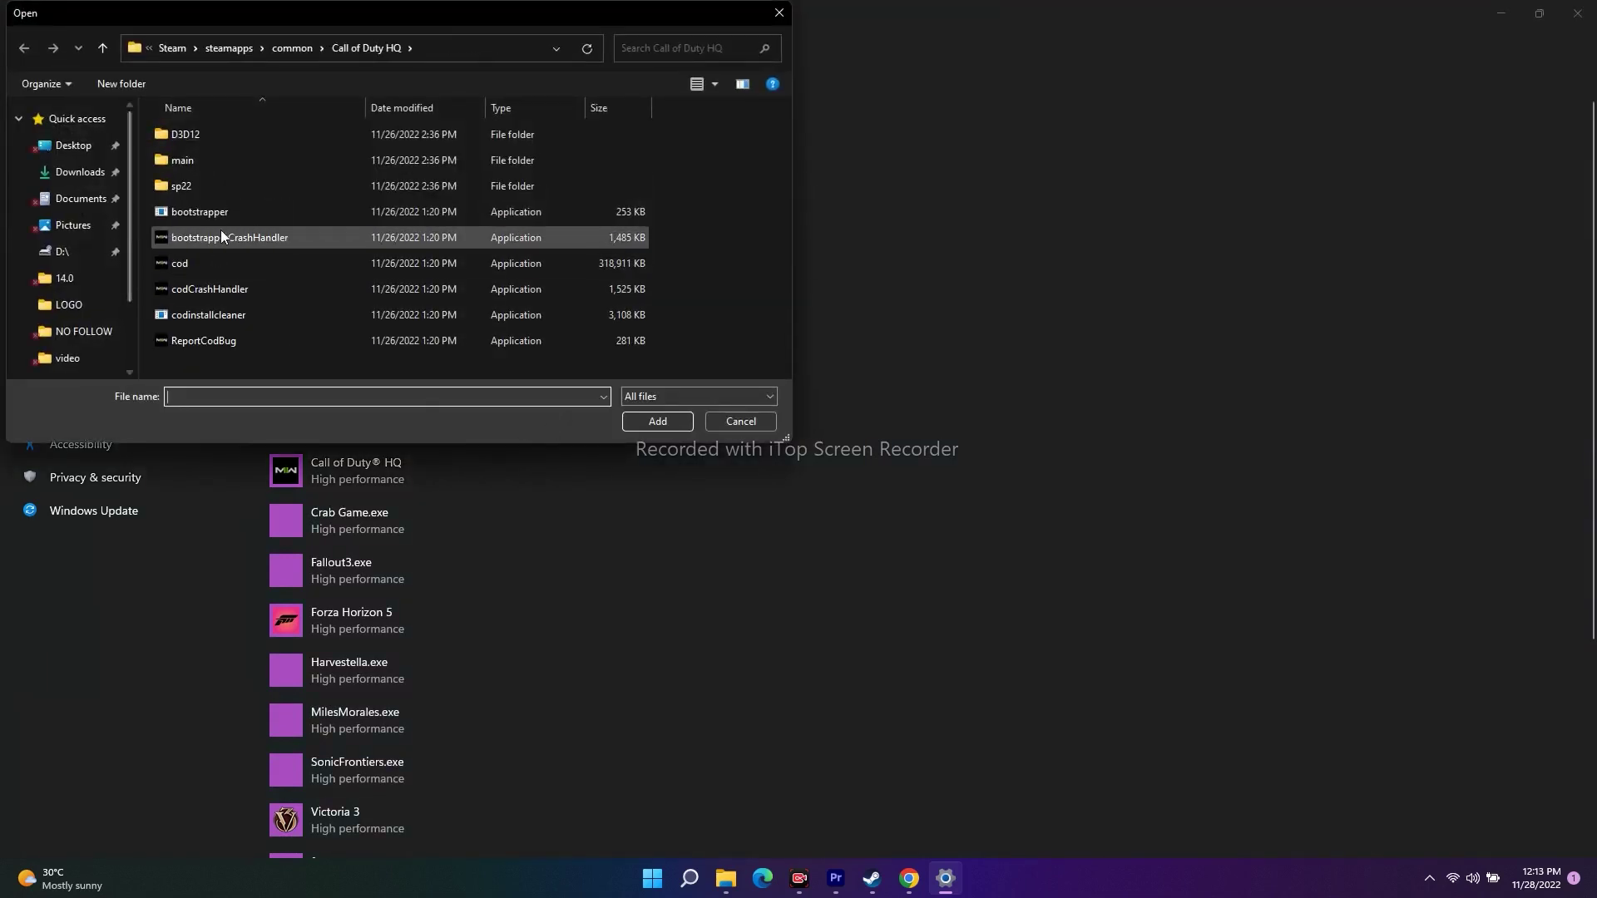
scroll(84, 316, down, 2)
click(88, 312)
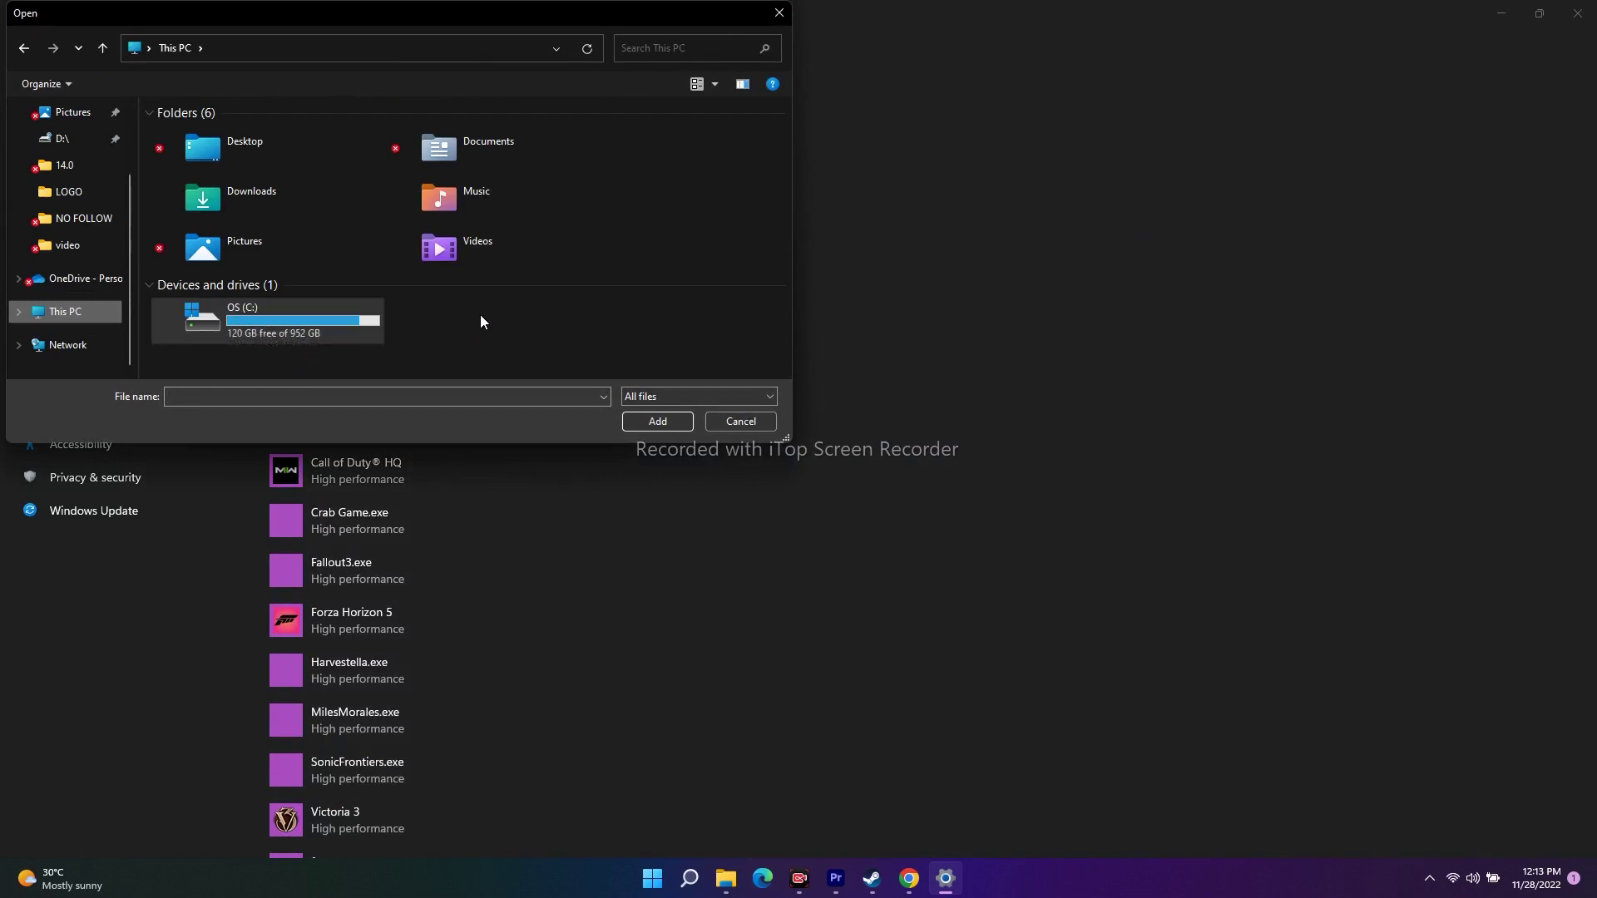
double_click(270, 308)
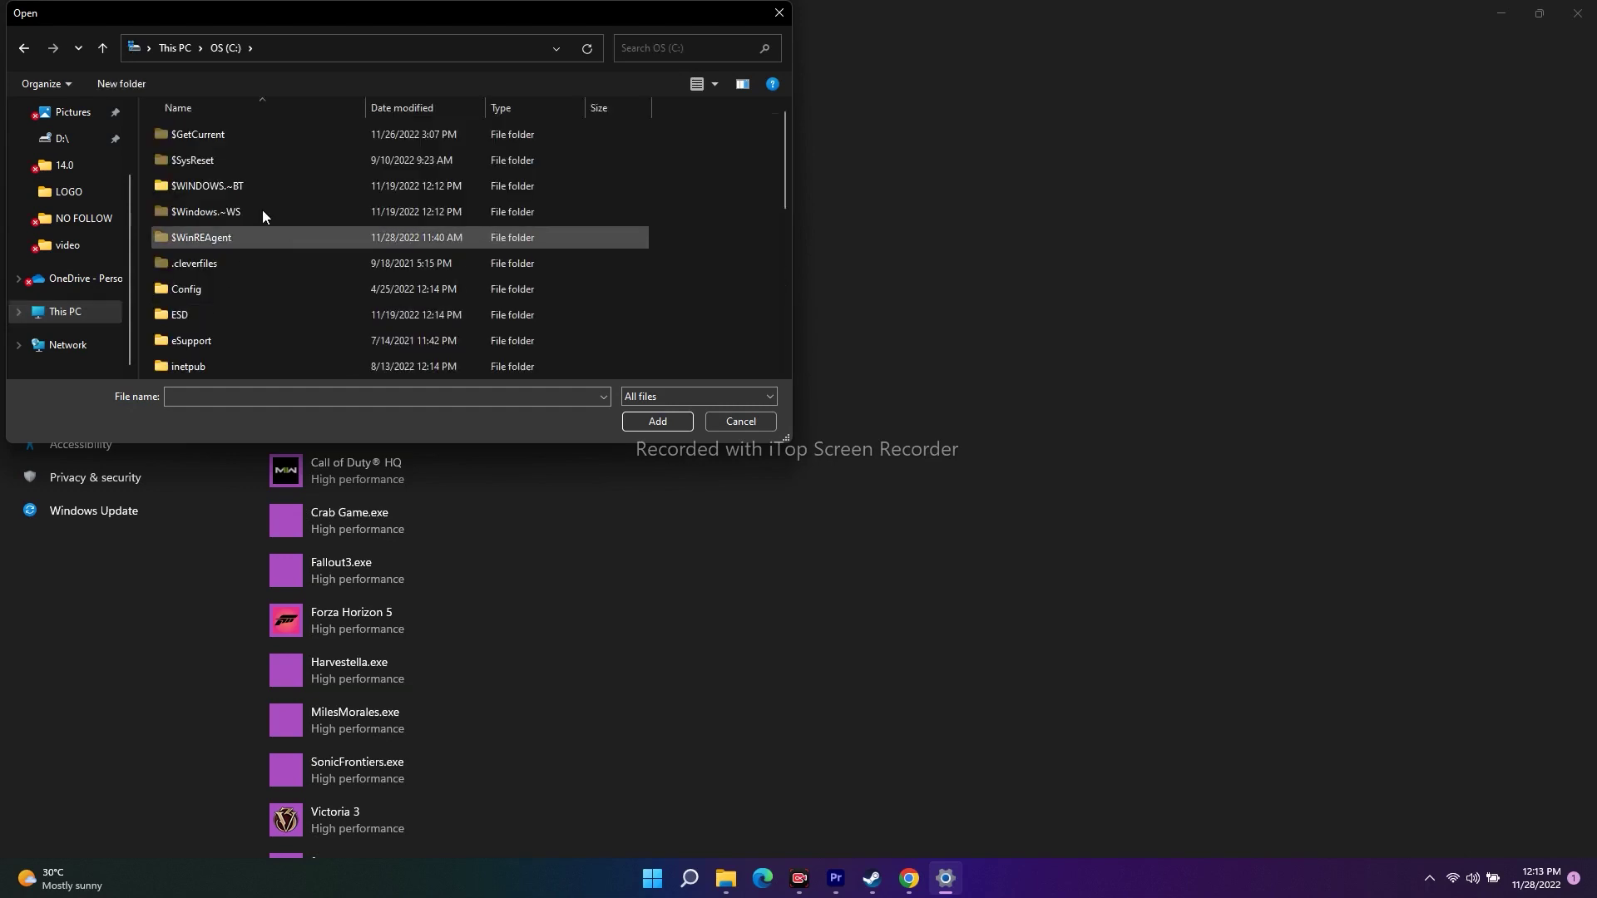
scroll(261, 212, down, 2)
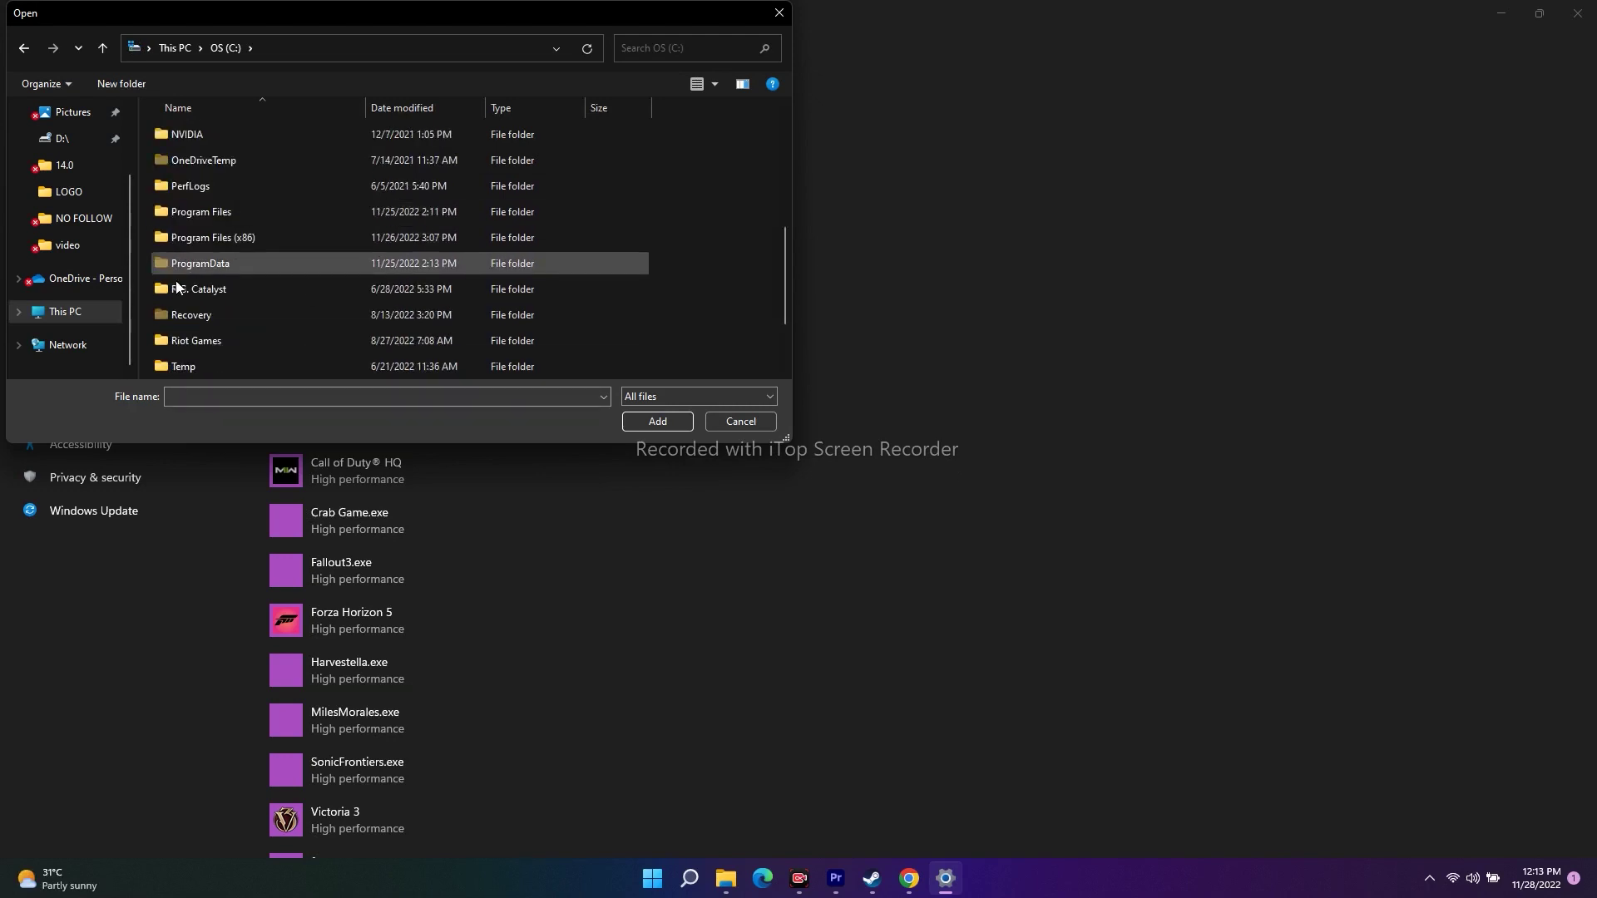
double_click(272, 240)
scroll(273, 203, down, 2)
scroll(273, 203, down, 10)
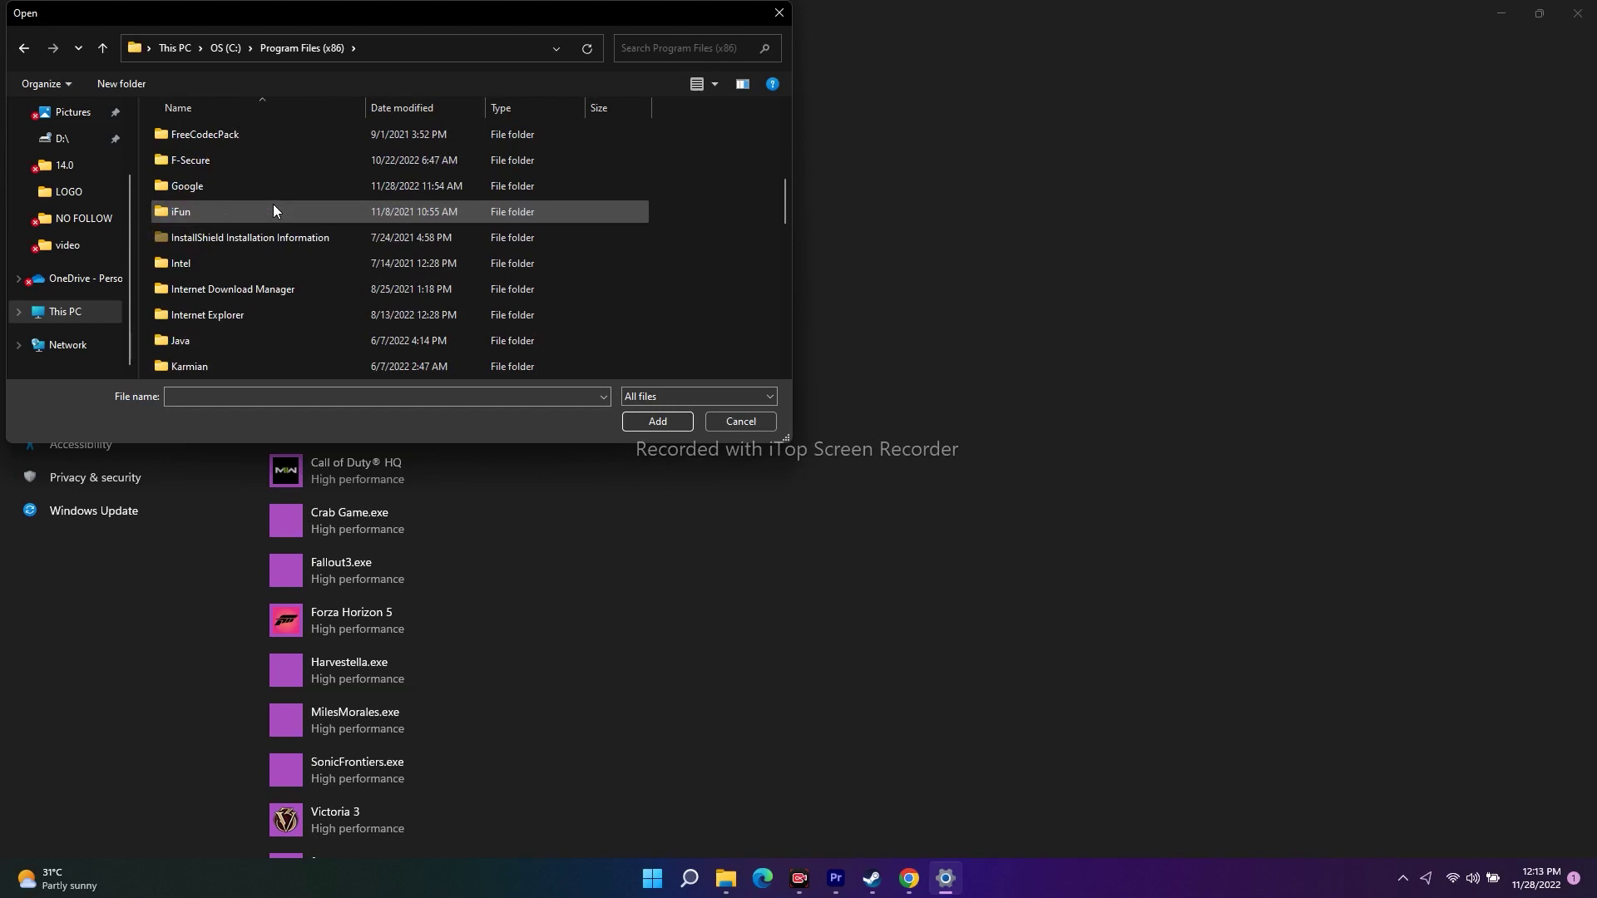
scroll(255, 243, down, 2)
double_click(203, 240)
scroll(265, 199, down, 5)
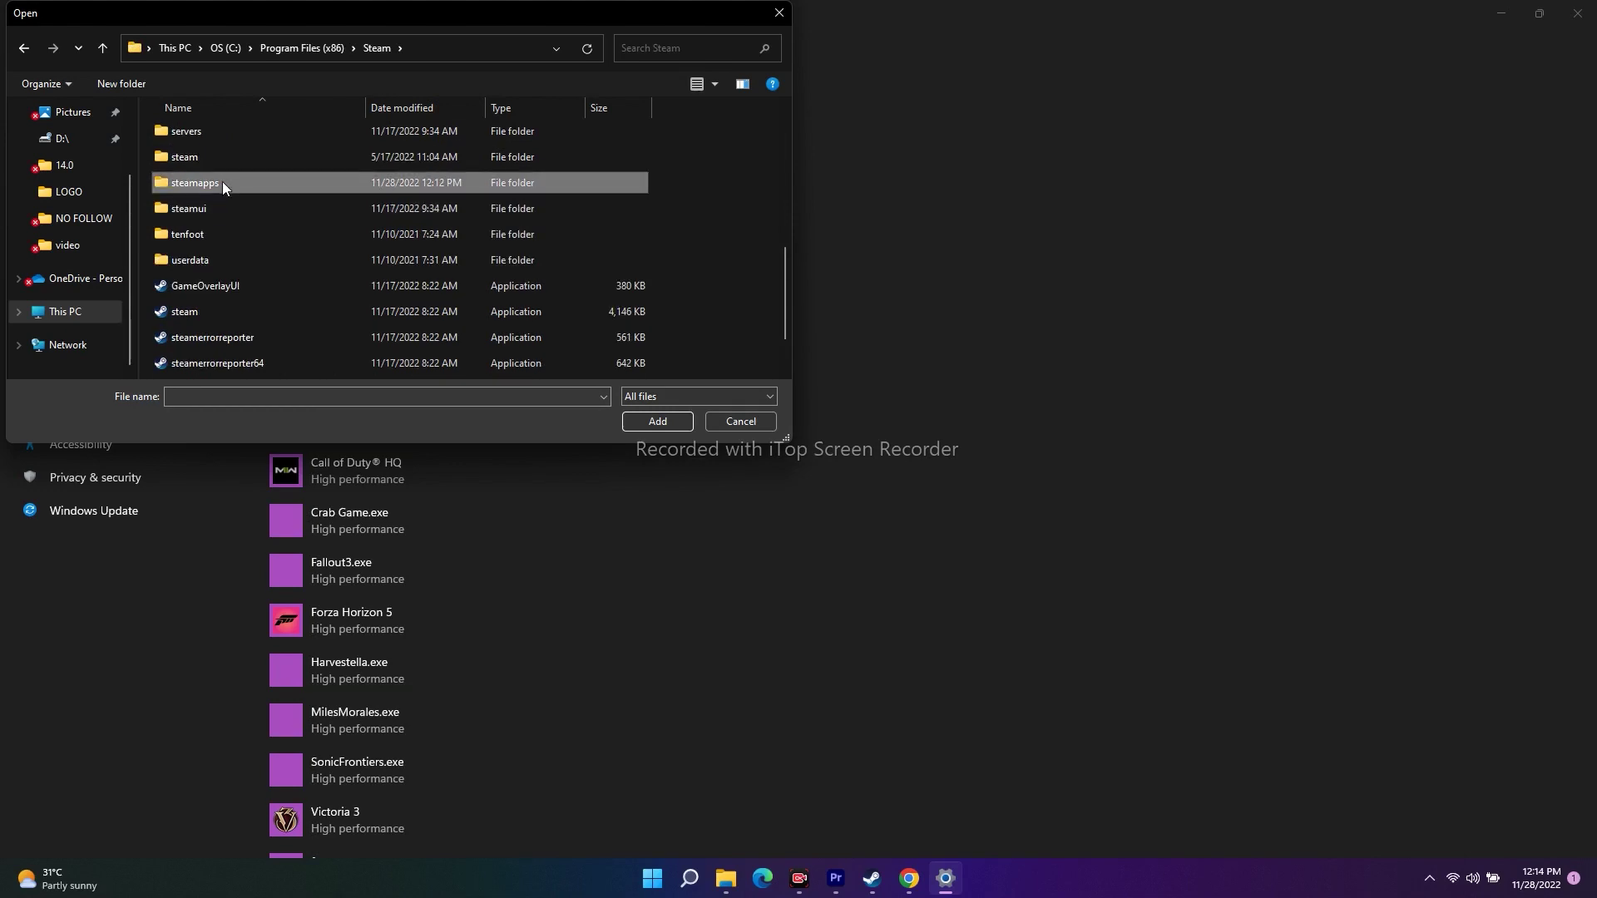
Step: Add the Darktide application from steamapps\common\Warhammer 40,000 DARKTIDE\binaries to the custom graphics app list
double_click(222, 181)
double_click(206, 134)
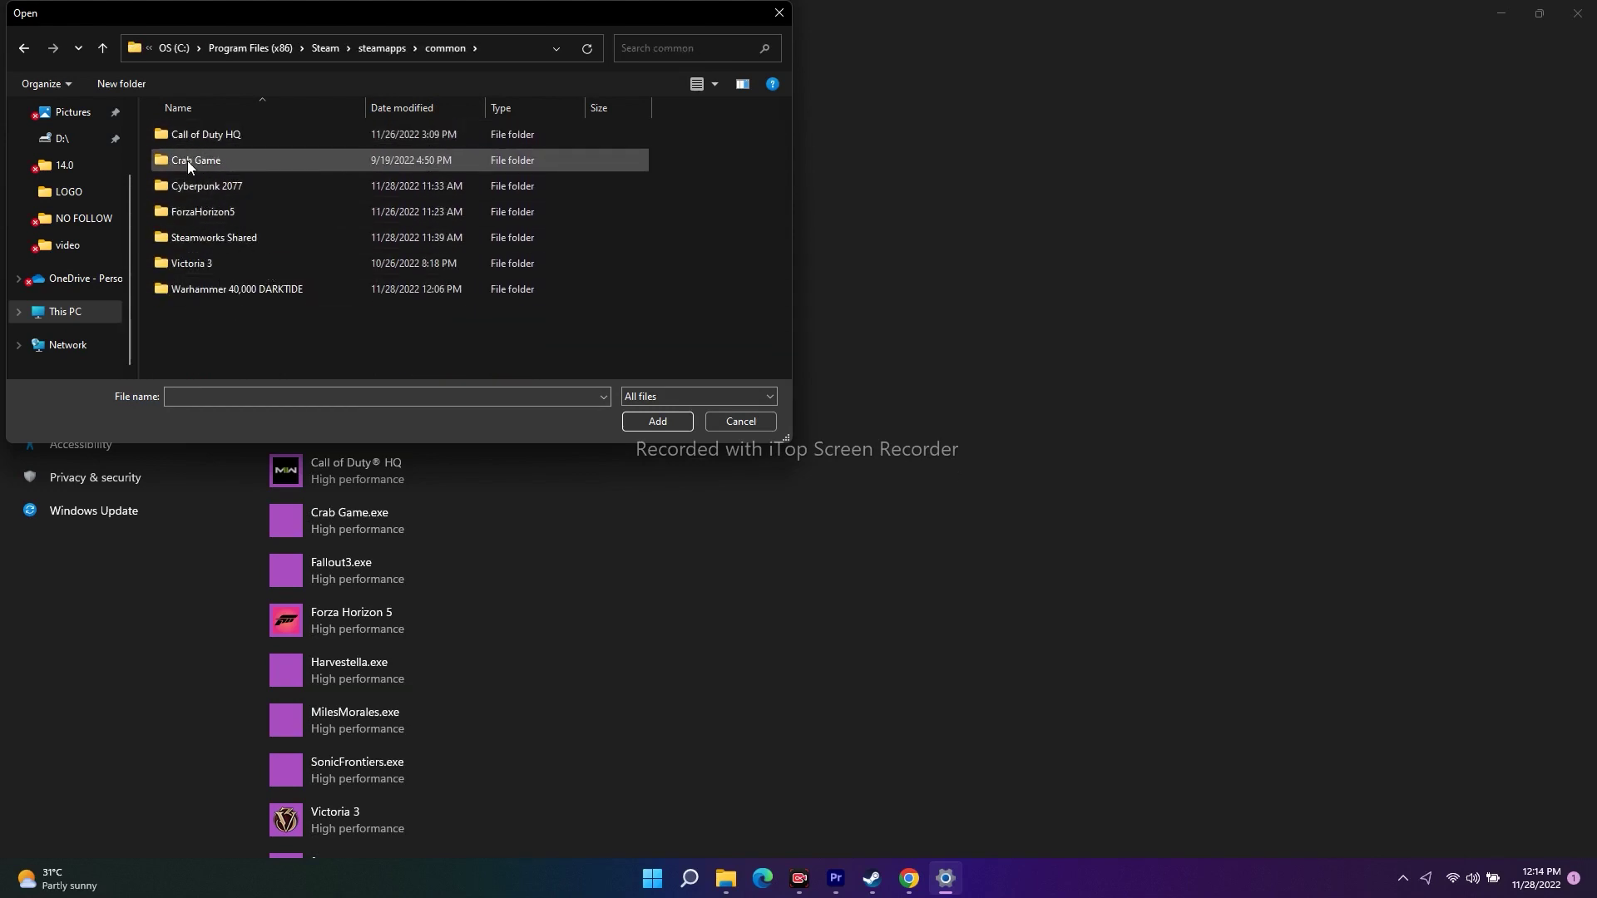
double_click(273, 291)
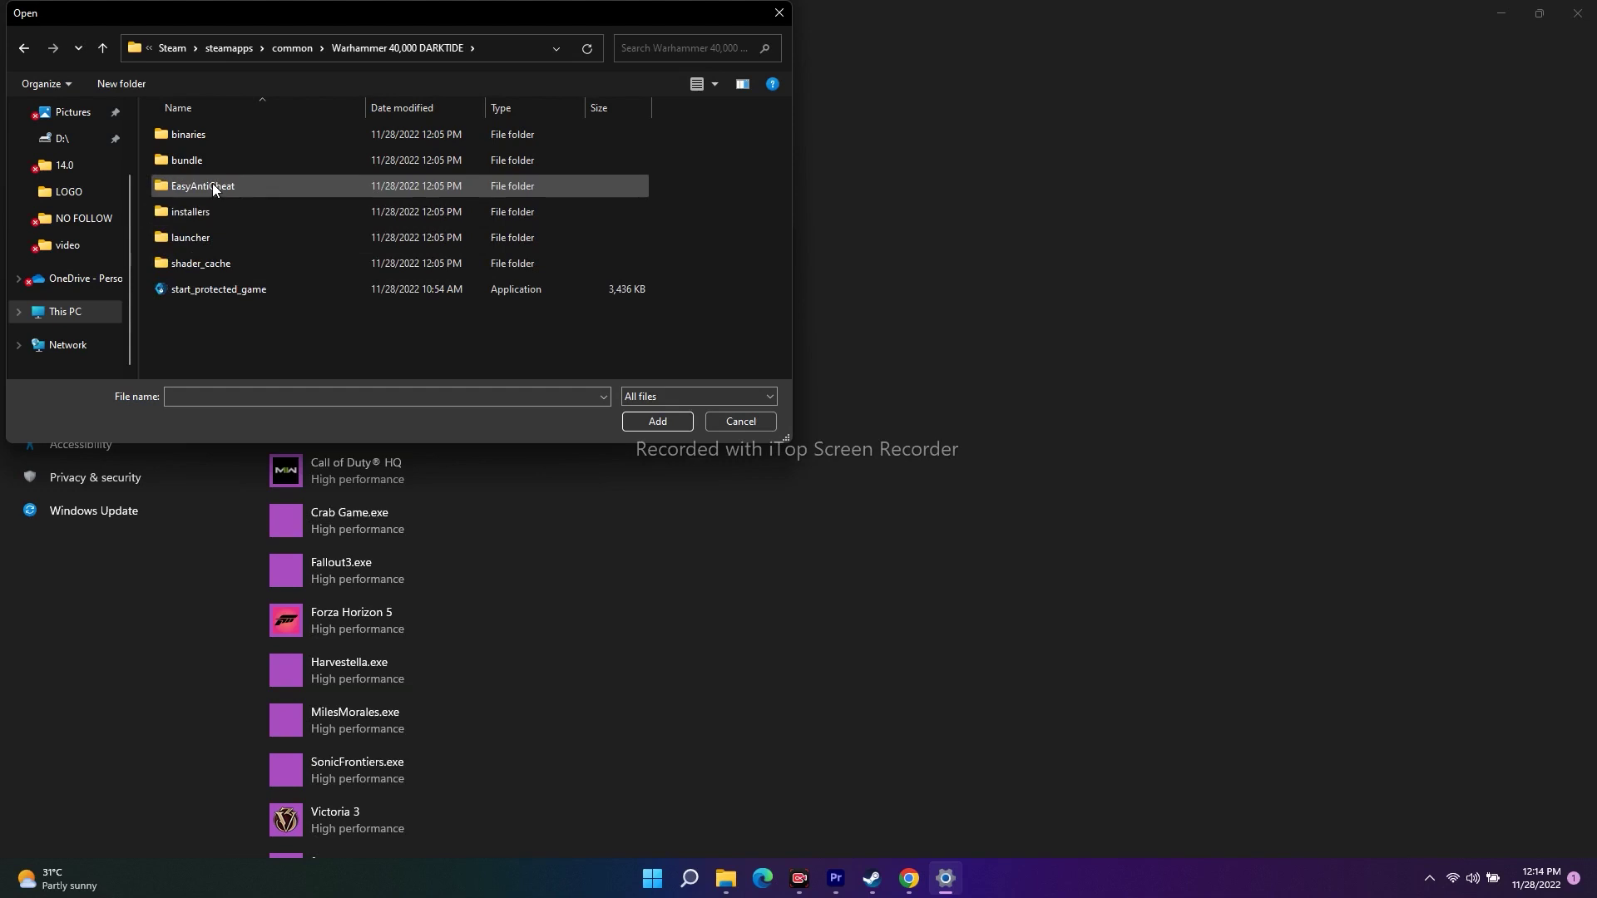
double_click(208, 134)
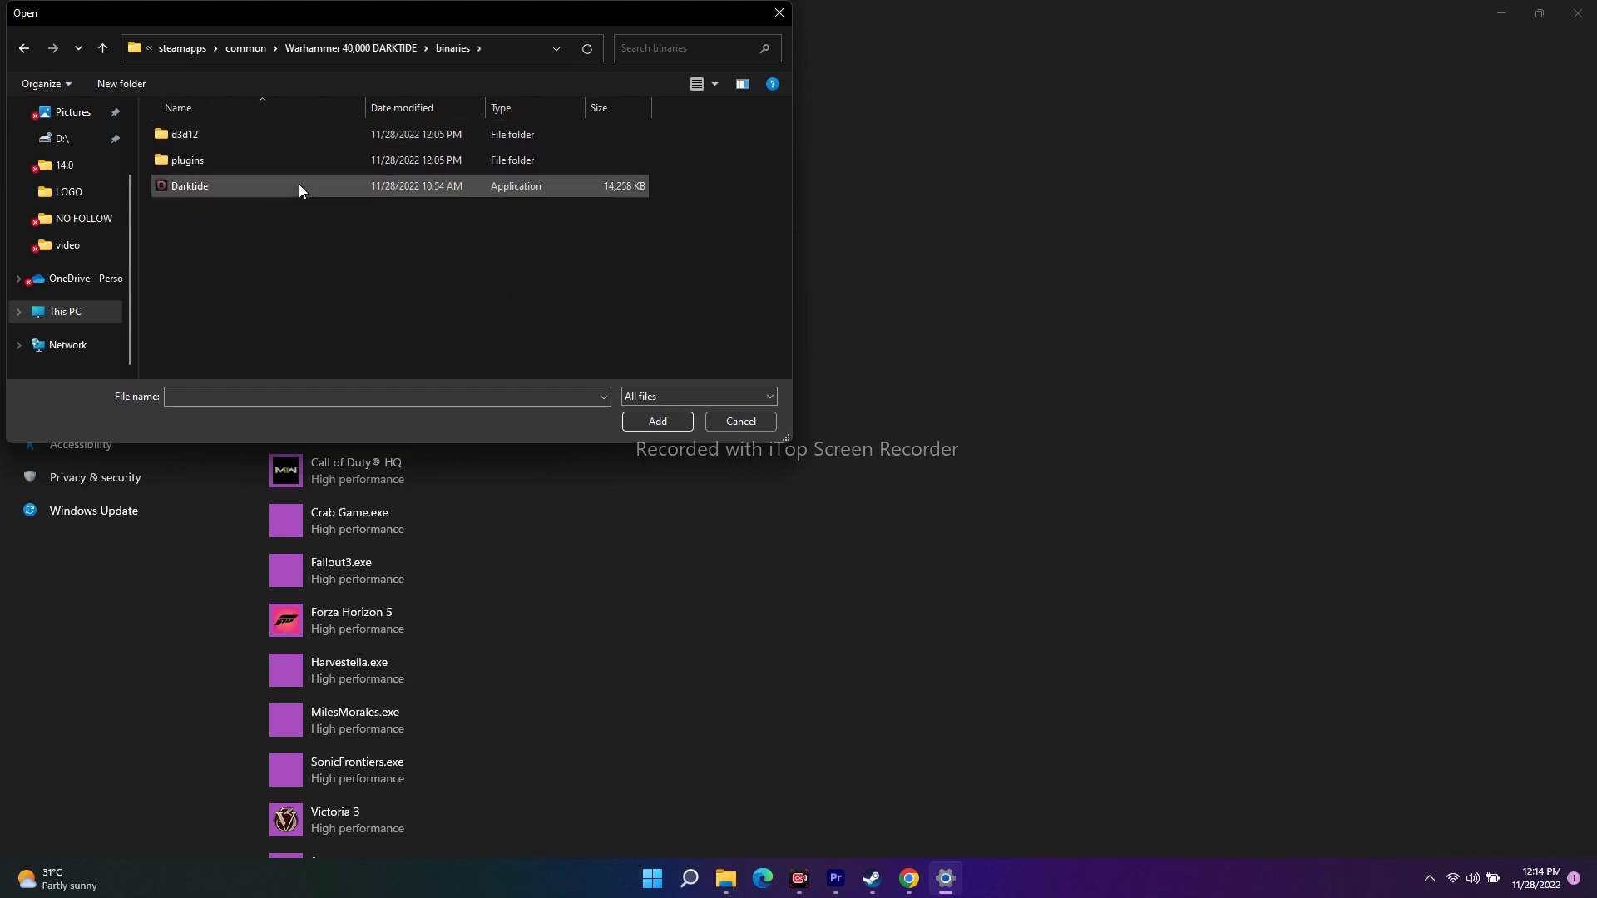
click(200, 188)
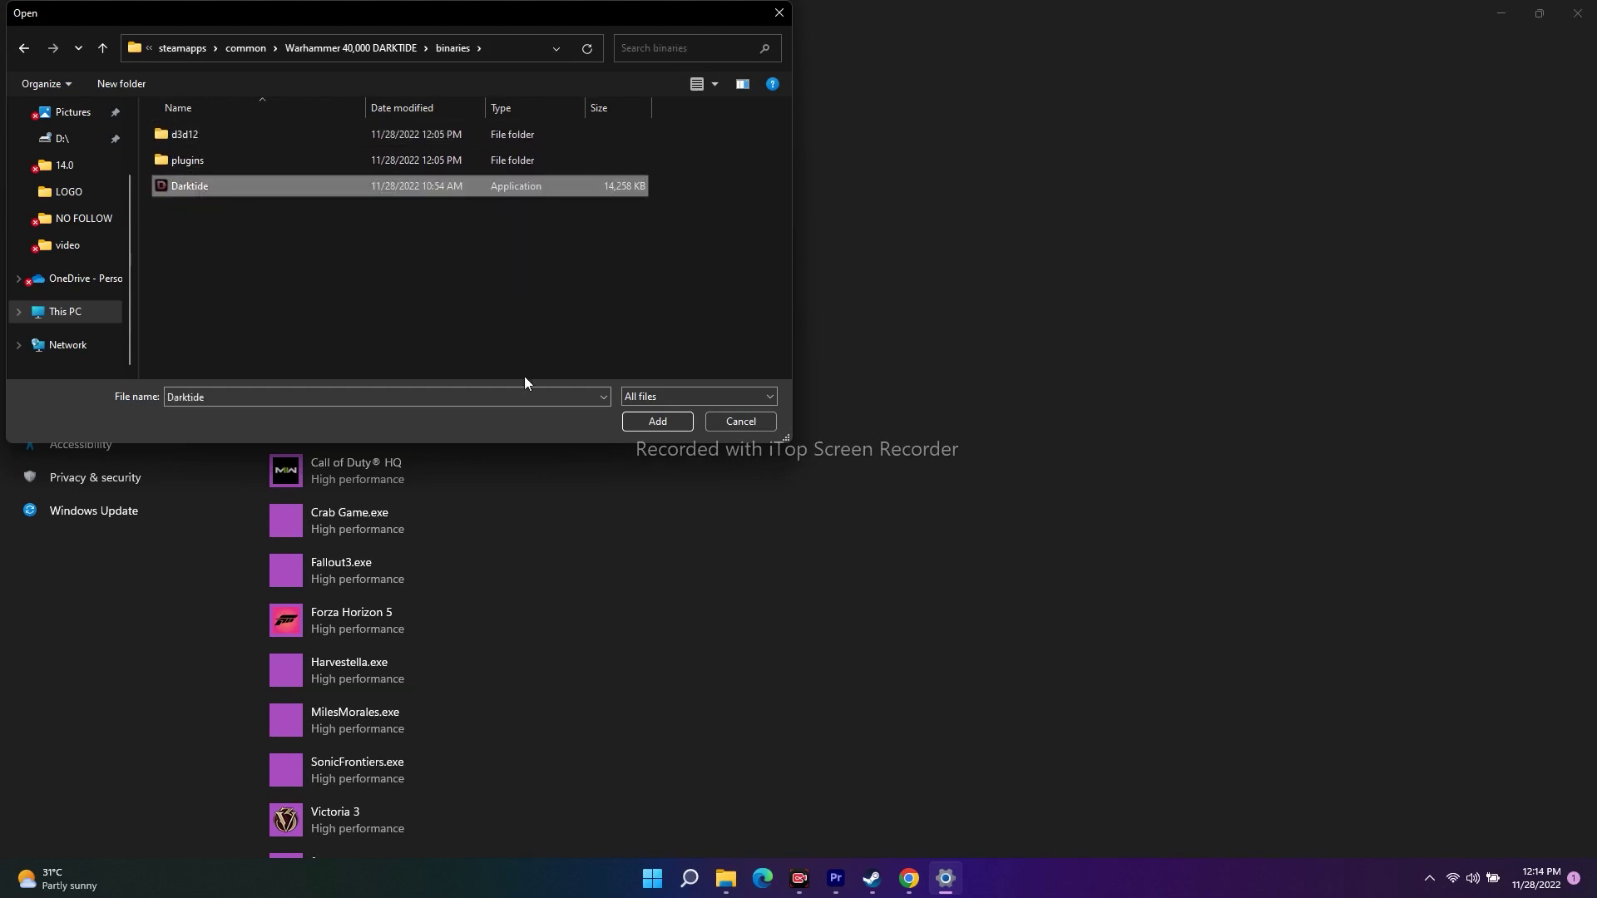
click(657, 421)
Step: Set Darktide's graphics preference to High performance, save it, and close the Settings window
scroll(578, 403, down, 3)
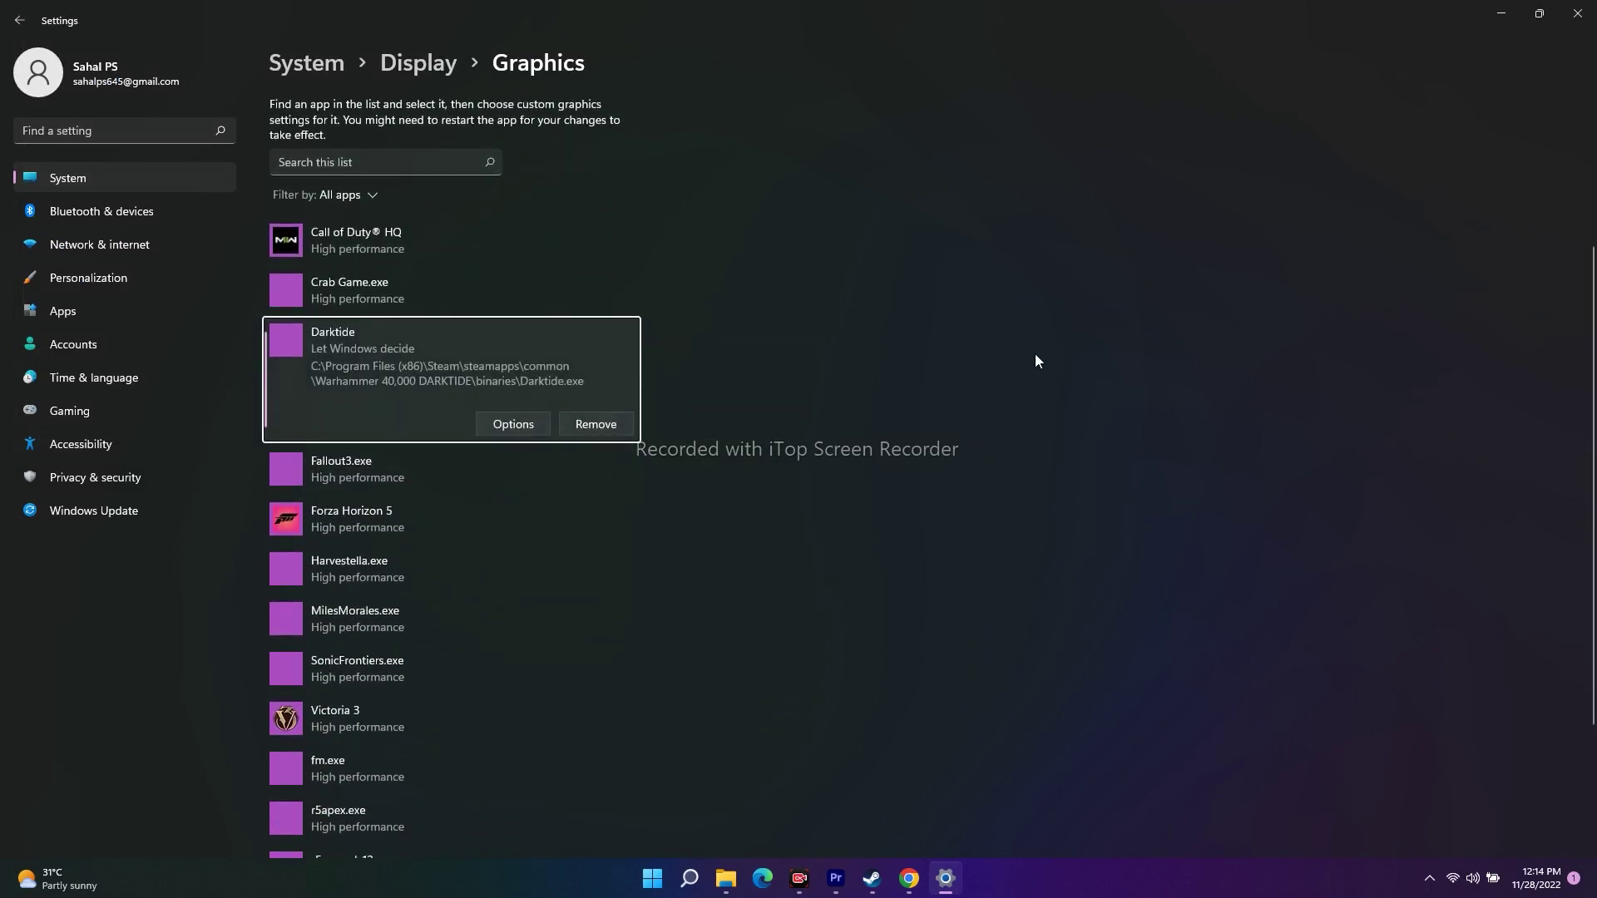
click(512, 425)
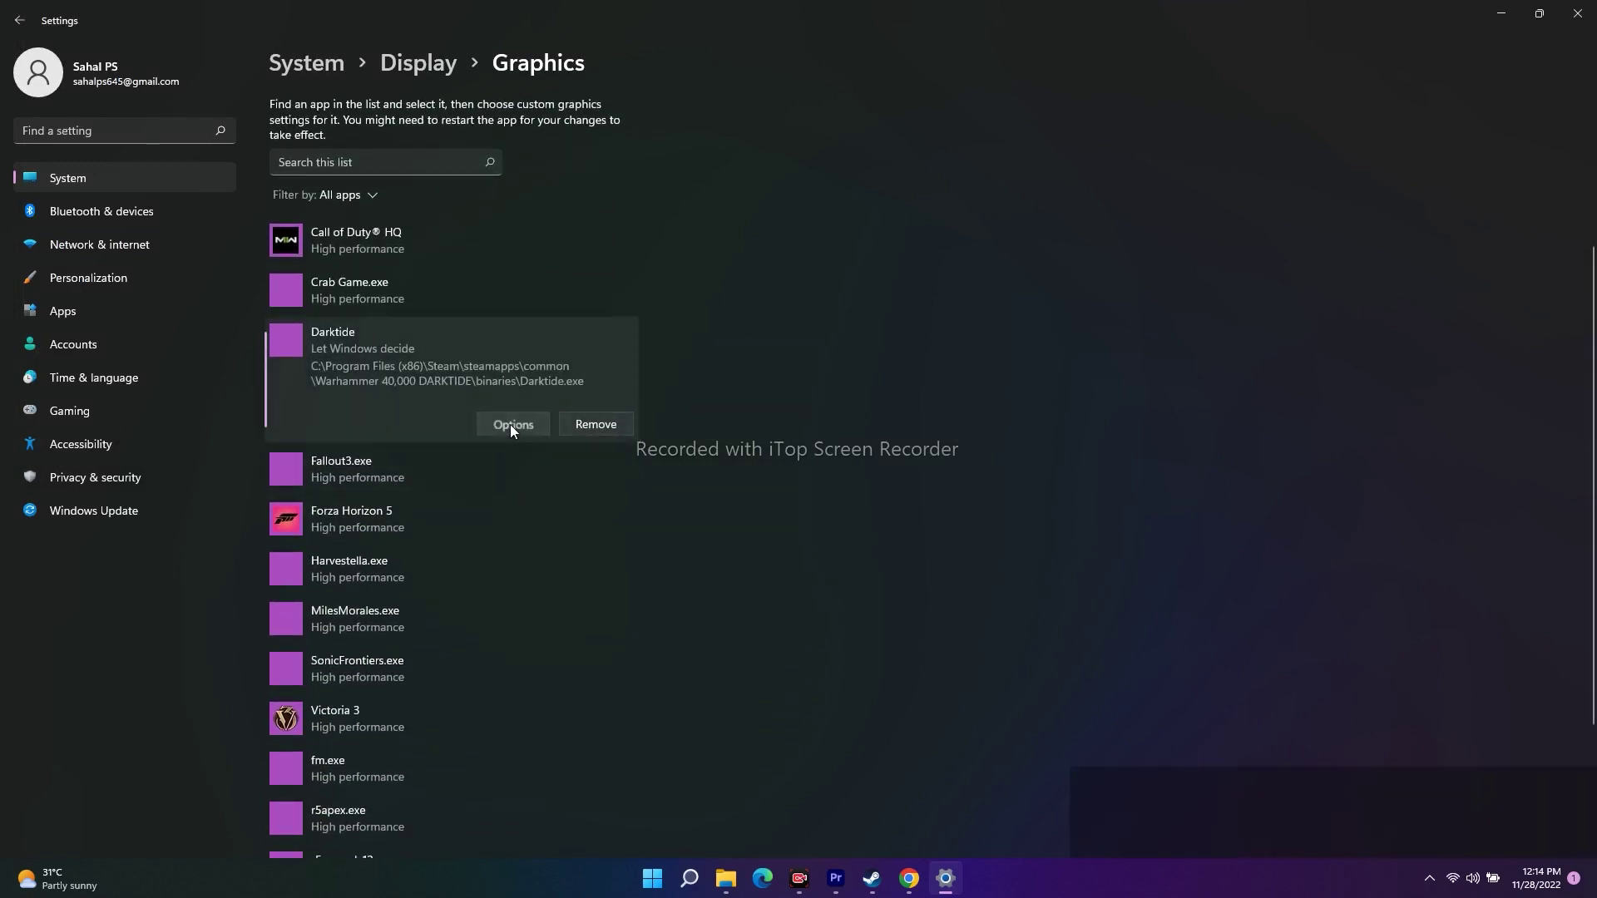
click(657, 446)
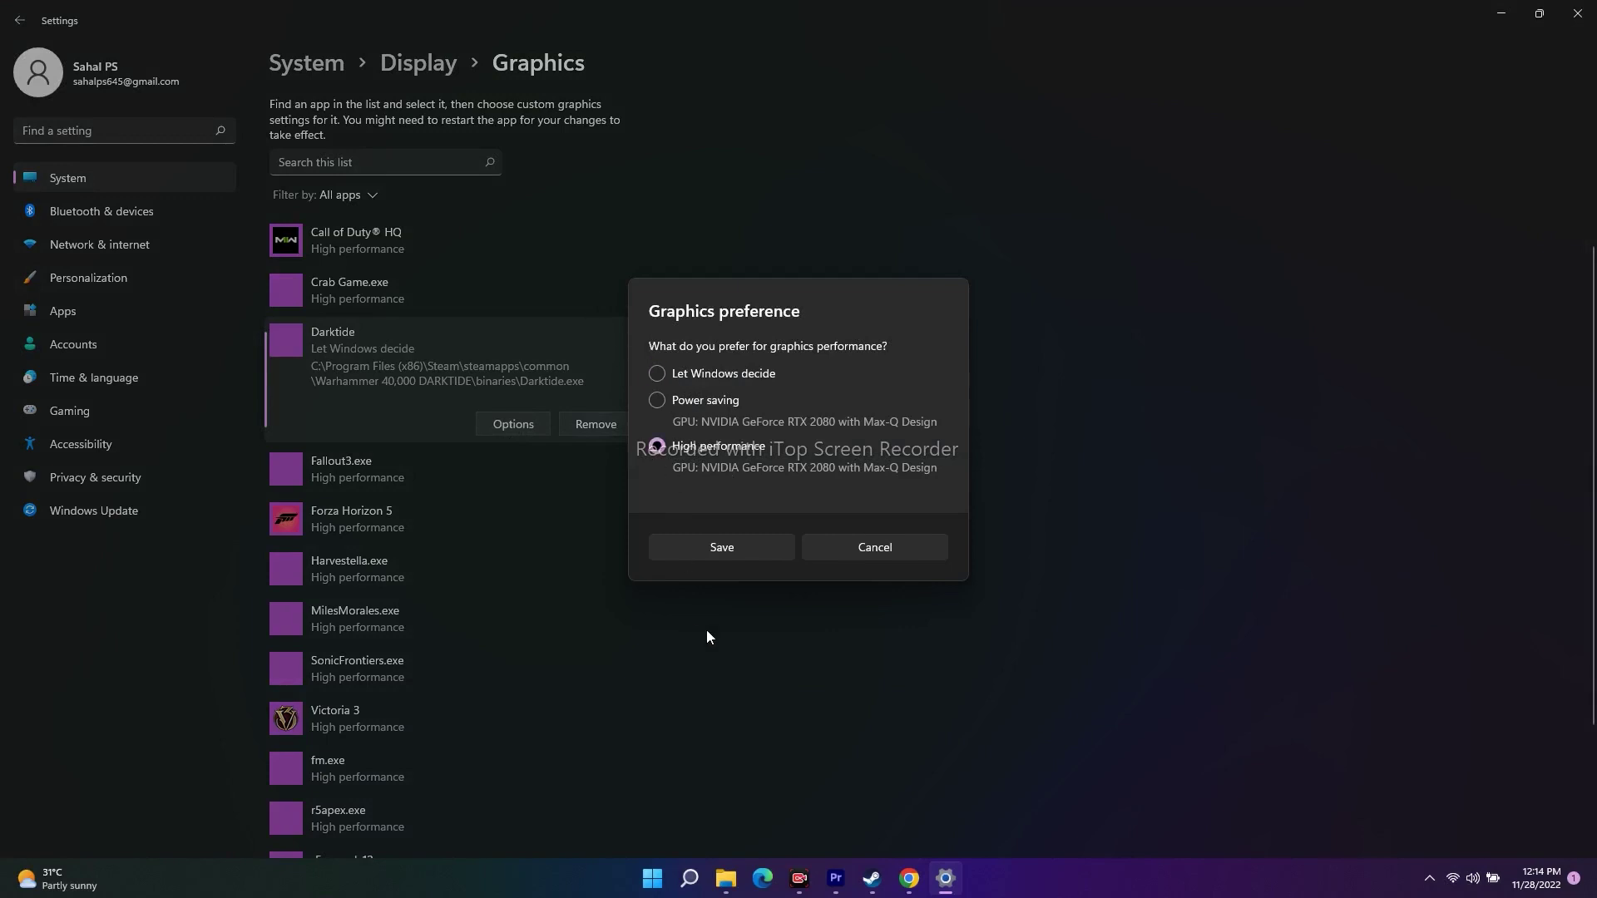
click(717, 547)
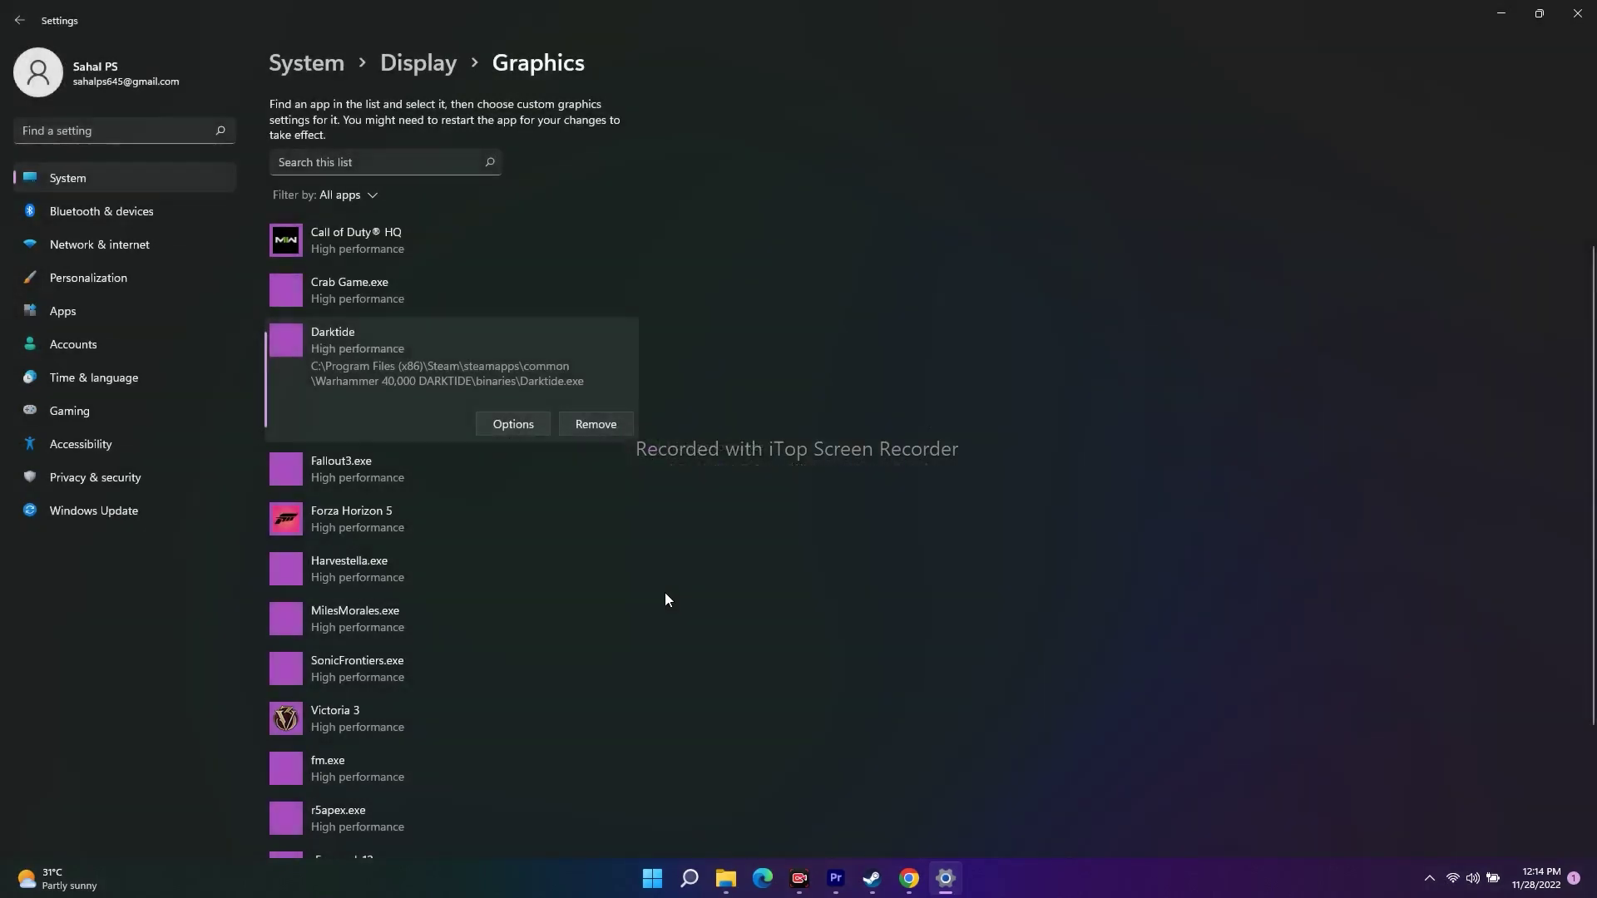
click(494, 432)
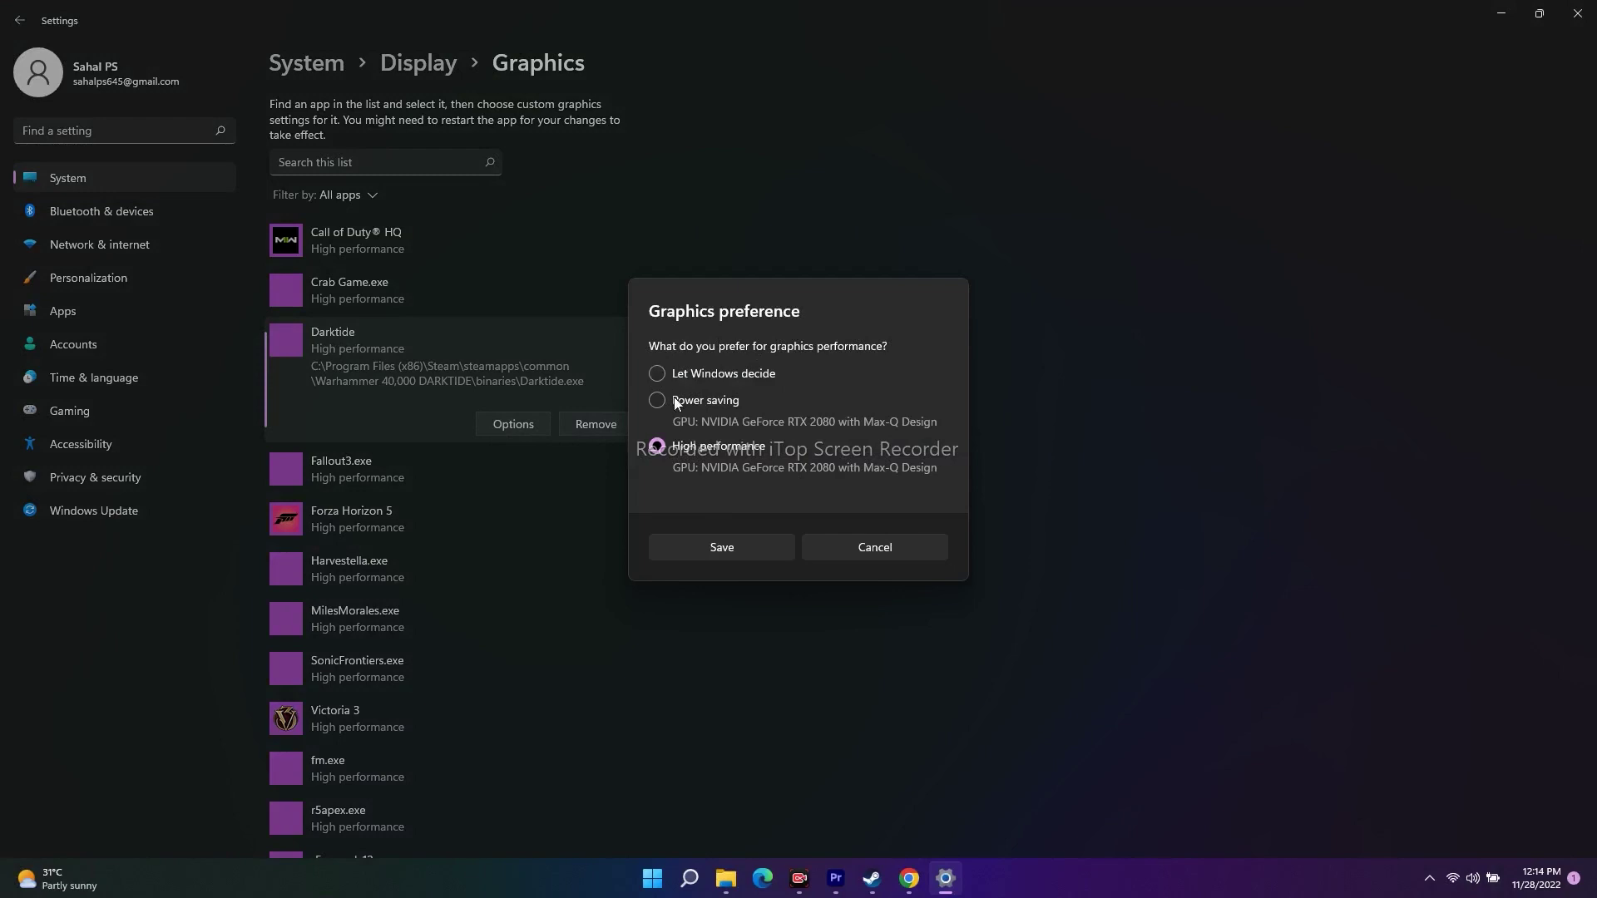
click(721, 551)
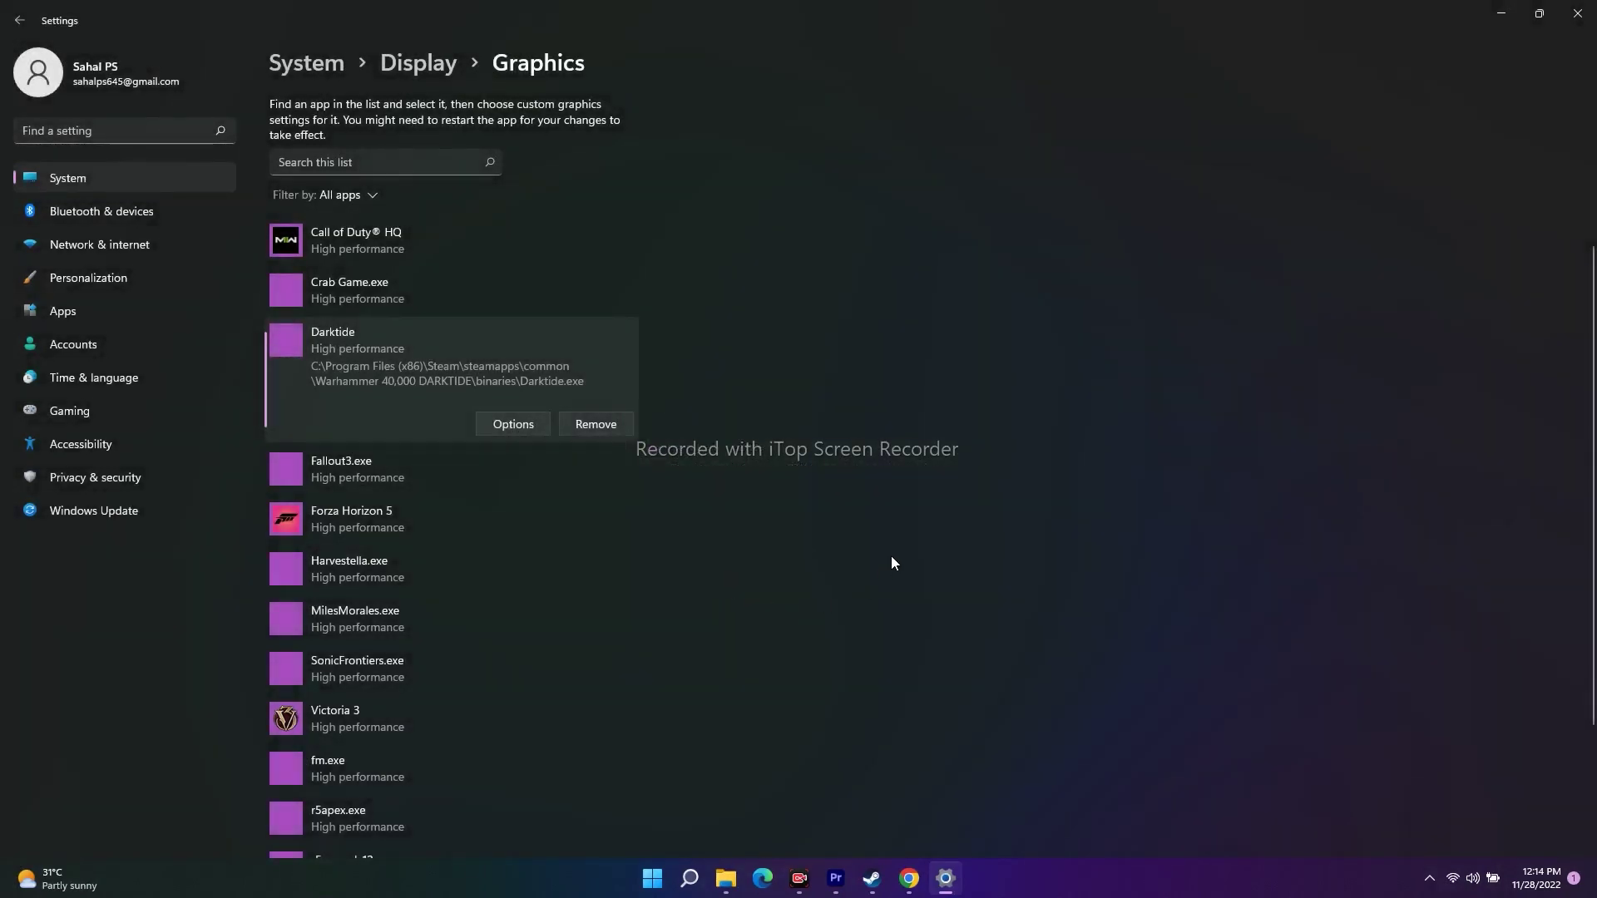
click(1577, 13)
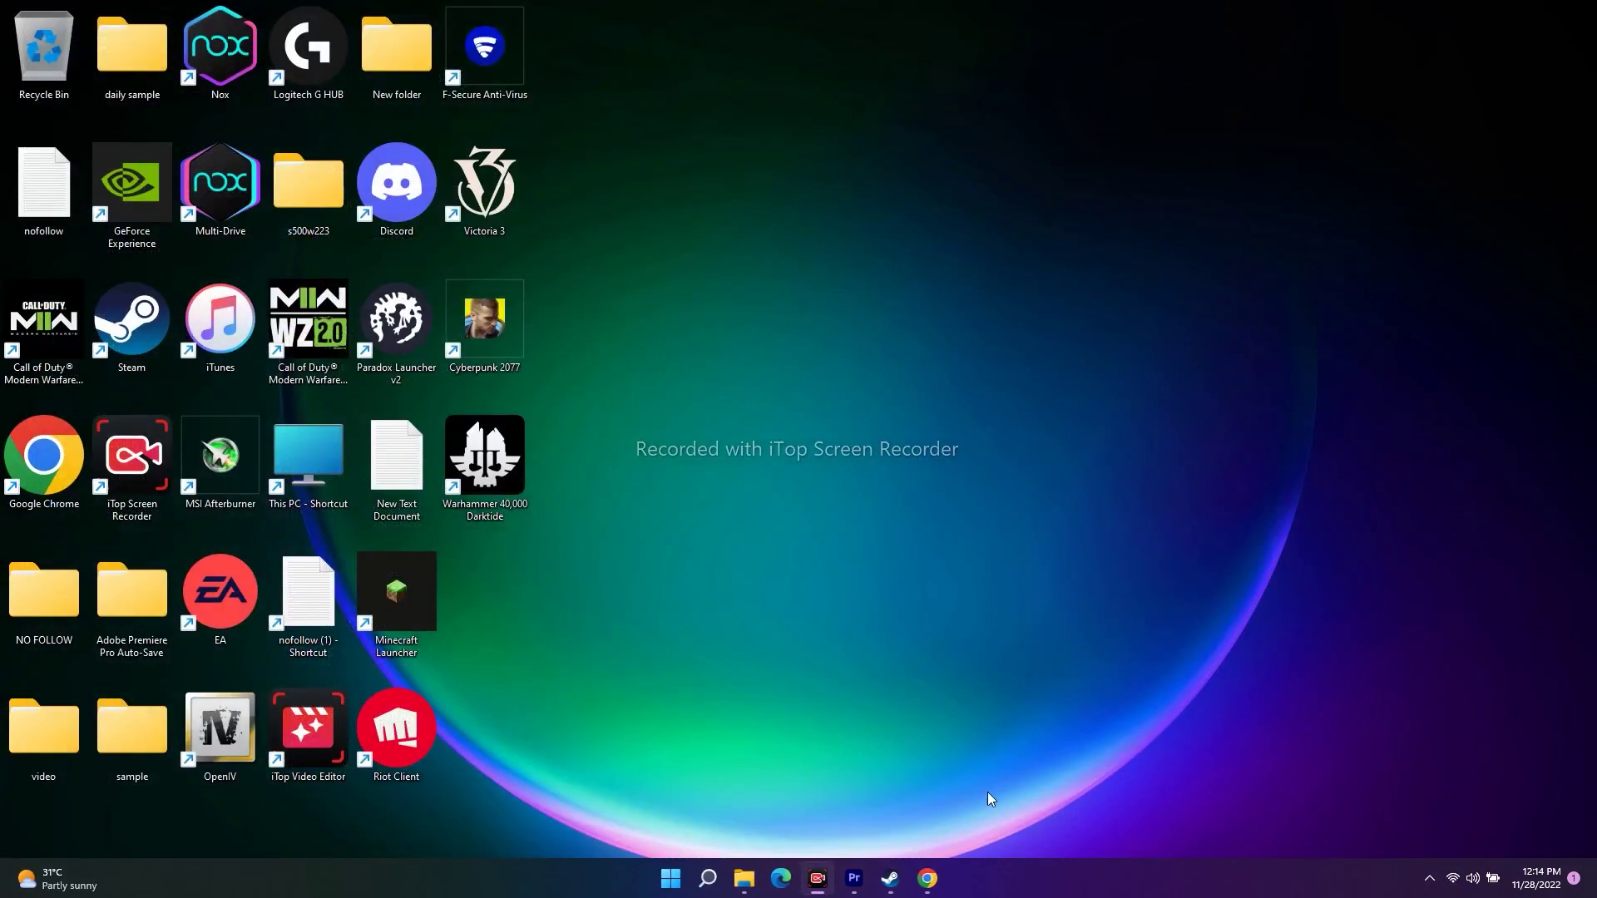
Step: Switch to Steam and open Warhammer 40,000: Darktide's local files folder from its properties, maximizing the folder window
click(929, 891)
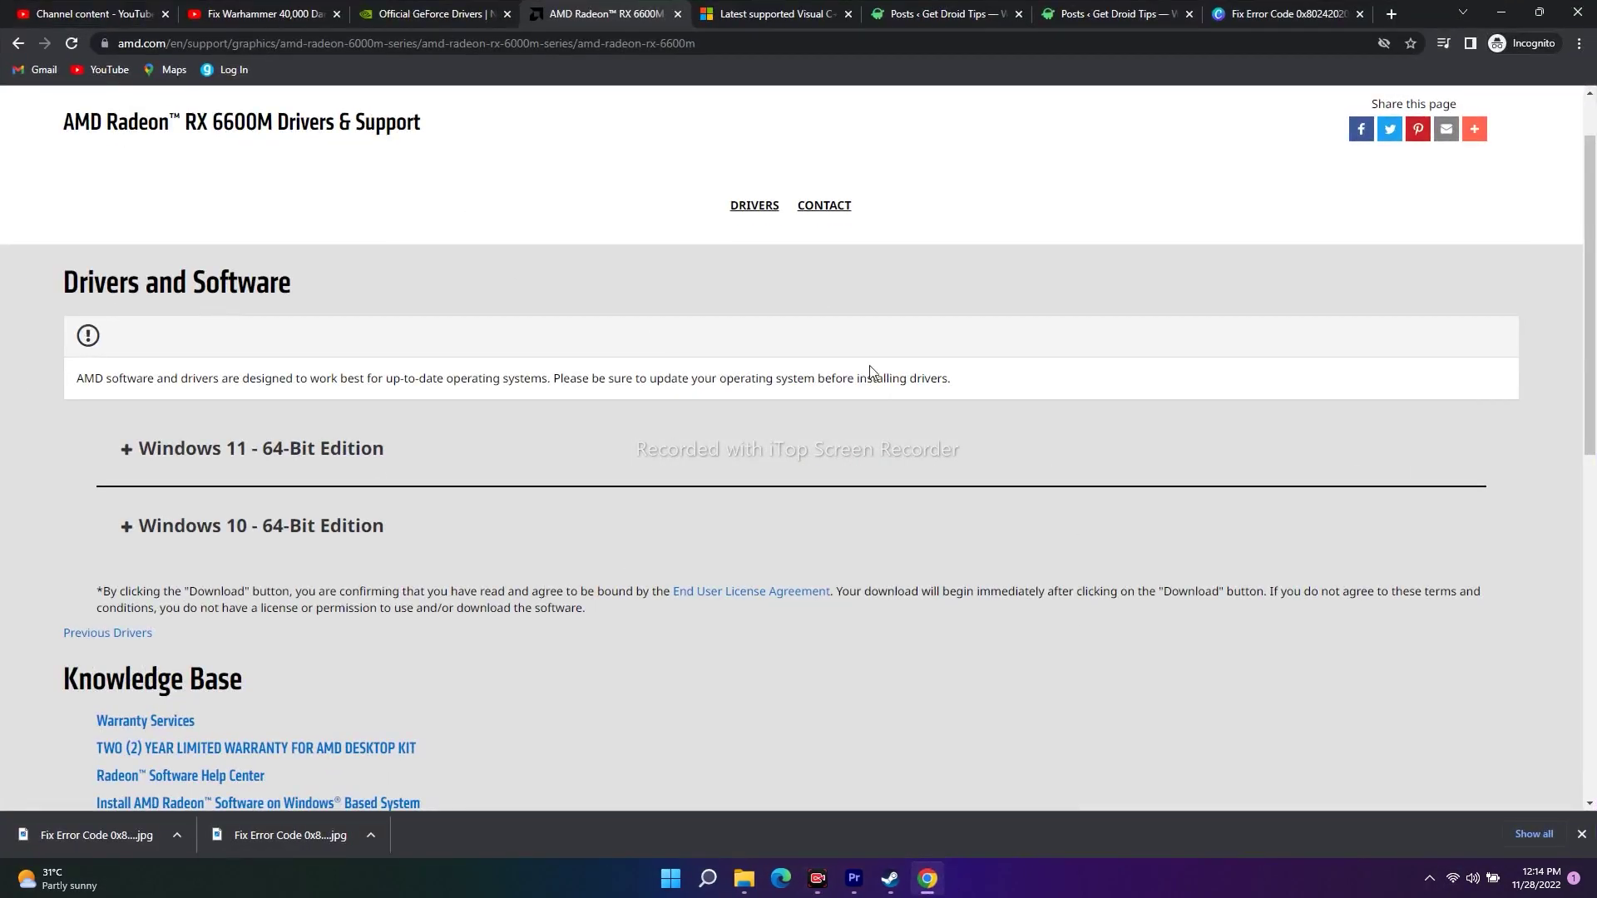
click(889, 879)
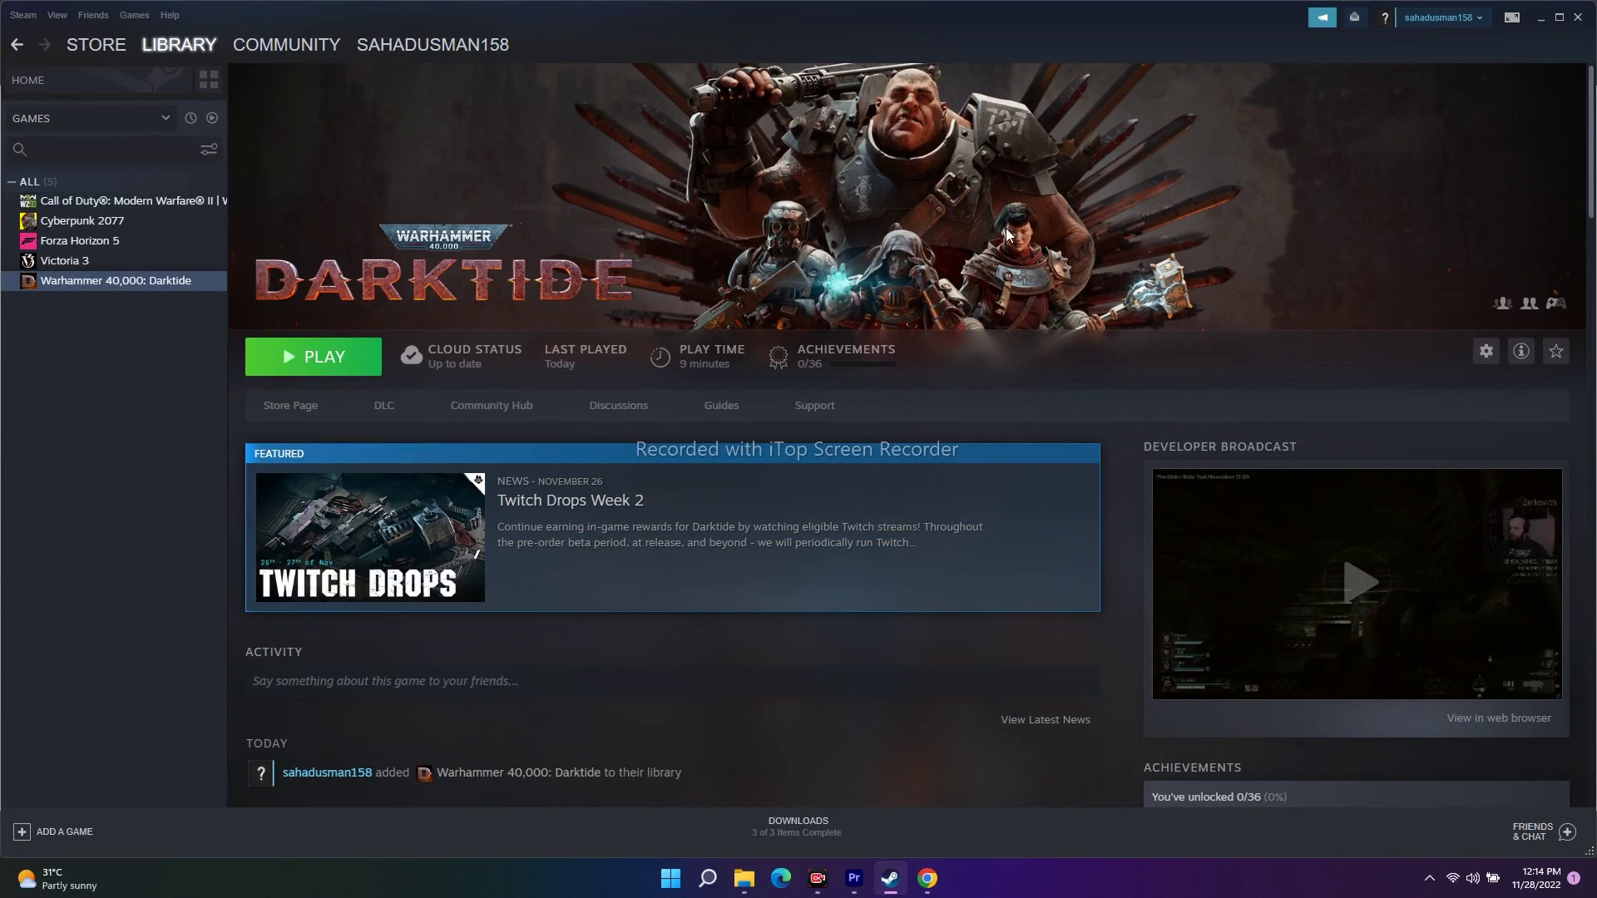
right_click(141, 283)
click(151, 386)
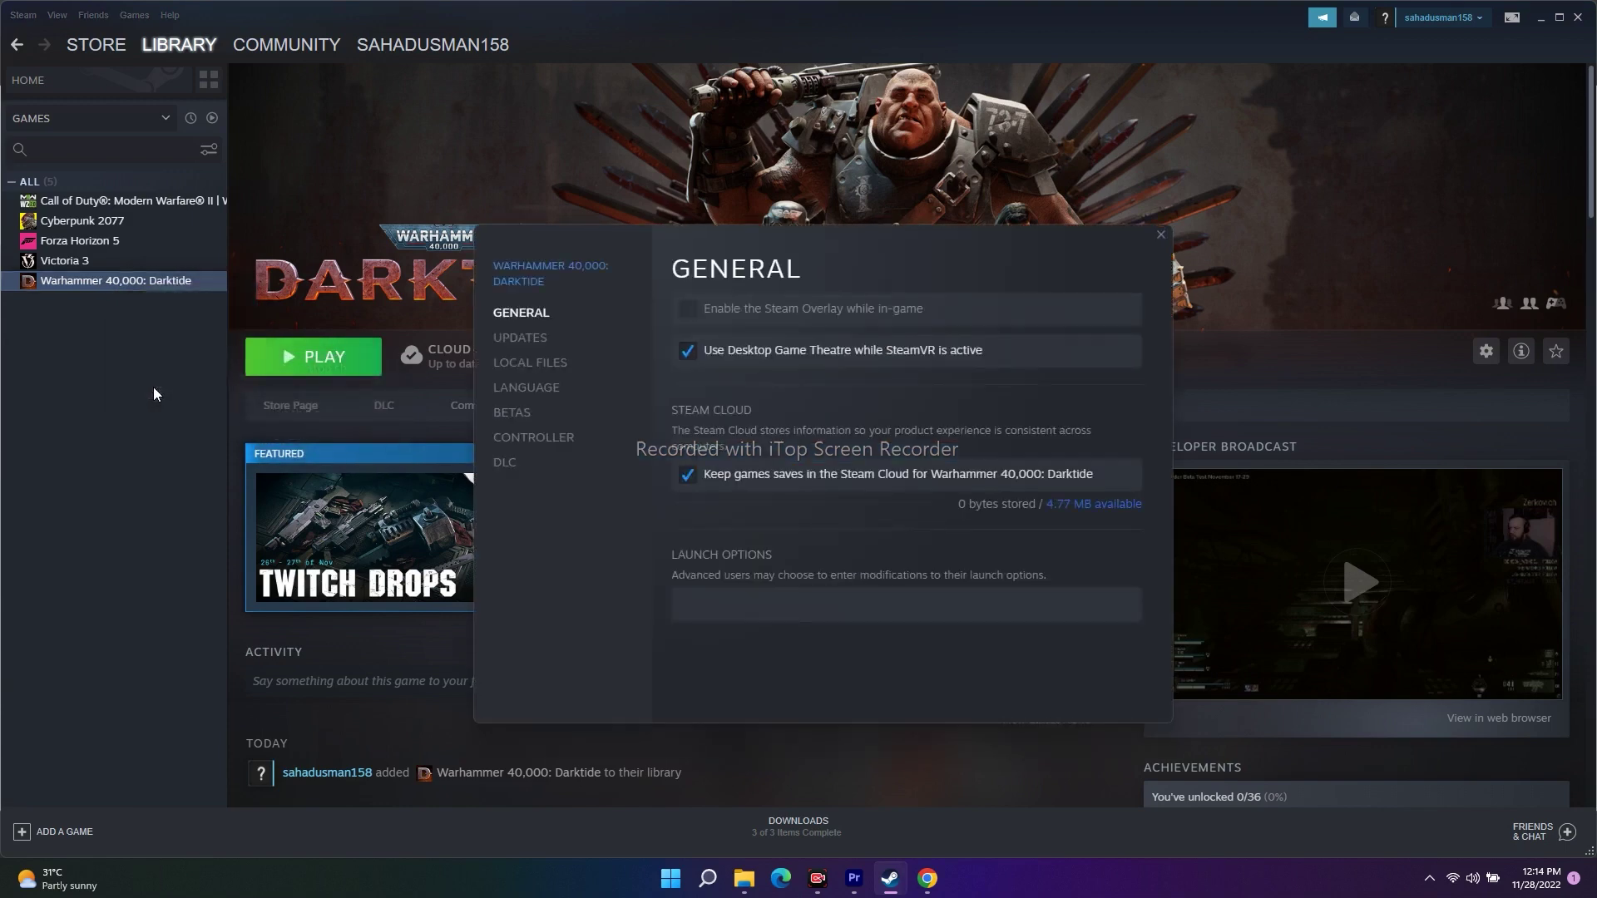
click(534, 365)
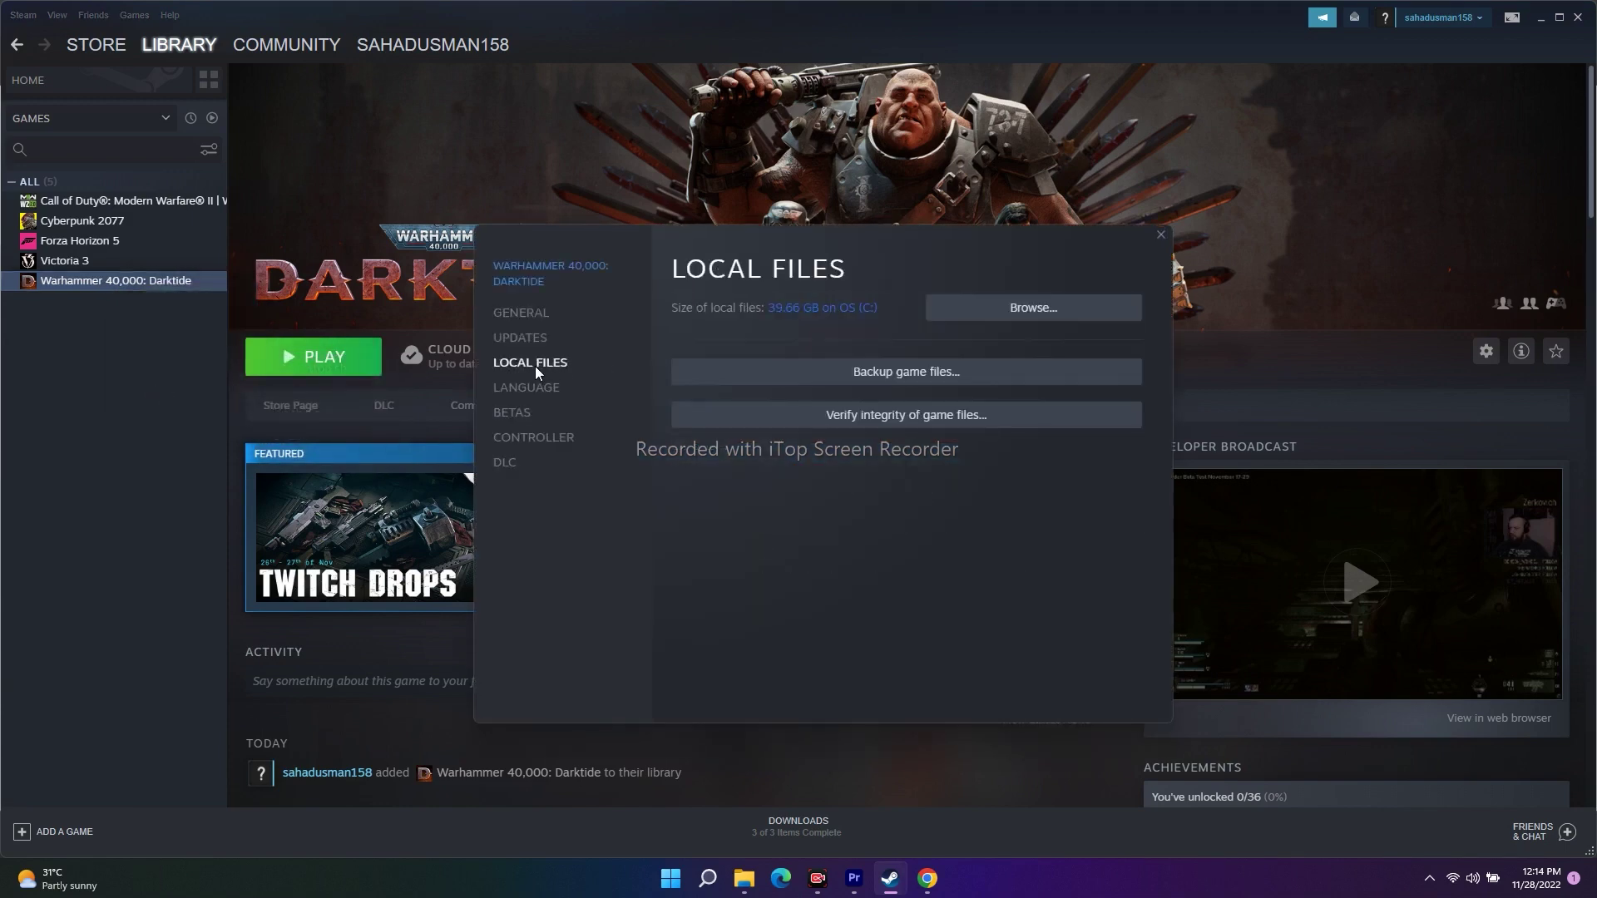
click(1052, 317)
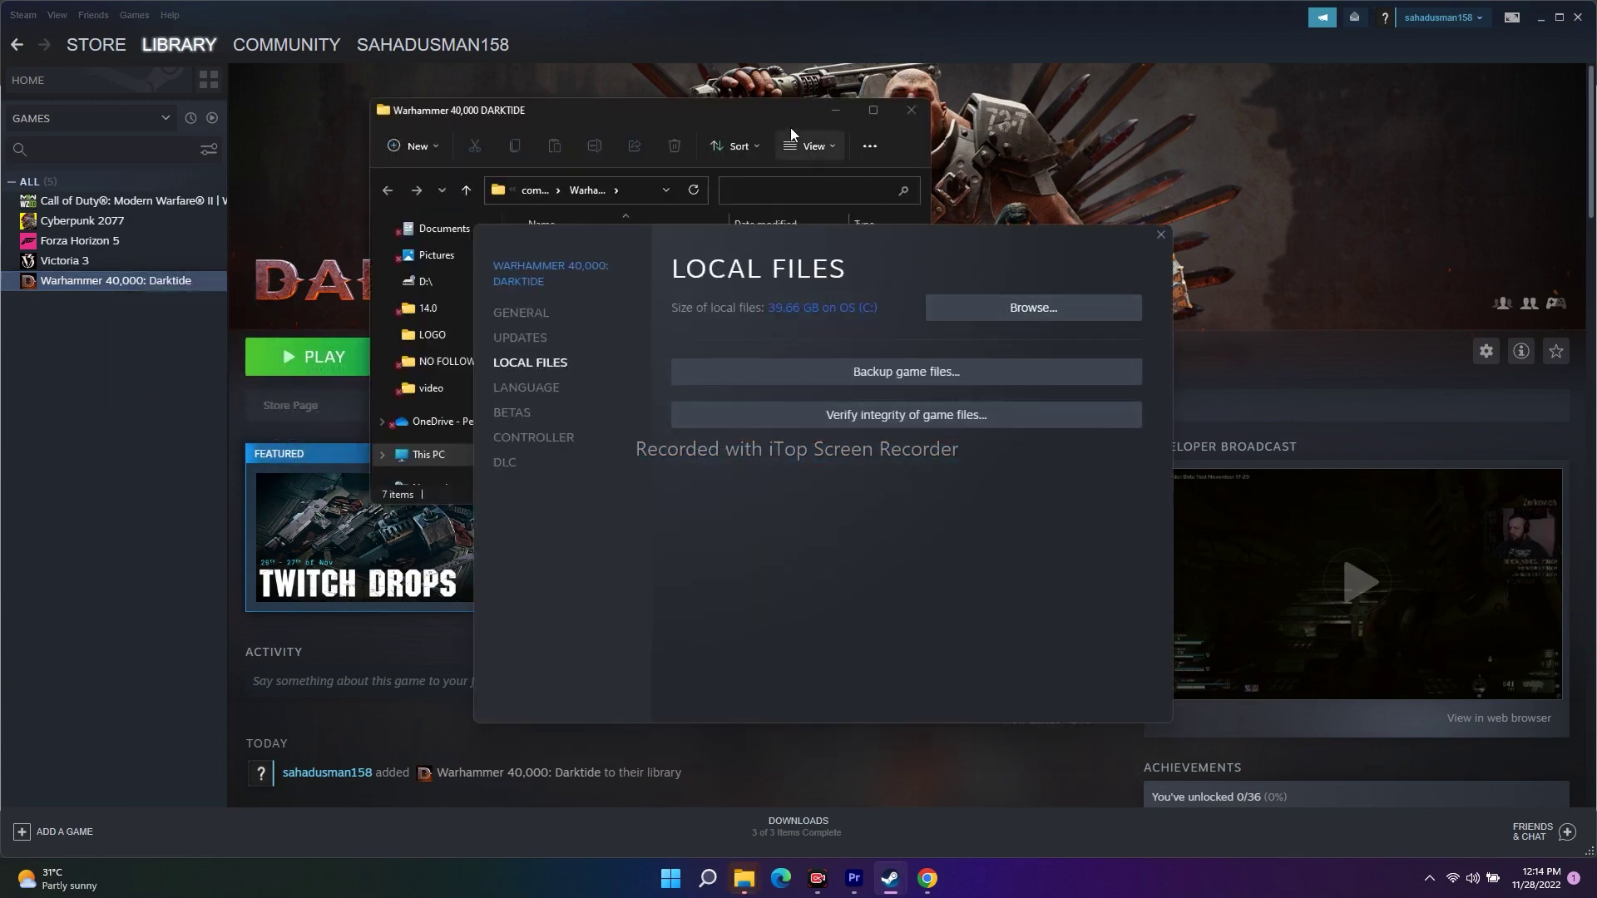
click(873, 110)
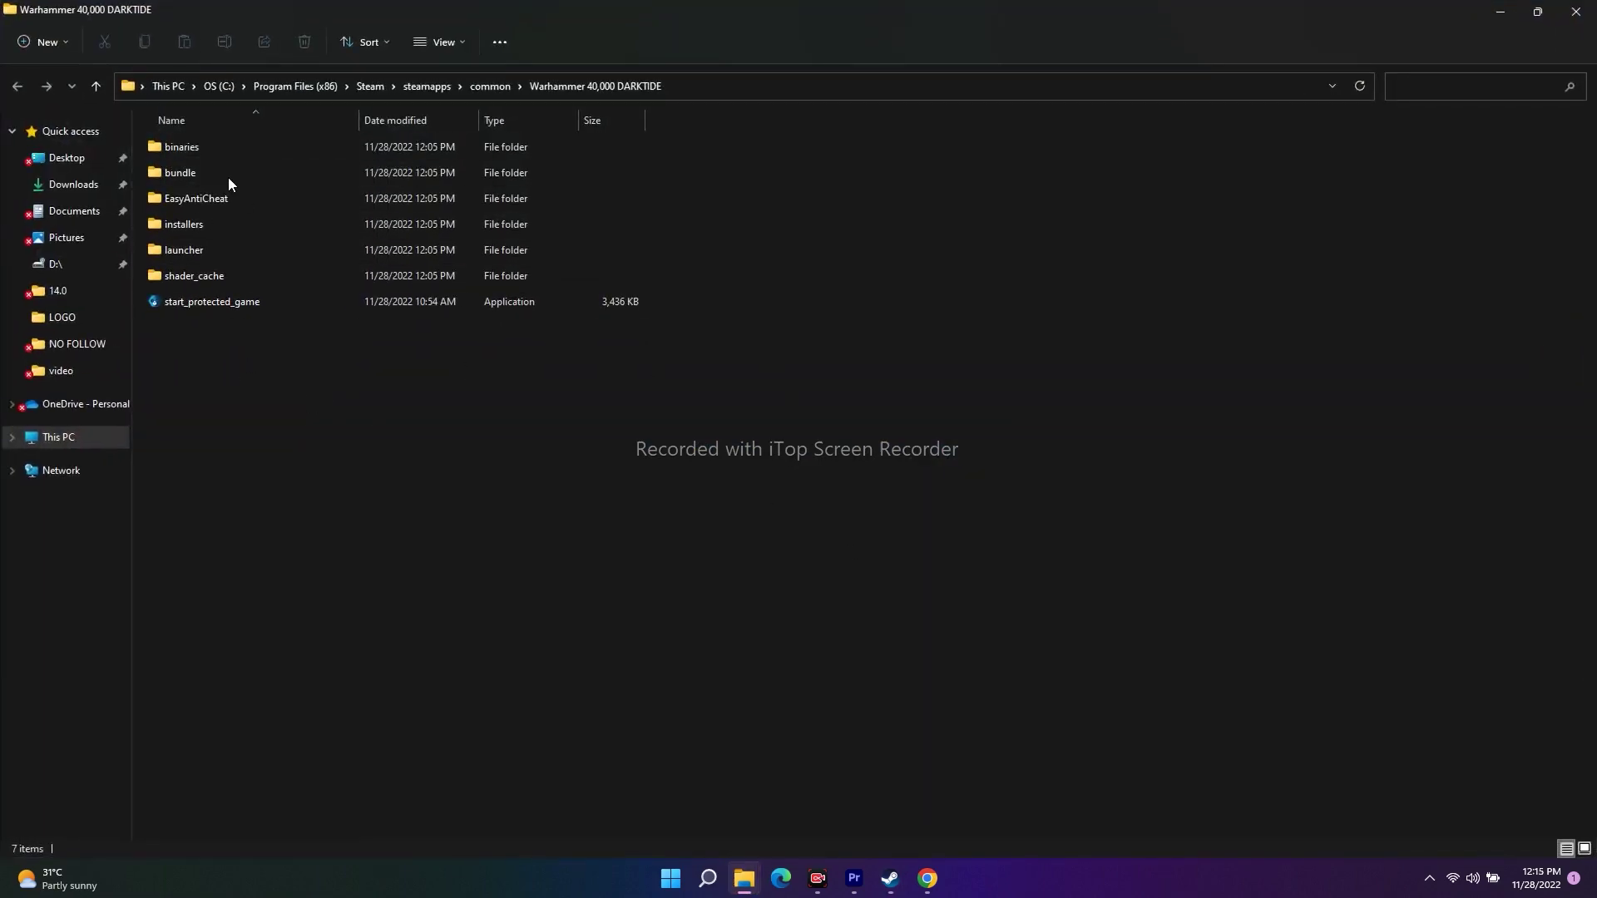
Step: Open the compatibility properties of the Darktide application in the game's binaries folder
click(186, 145)
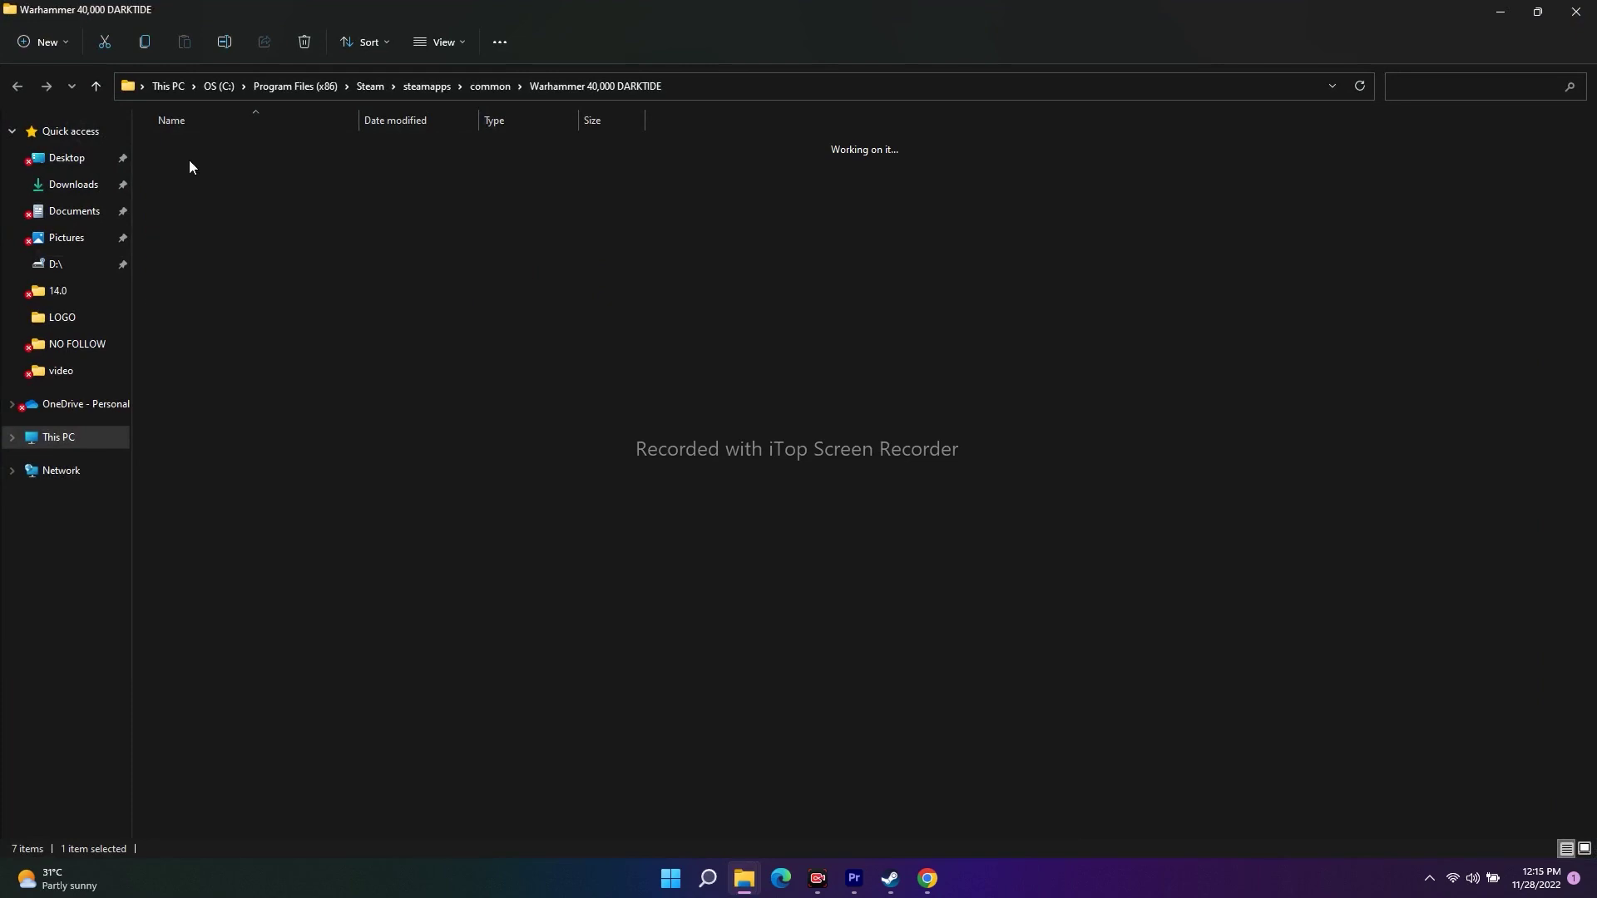
double_click(187, 143)
click(176, 247)
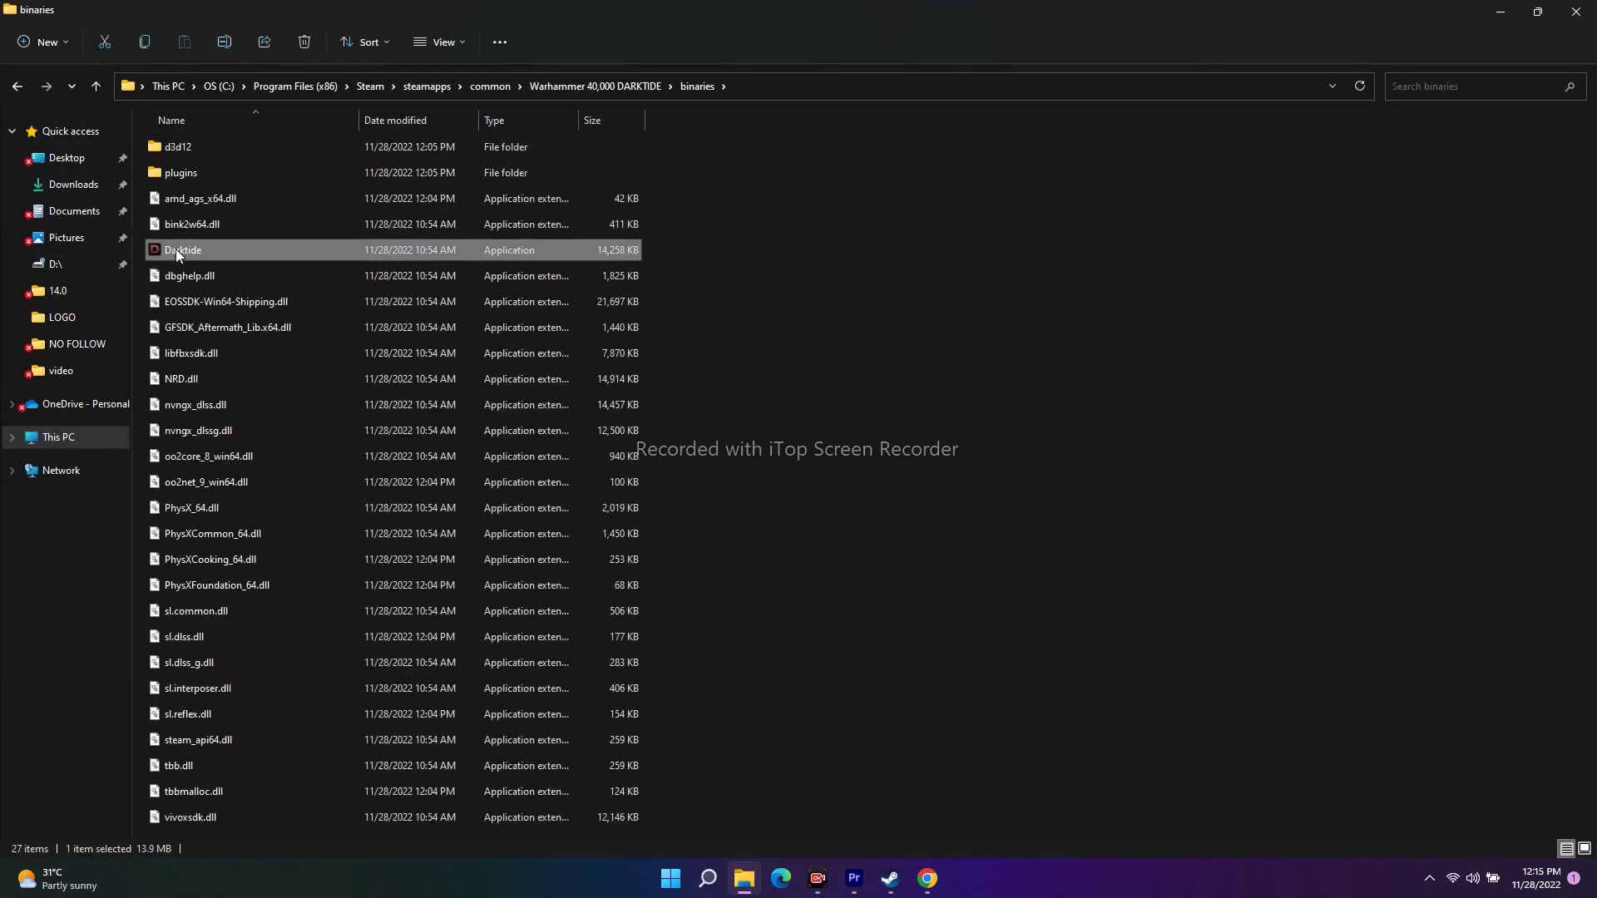
right_click(296, 253)
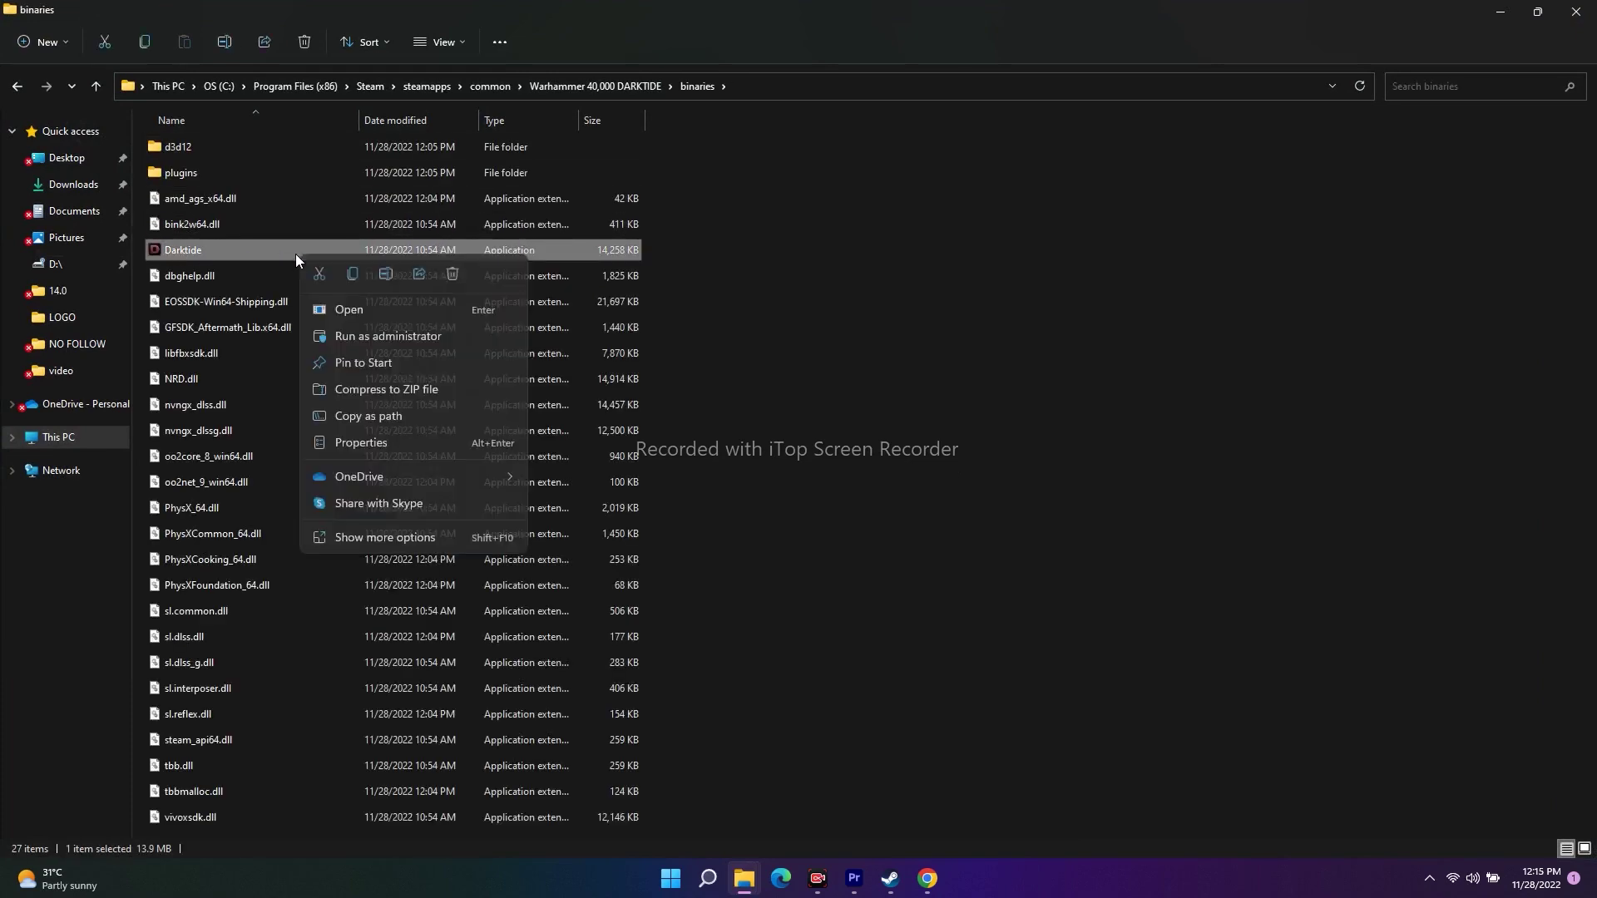
click(351, 537)
click(412, 524)
drag(387, 263, 831, 155)
click(822, 185)
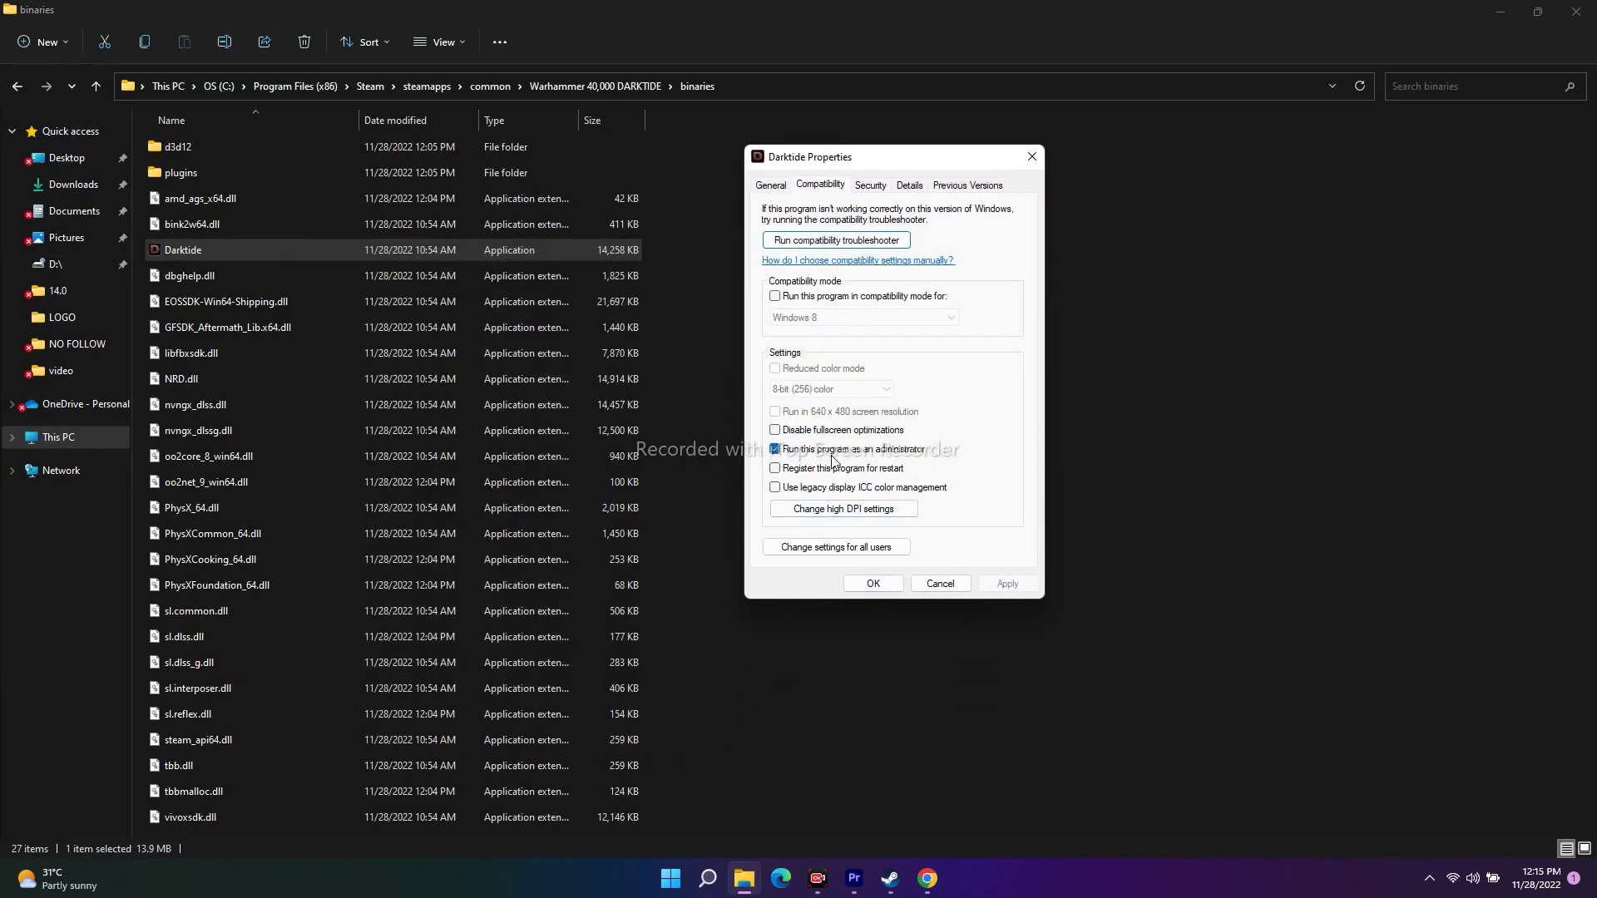
Step: Enable running Darktide as an administrator, apply the setting, and close its properties
click(776, 450)
click(776, 451)
click(1006, 583)
click(873, 583)
click(851, 555)
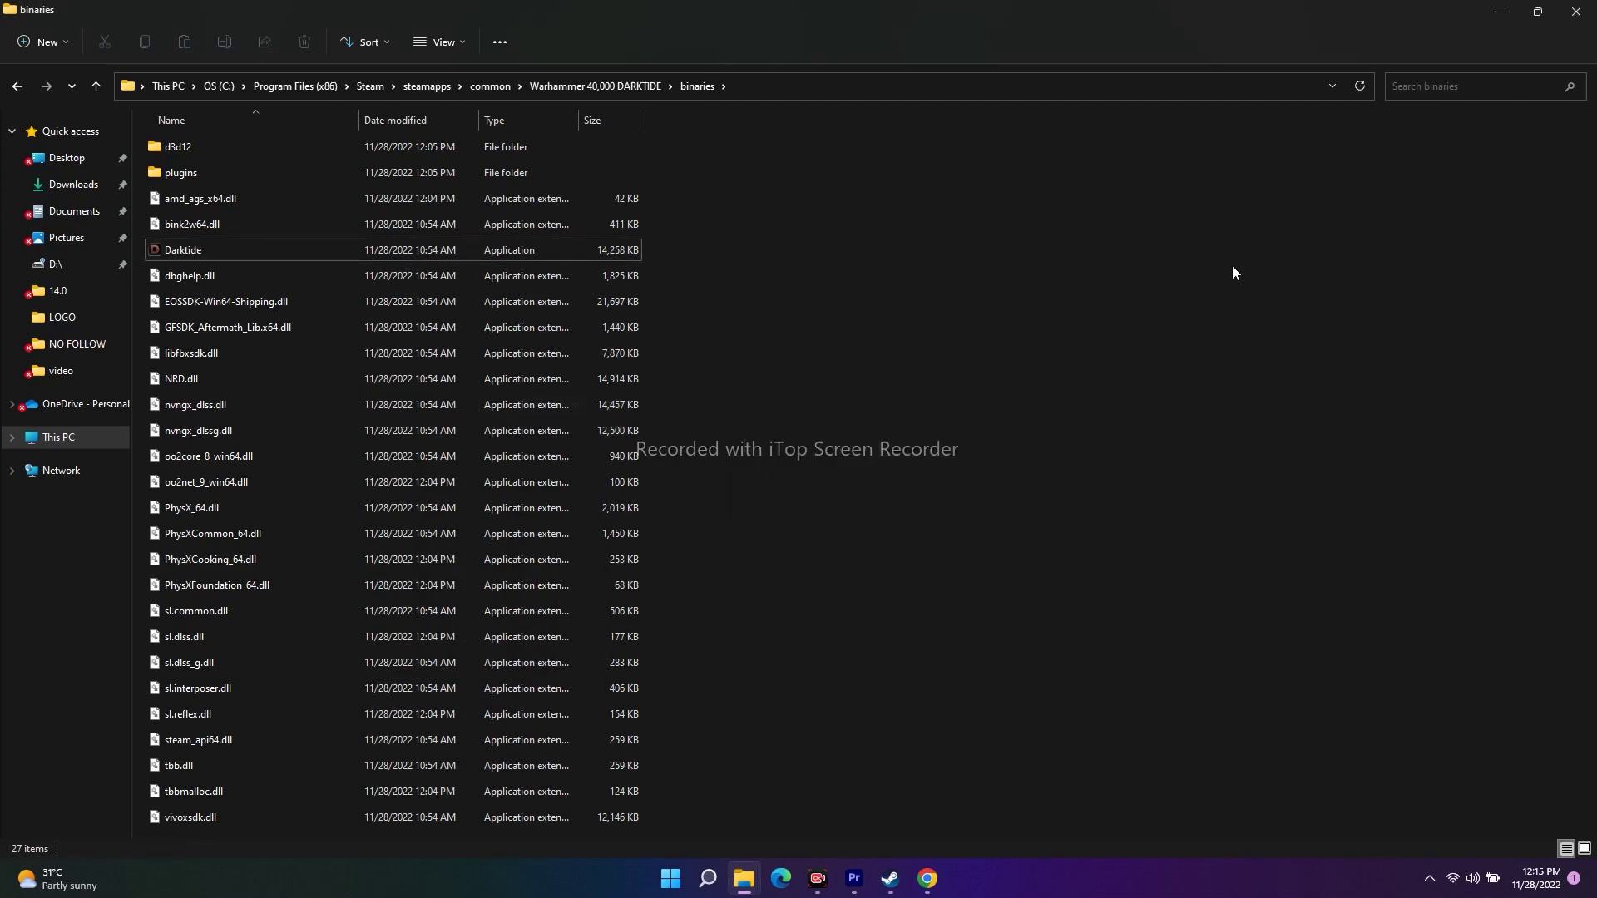
Step: Close the binaries folder and the game's Steam properties, and minimize Steam
click(1577, 12)
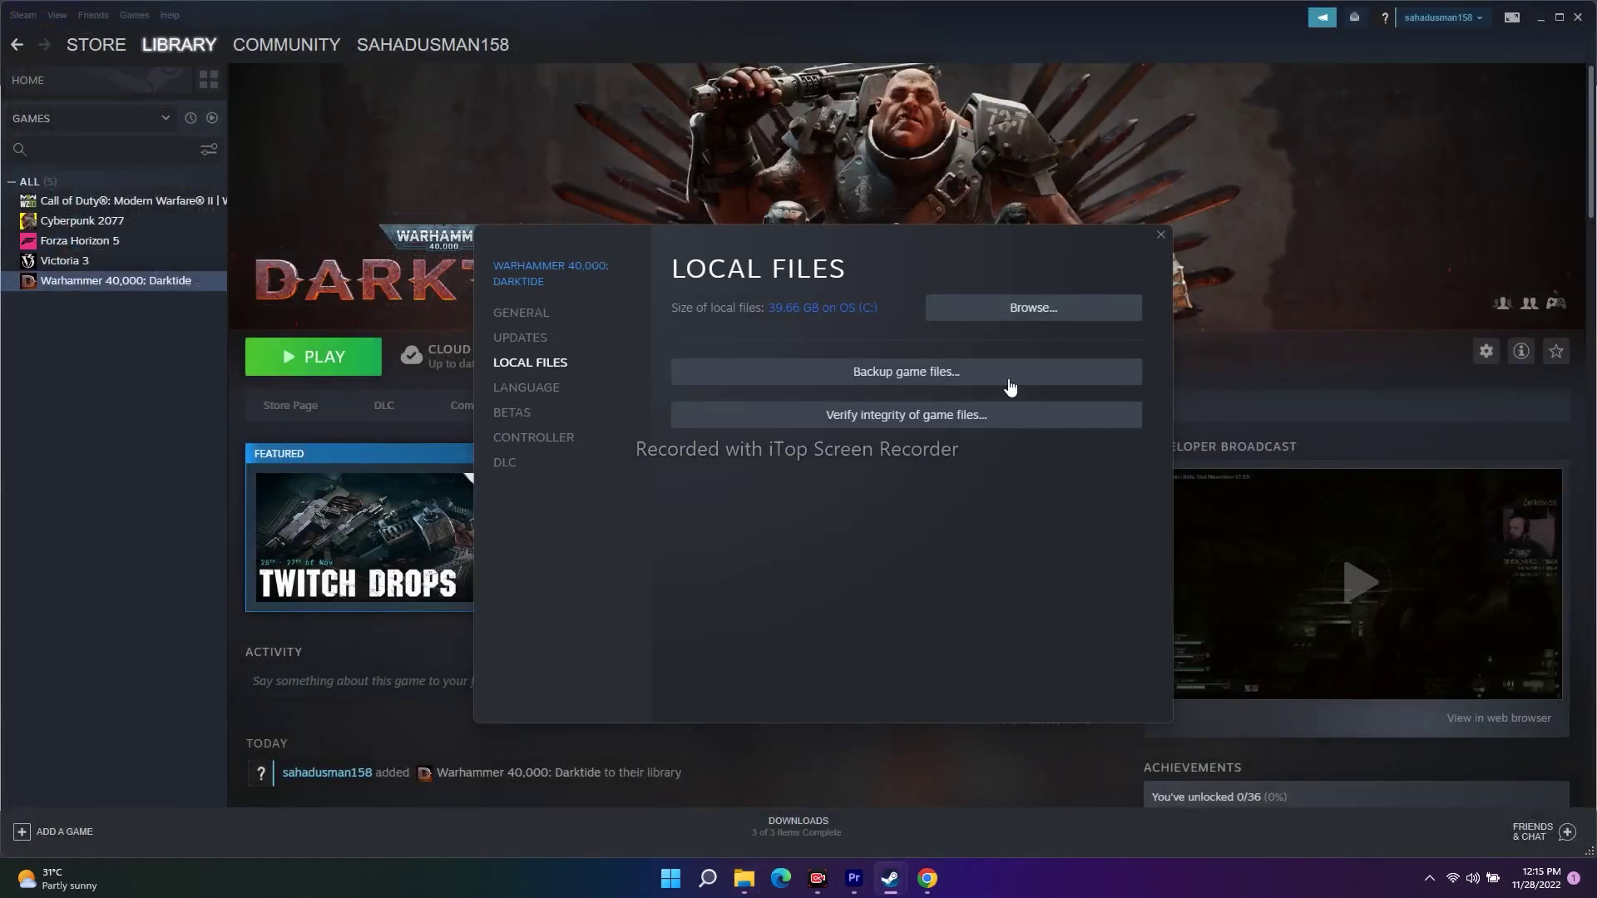
click(1160, 238)
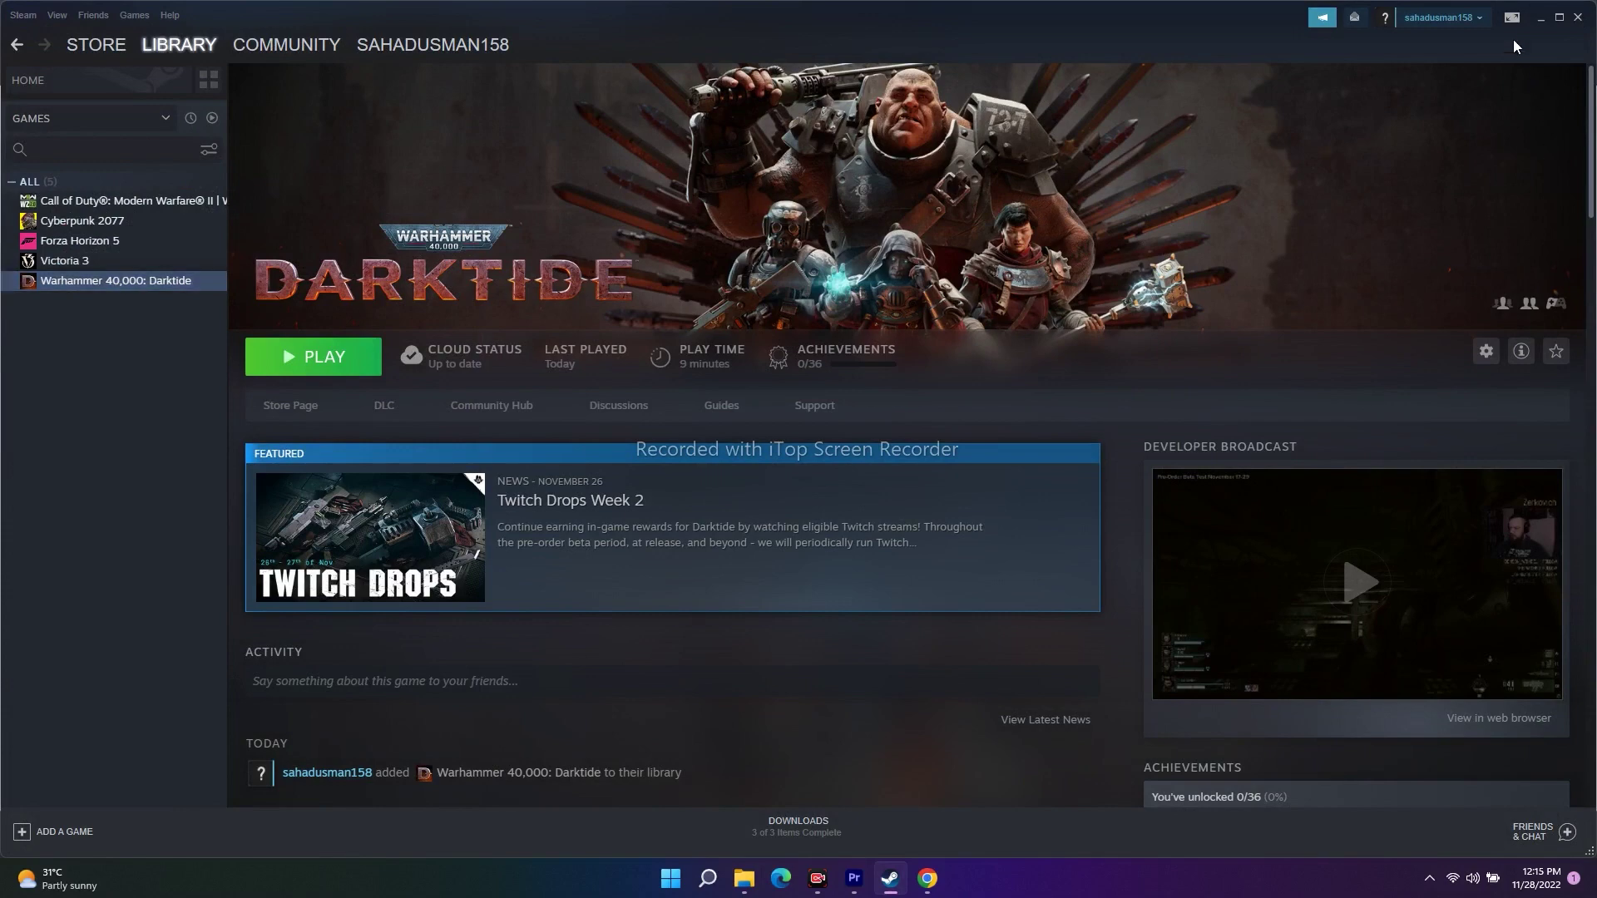
click(1538, 20)
Step: Switch to File Explorer, maximize it, and open the Program Files (x86)\Steam\steamapps\common folder on the C: drive
click(744, 878)
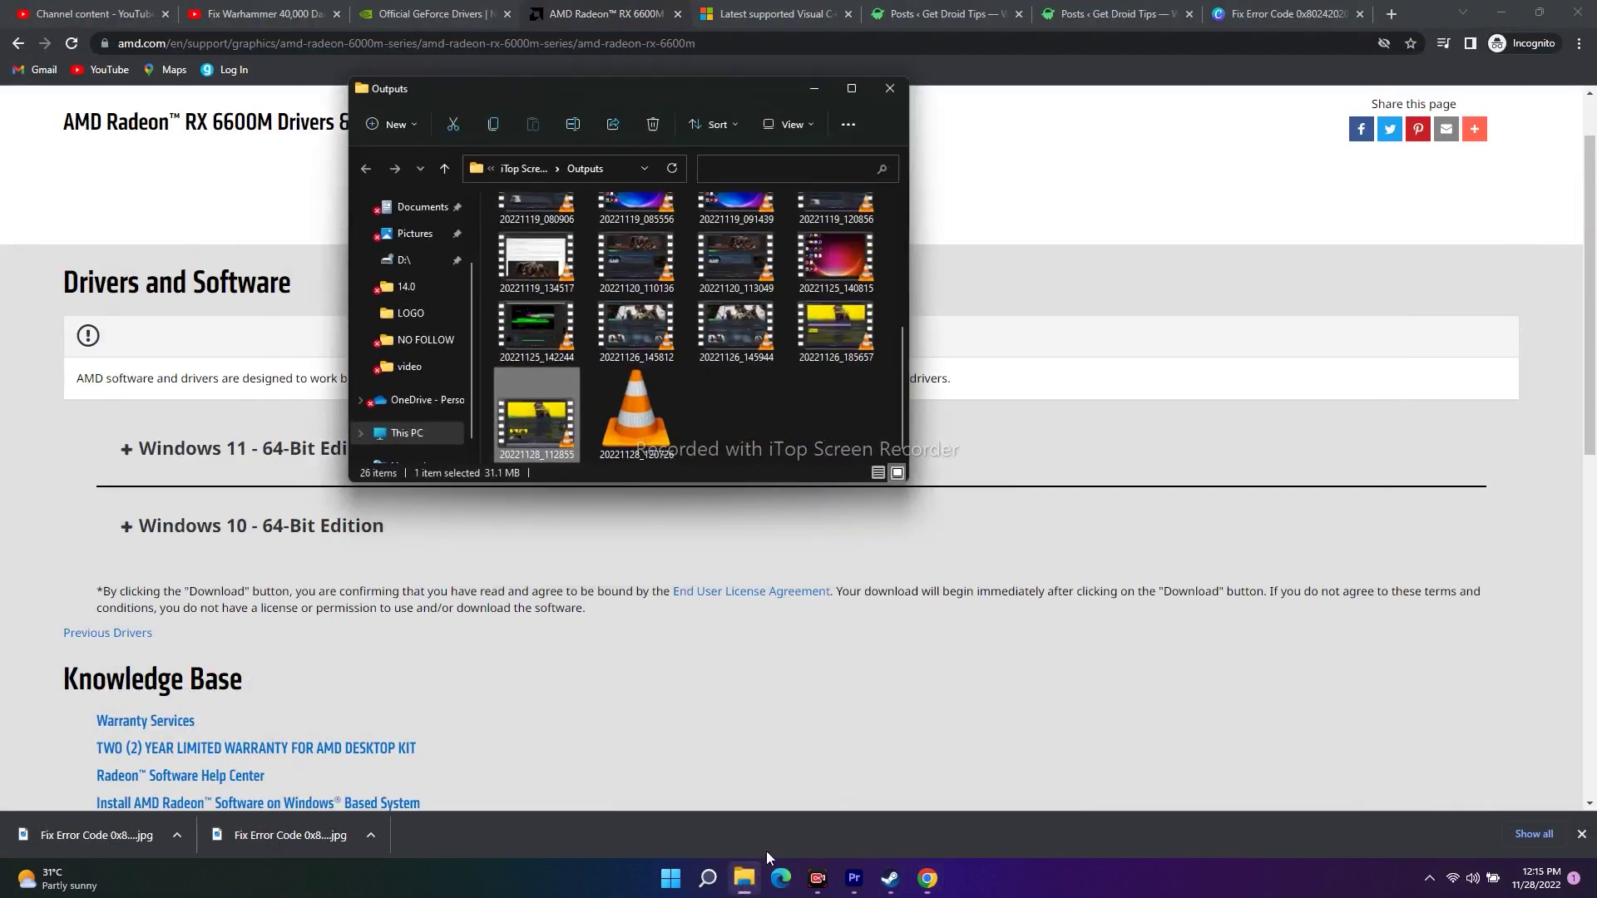
click(444, 431)
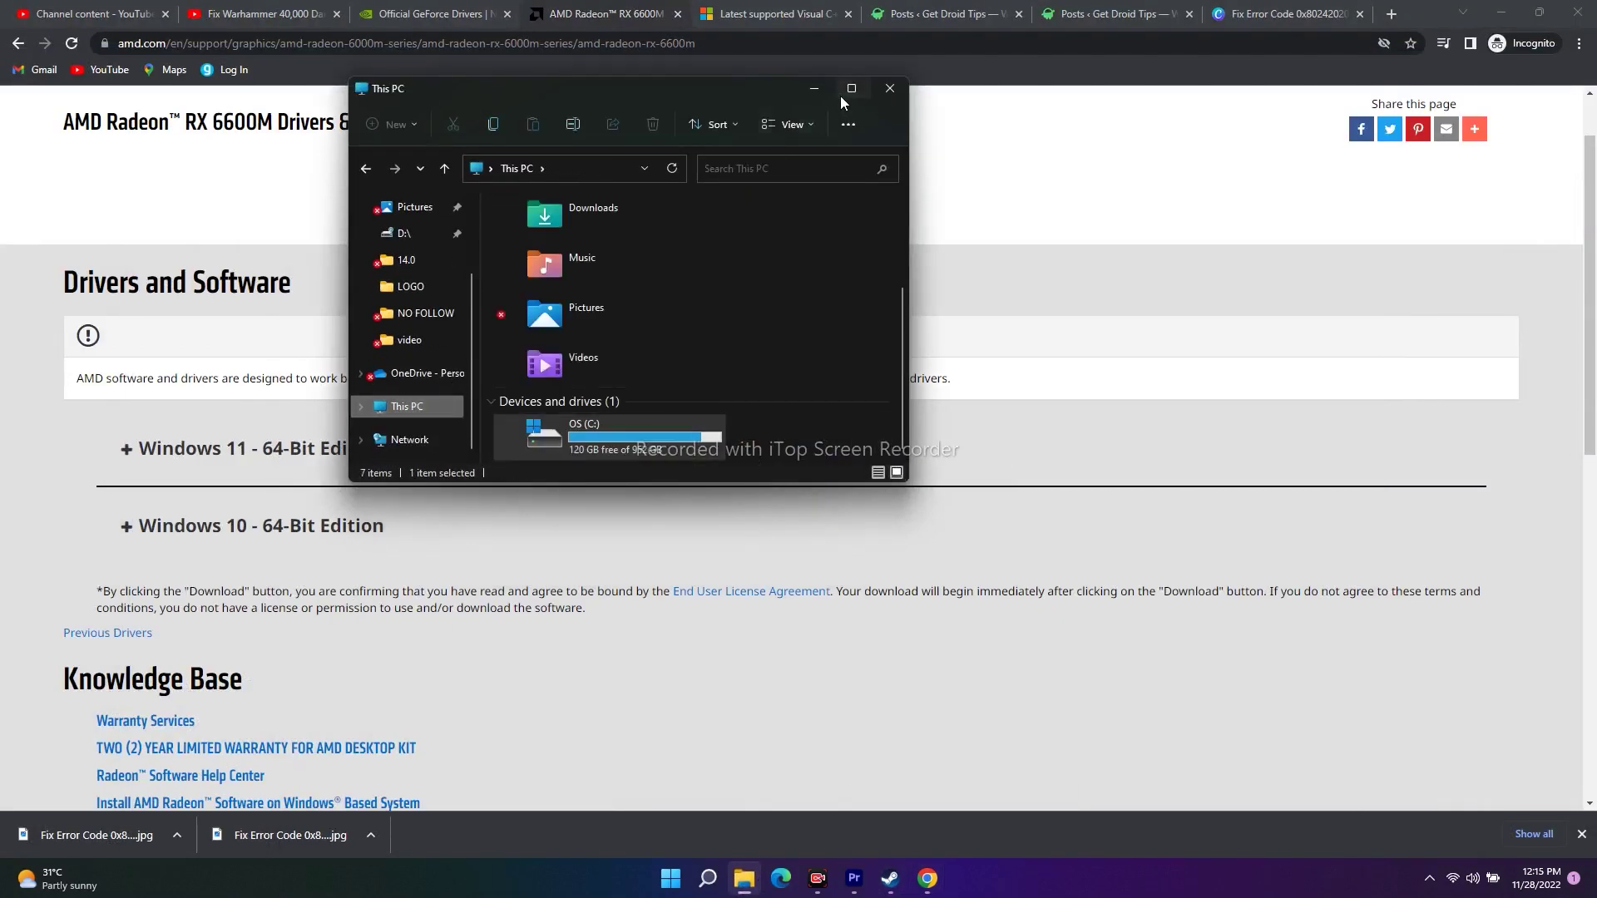
click(843, 93)
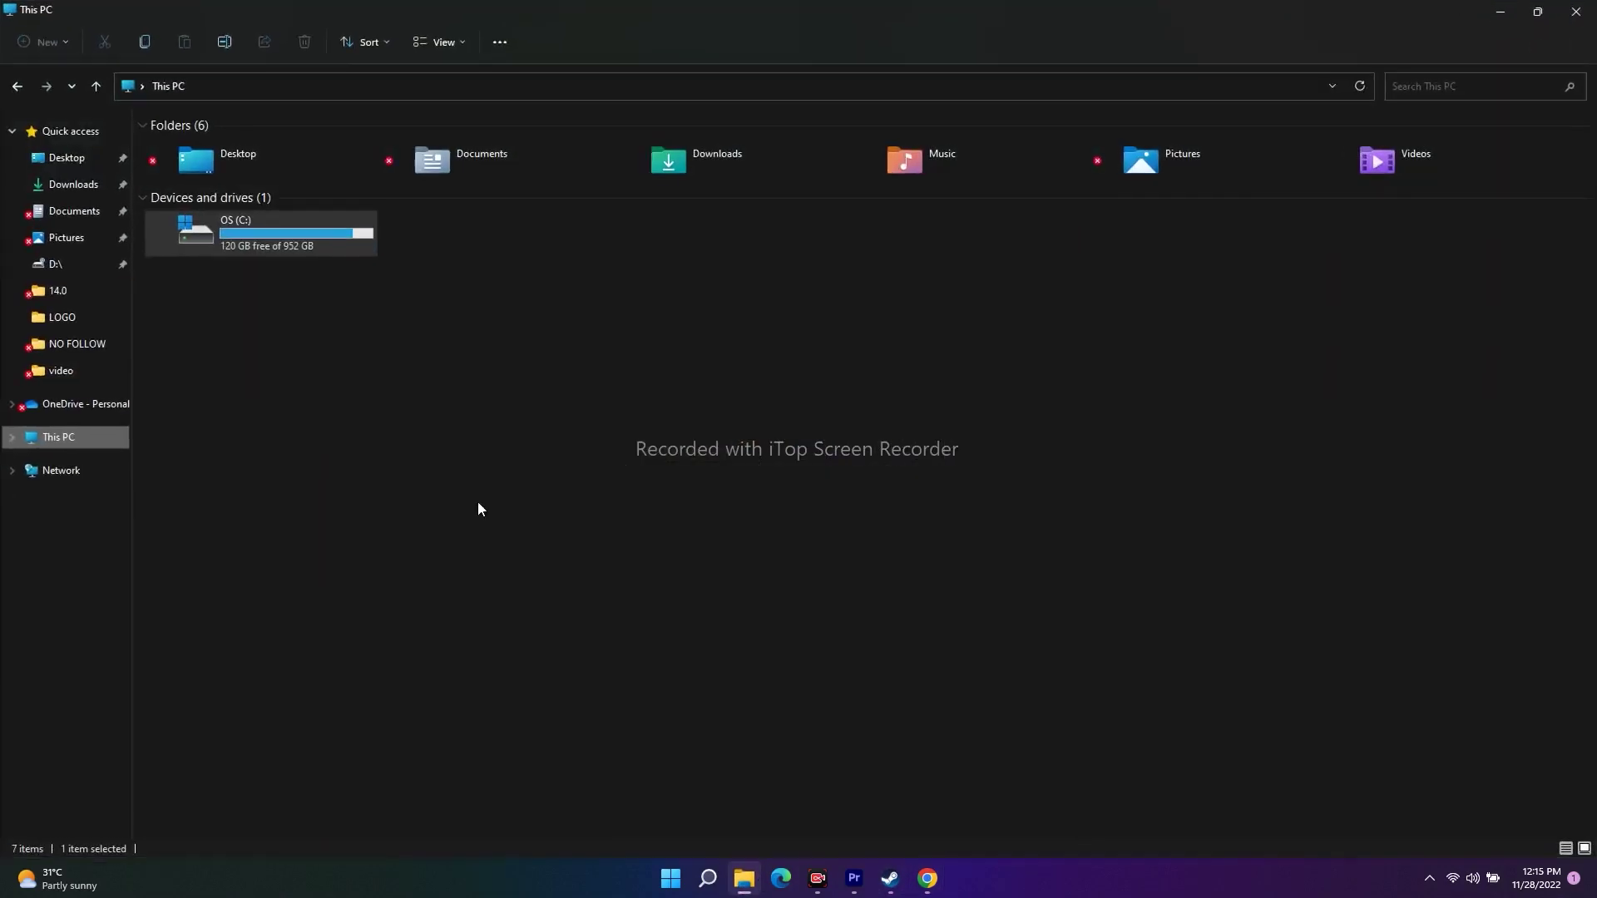
double_click(276, 232)
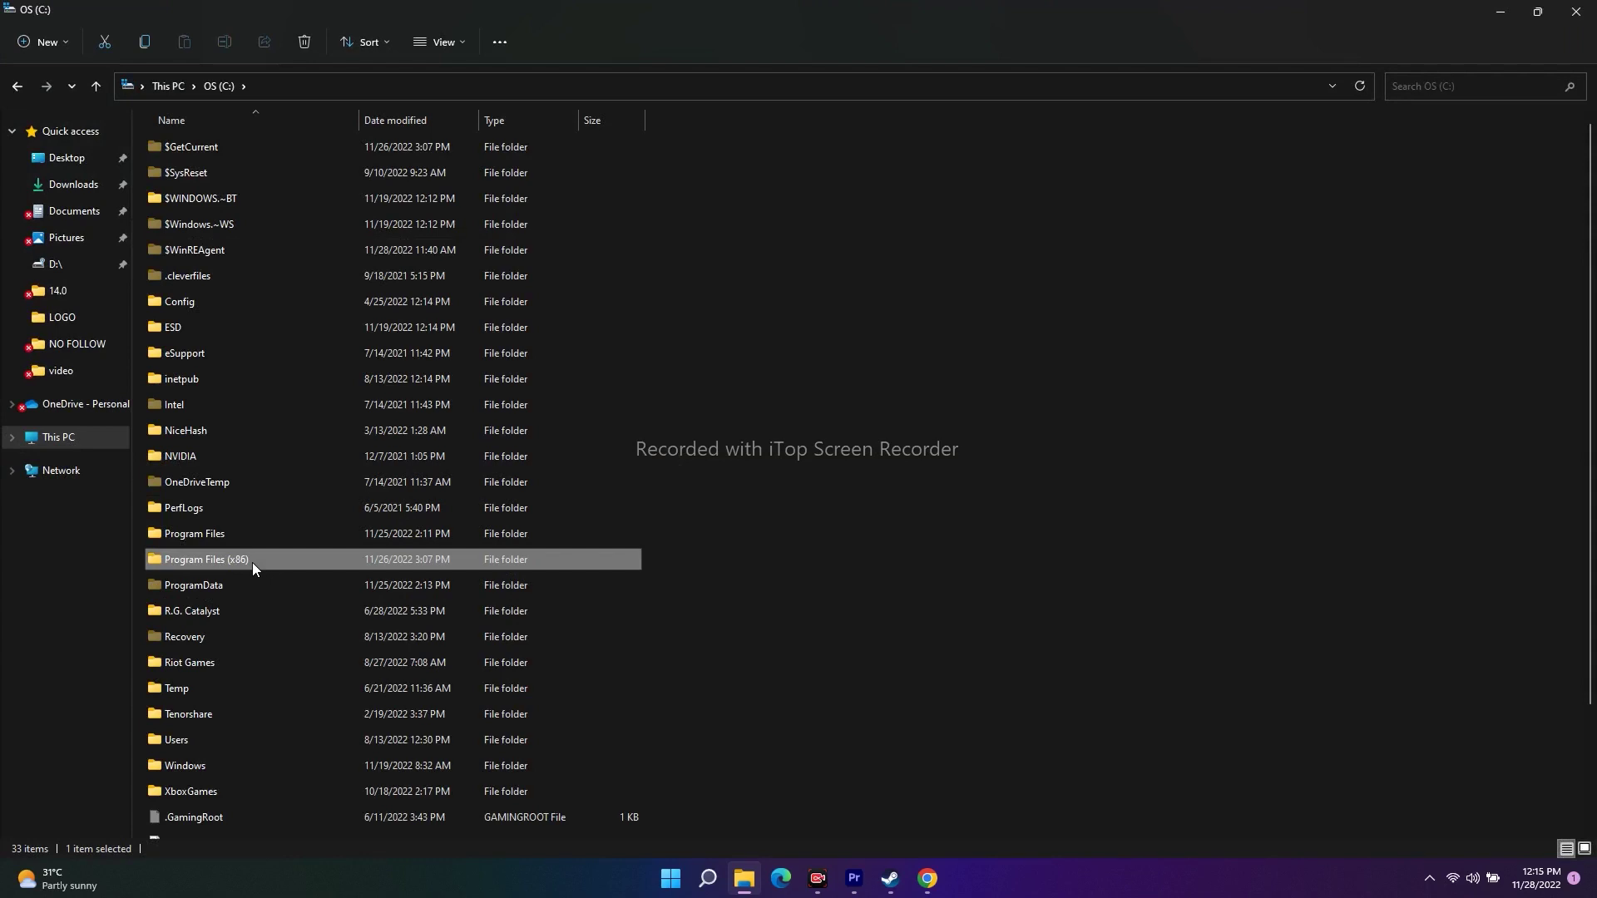
double_click(252, 560)
scroll(232, 516, down, 2)
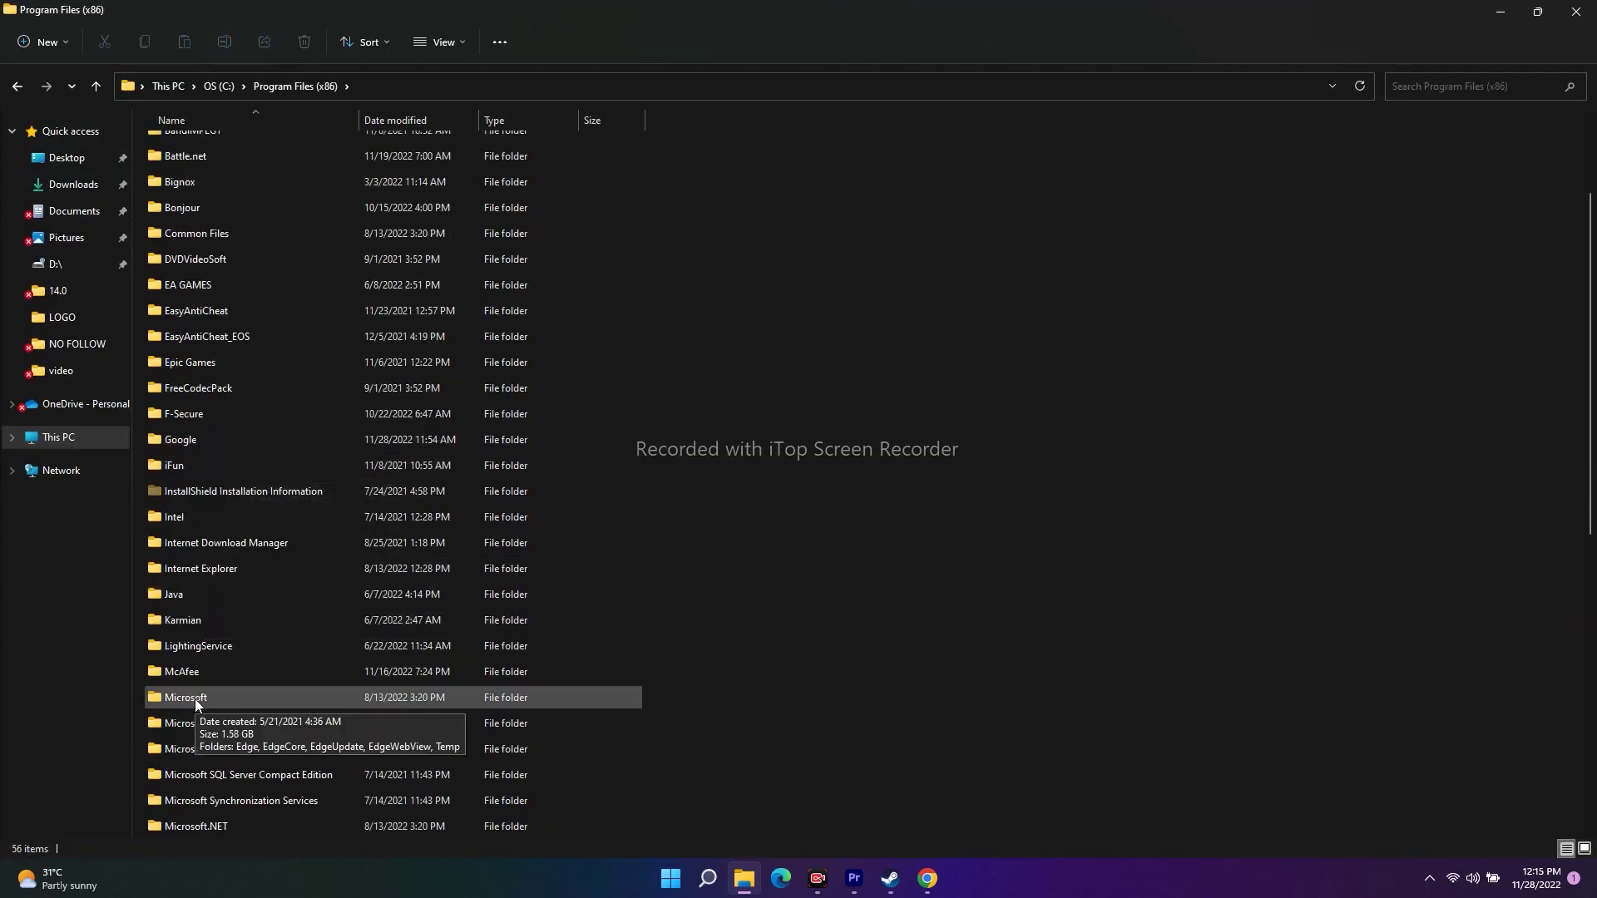
scroll(193, 672, down, 7)
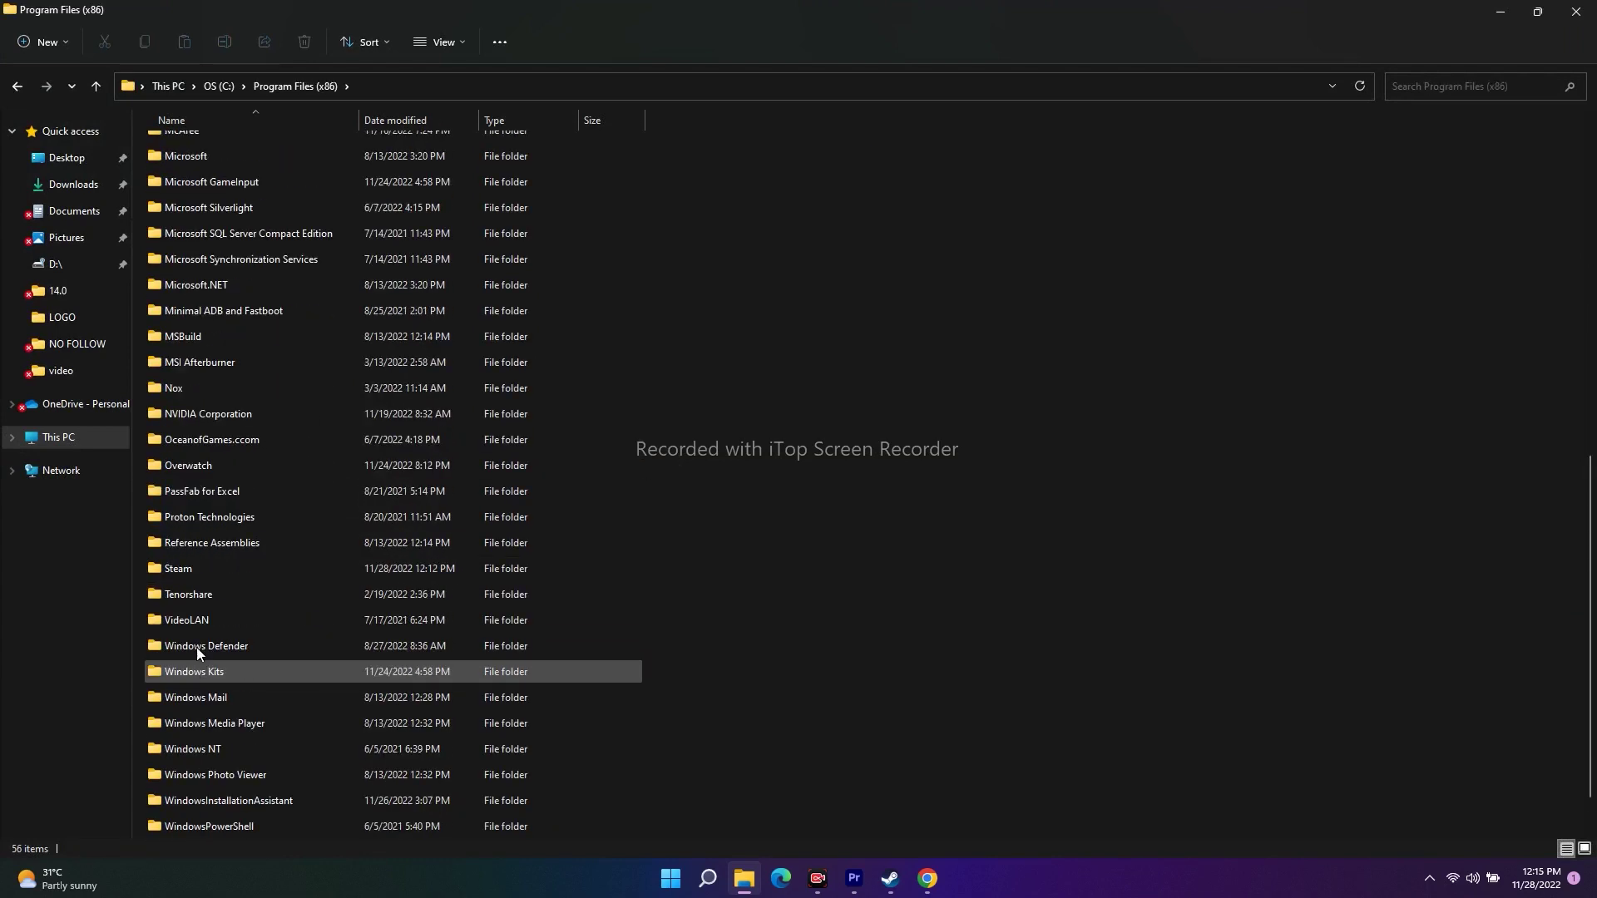
double_click(193, 569)
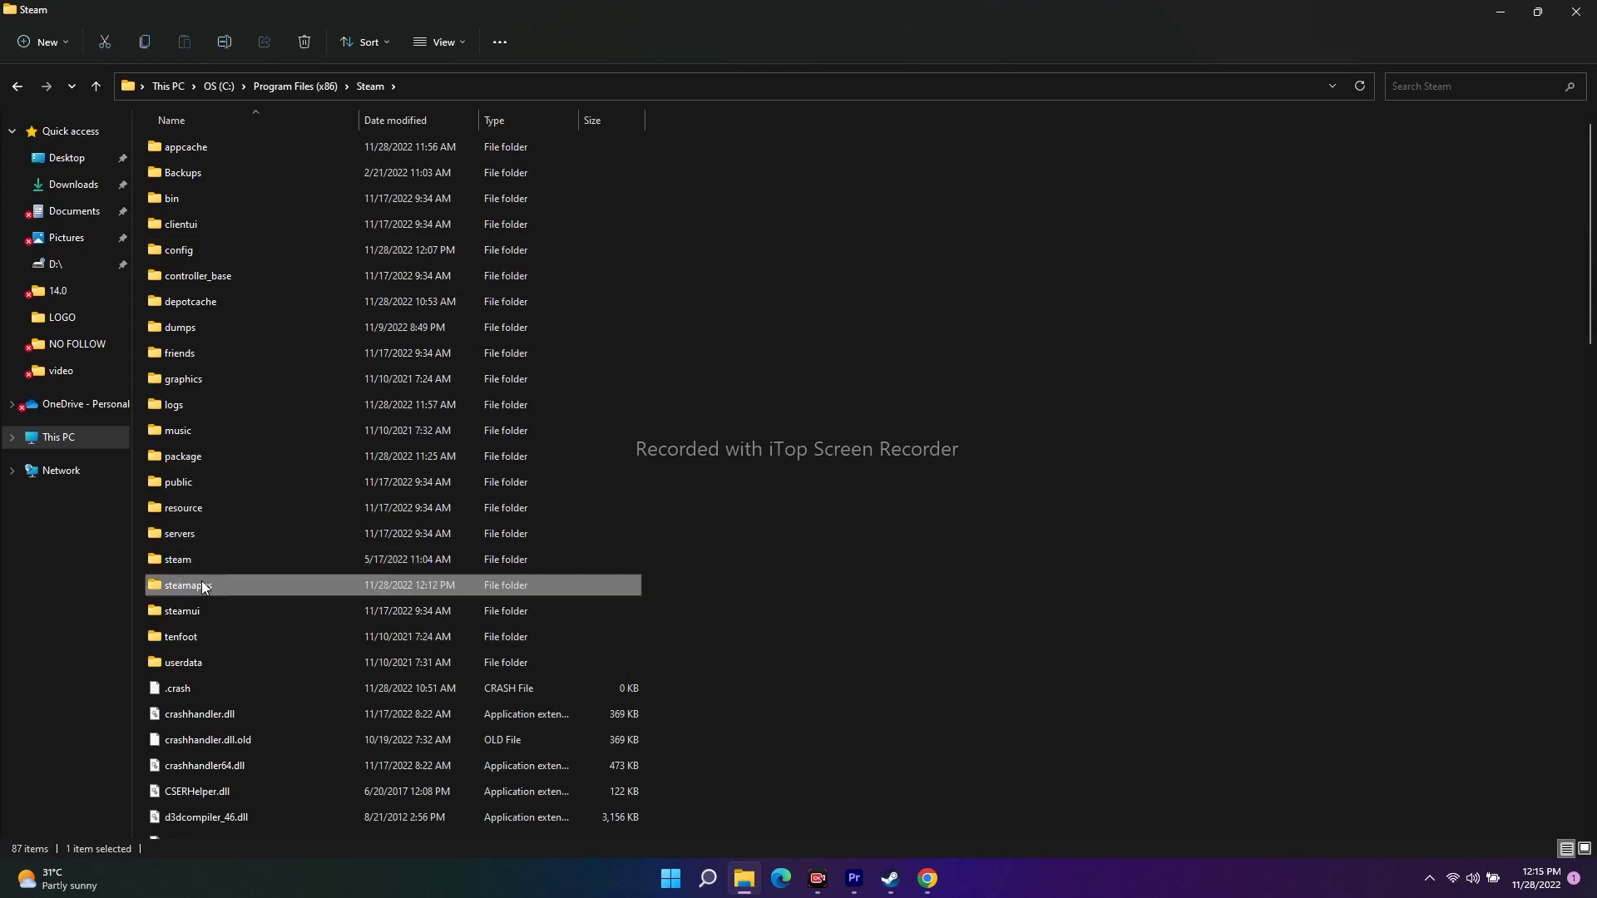
double_click(201, 582)
double_click(204, 151)
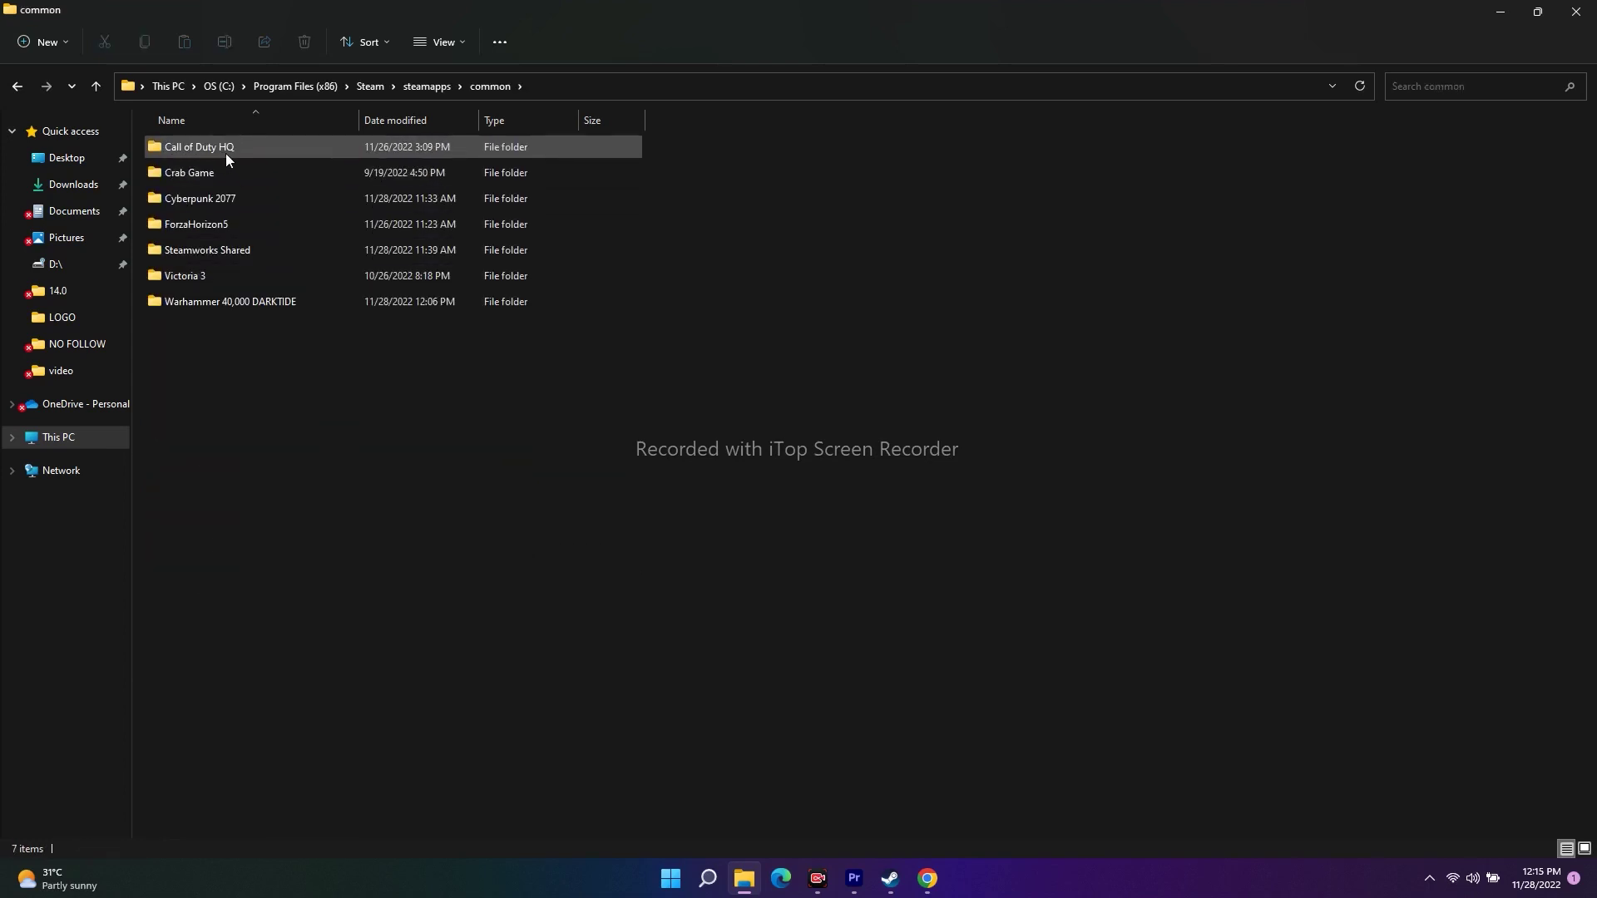
Step: Open the binaries folder inside the Warhammer 40,000 DARKTIDE game folder
double_click(203, 200)
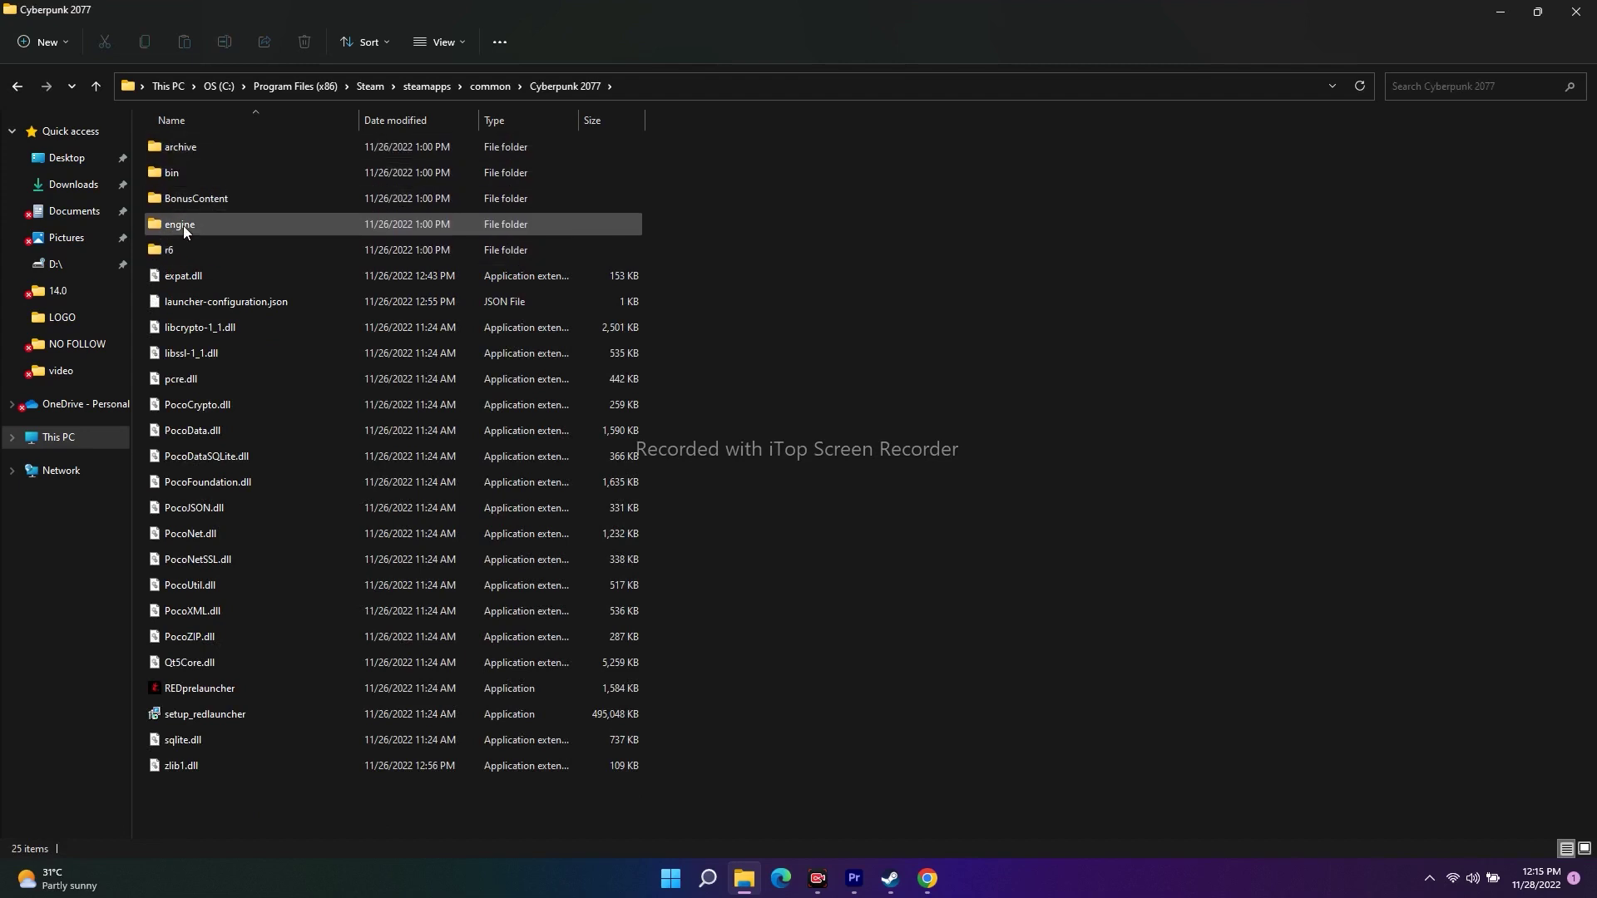
click(15, 86)
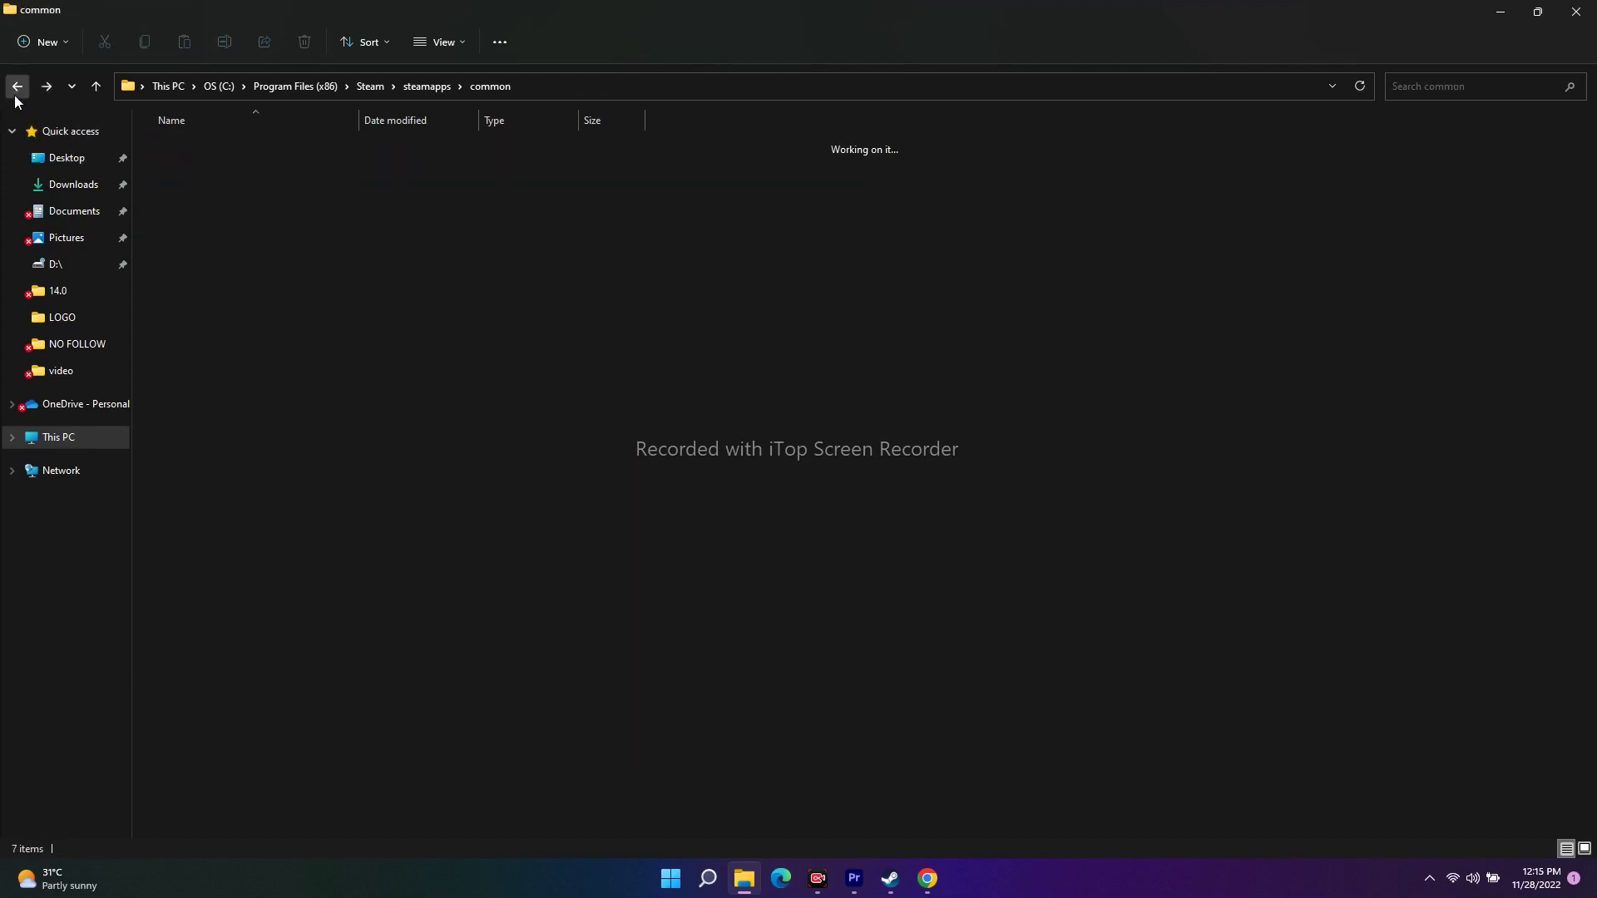
click(197, 305)
double_click(197, 302)
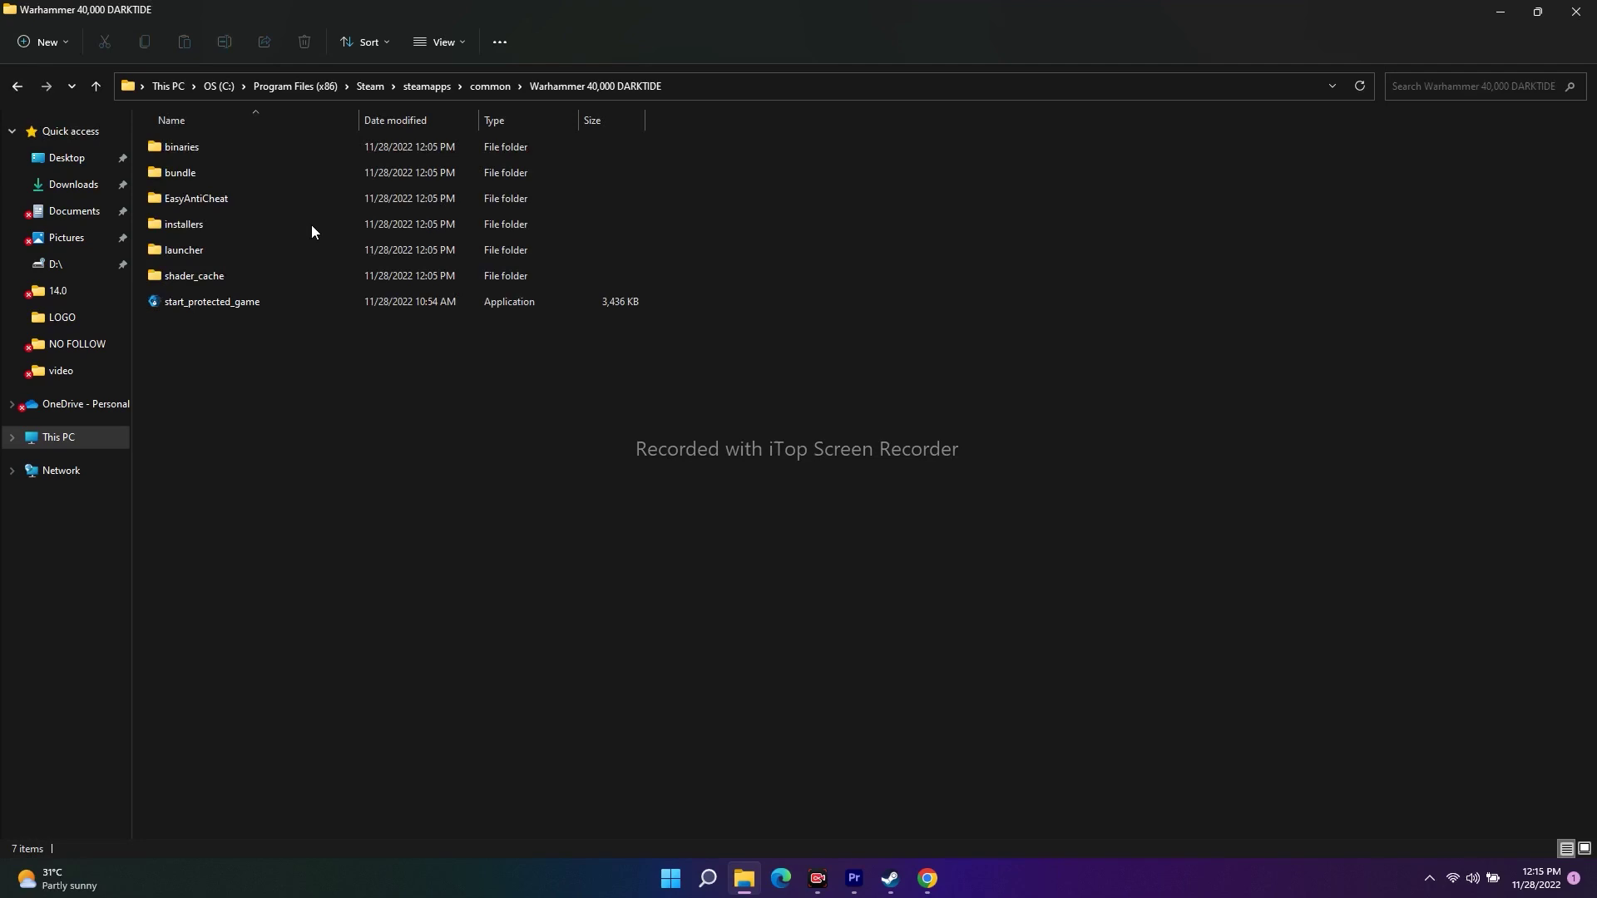
double_click(184, 147)
Step: Check the run-as-administrator option in the Darktide application's compatibility properties, confirm the dialog, and close the folder window
click(205, 248)
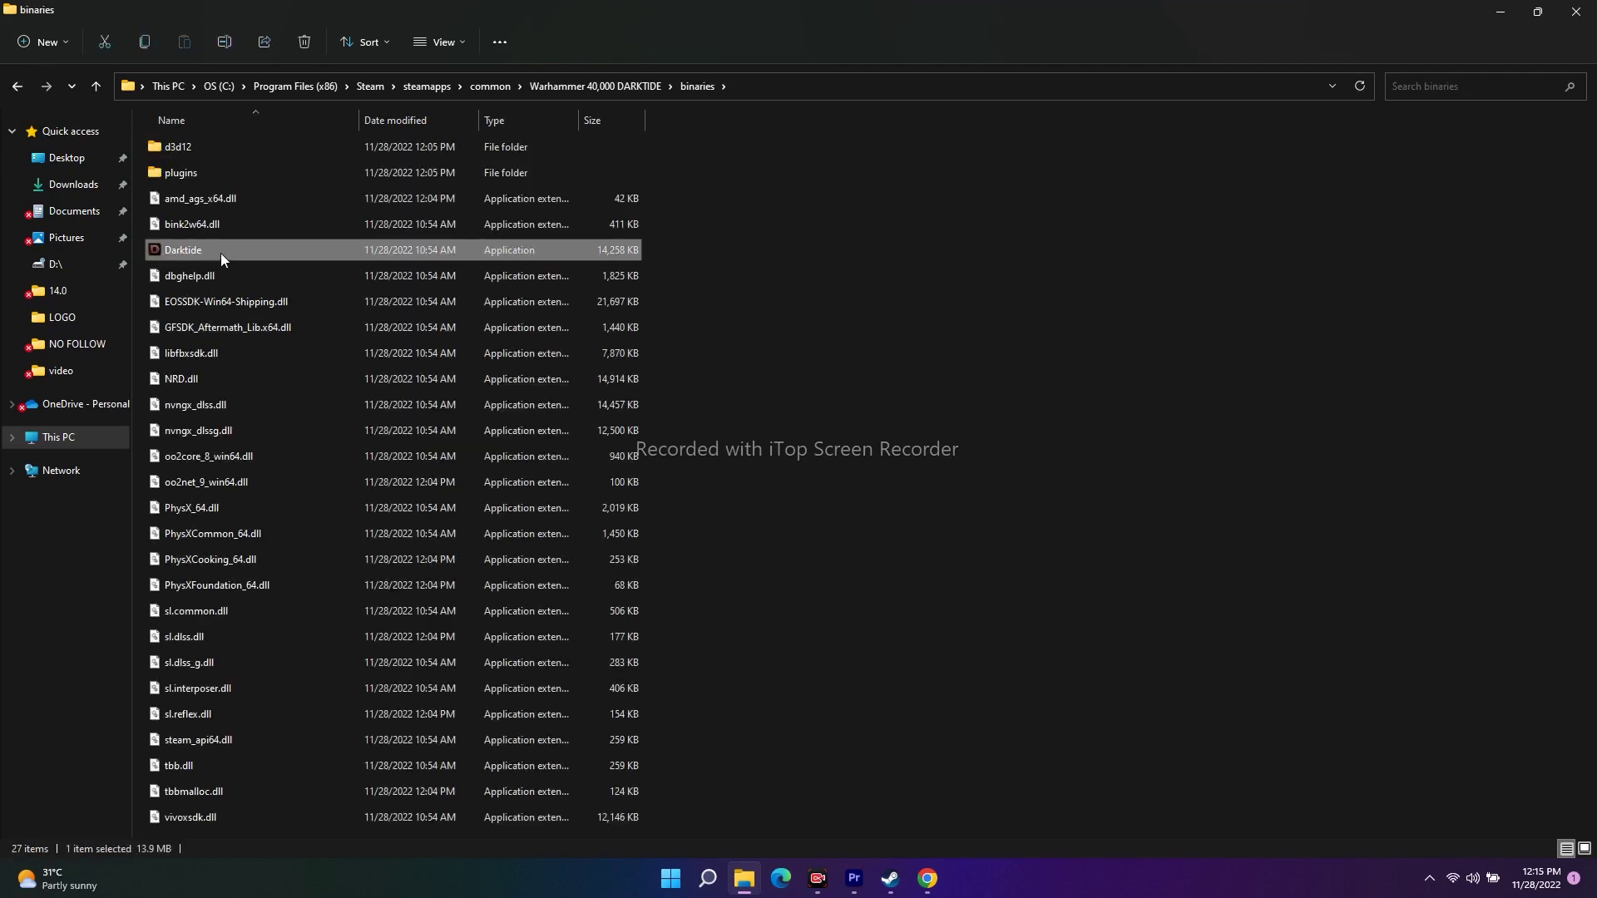
right_click(223, 254)
click(272, 534)
click(330, 513)
click(310, 297)
click(263, 557)
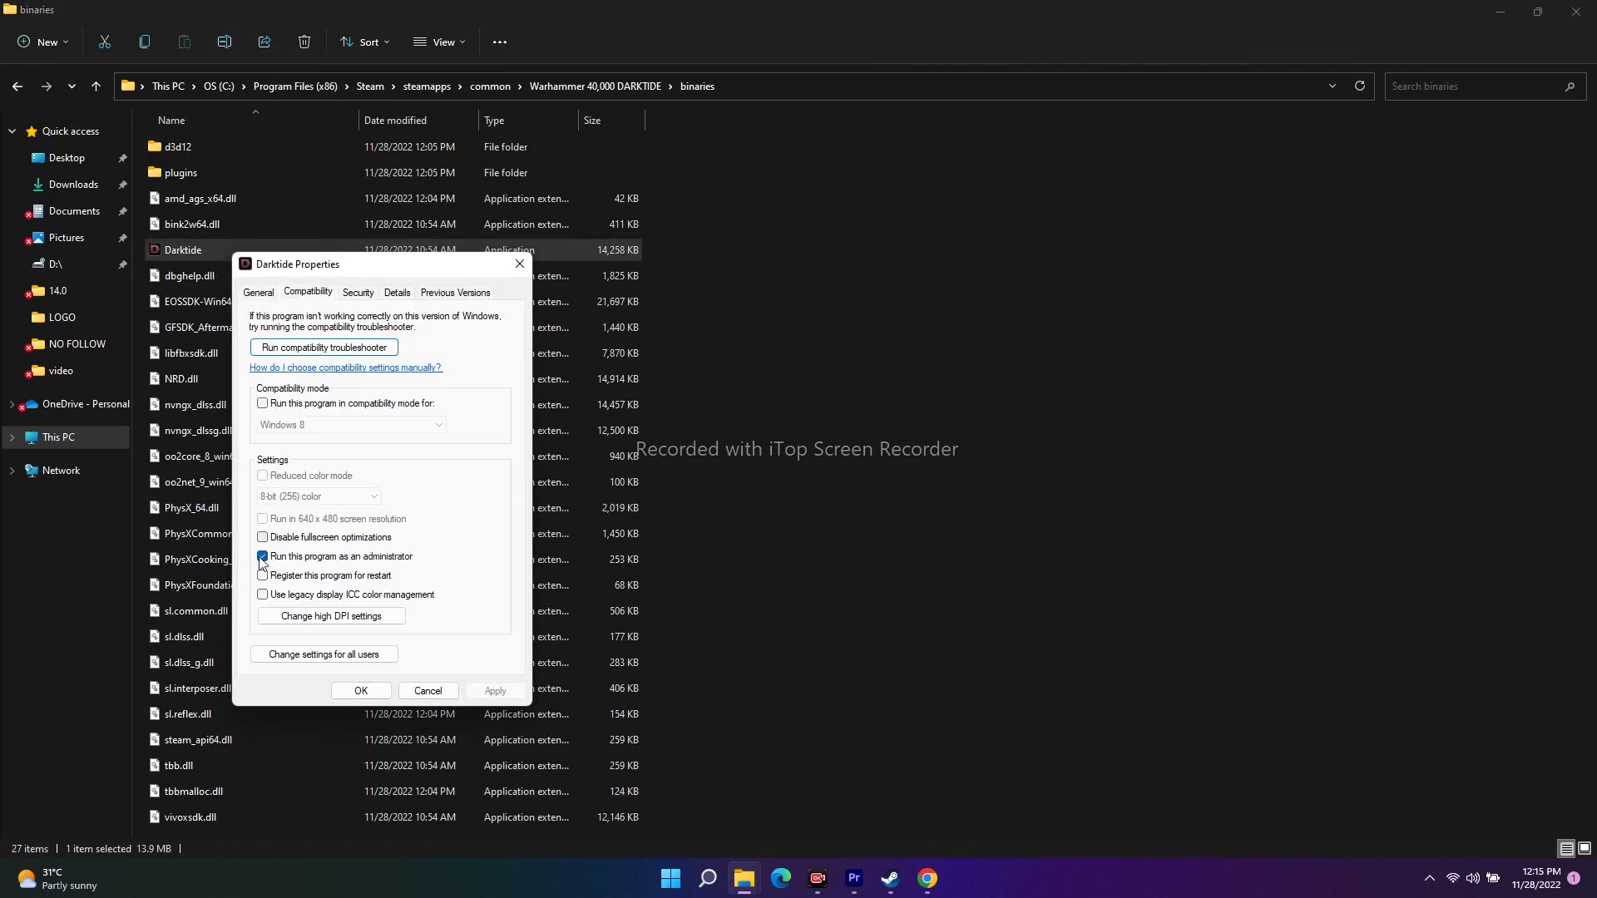
click(361, 691)
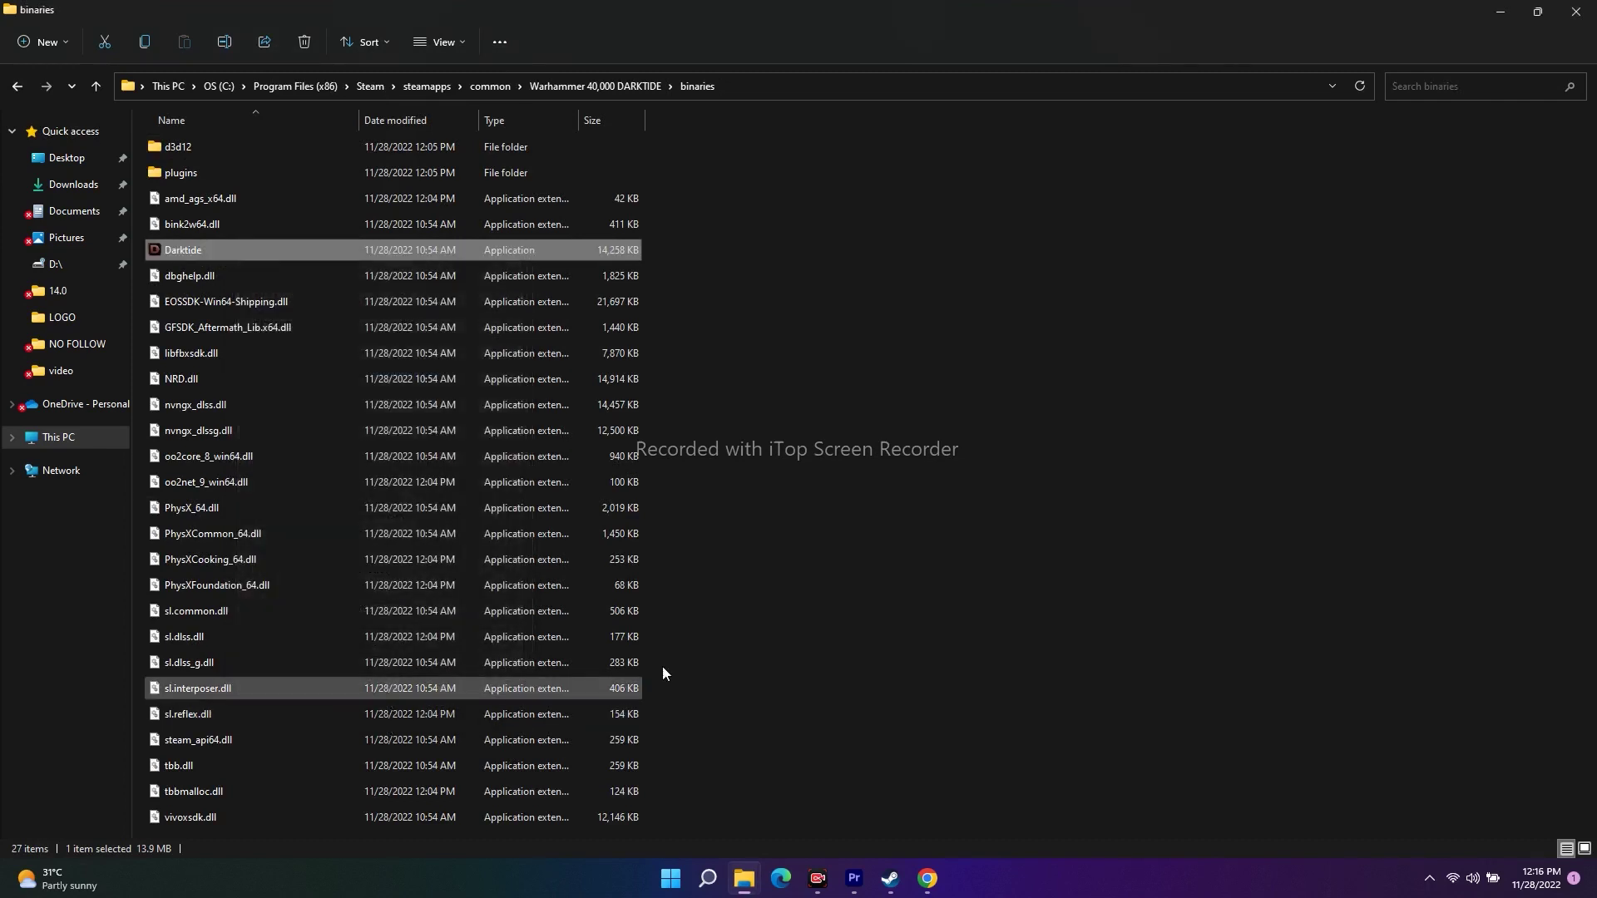
click(1573, 16)
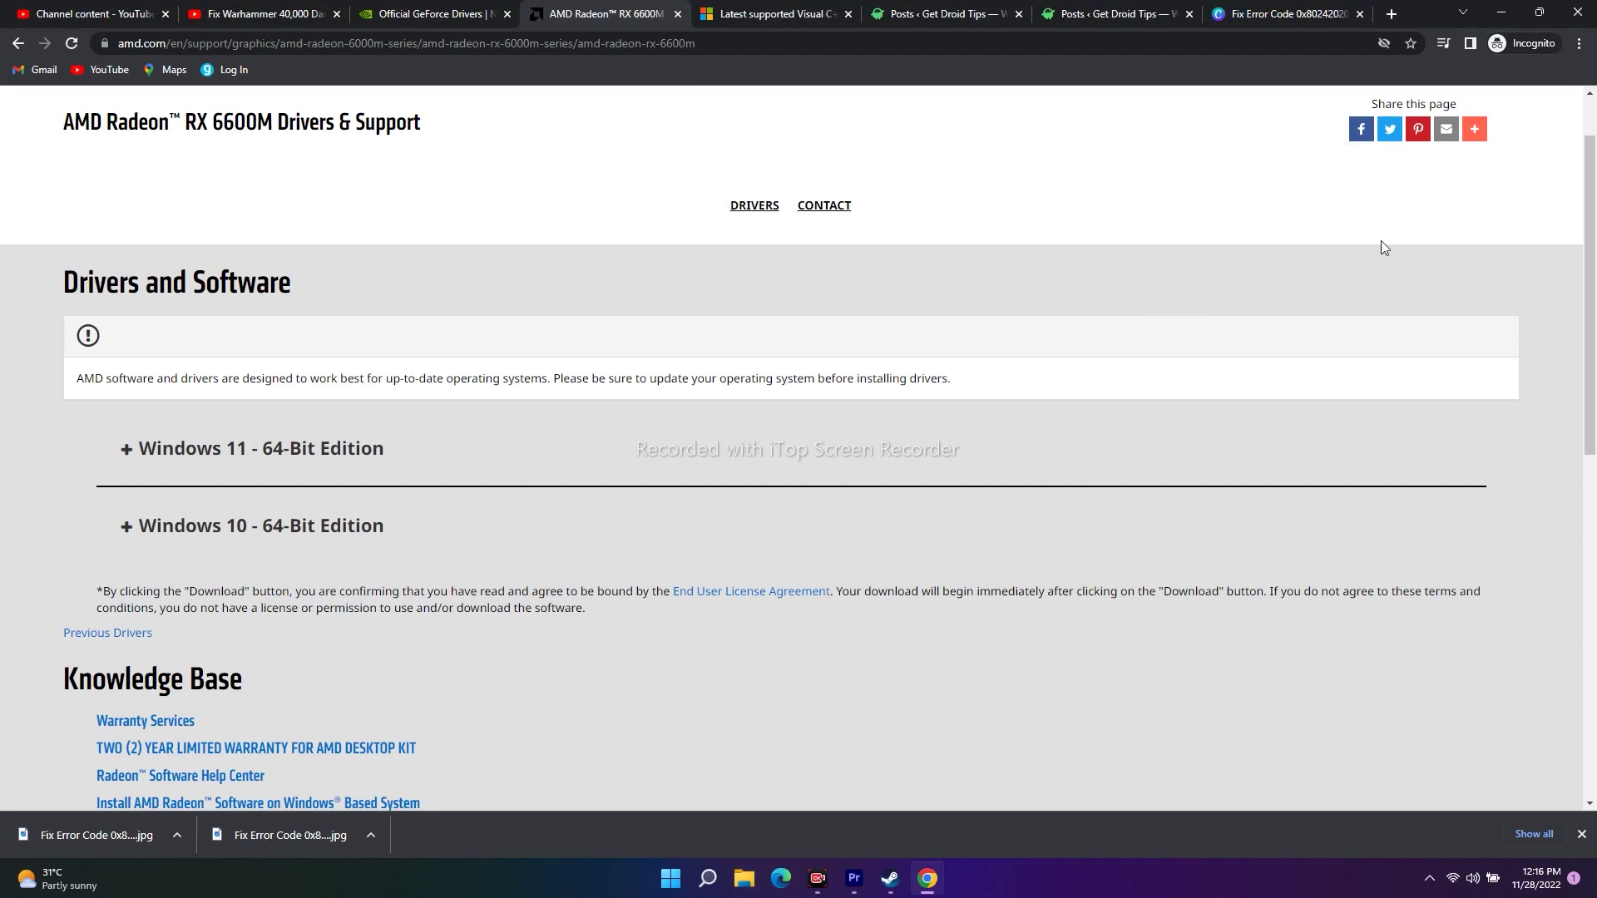
Step: Minimize the browser, check for updates on the Windows Update page of Settings, and minimize Settings
click(1502, 12)
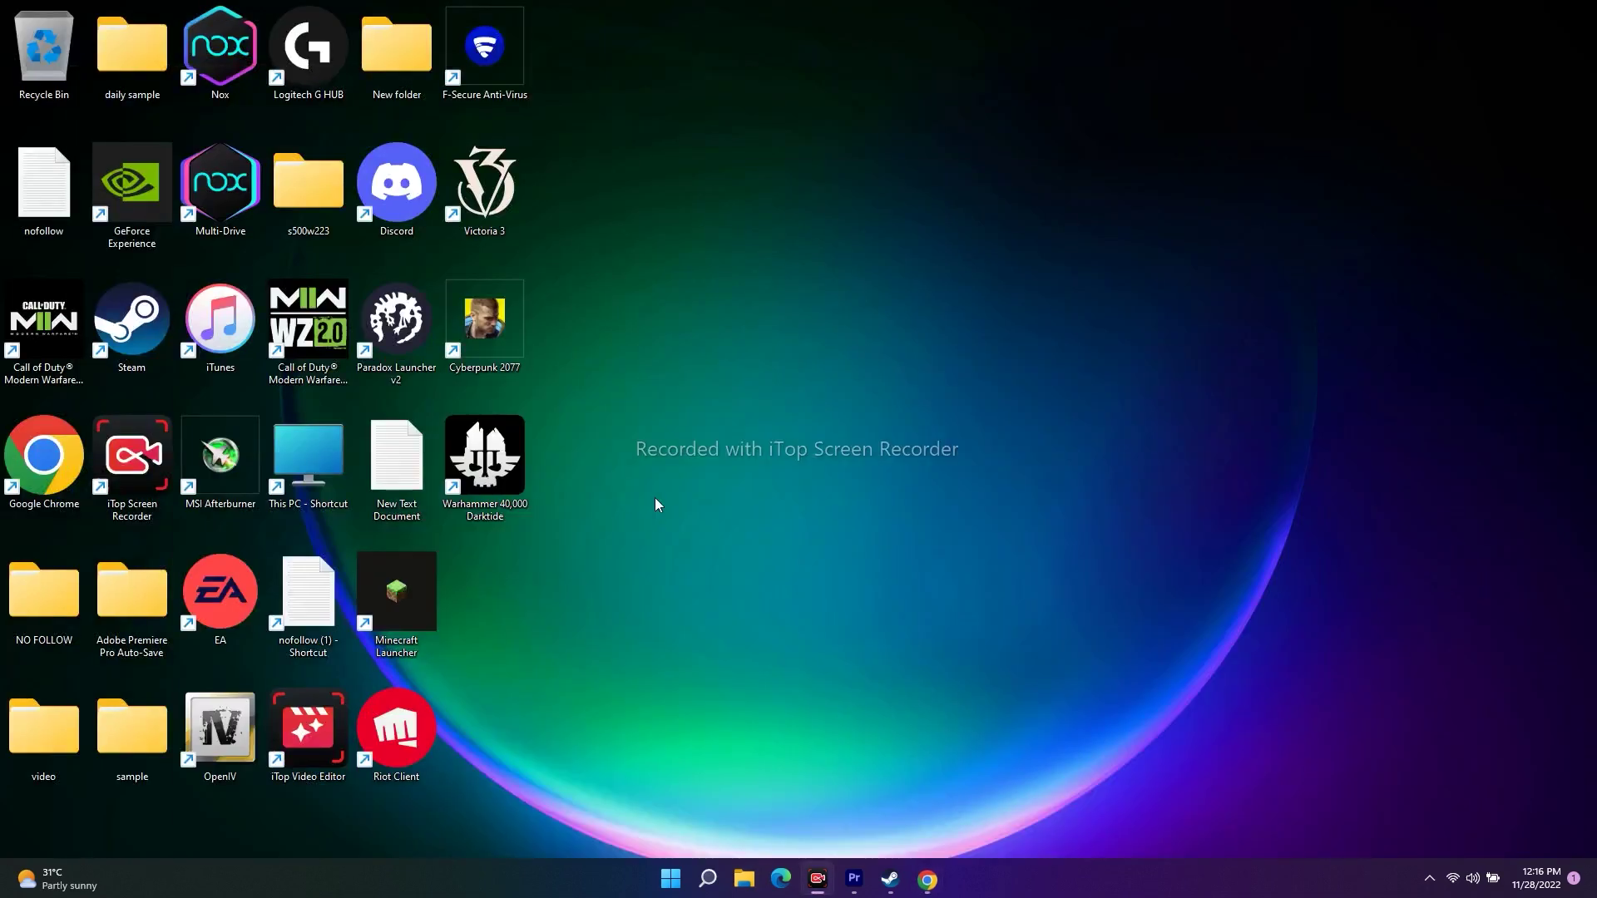
click(708, 878)
click(578, 715)
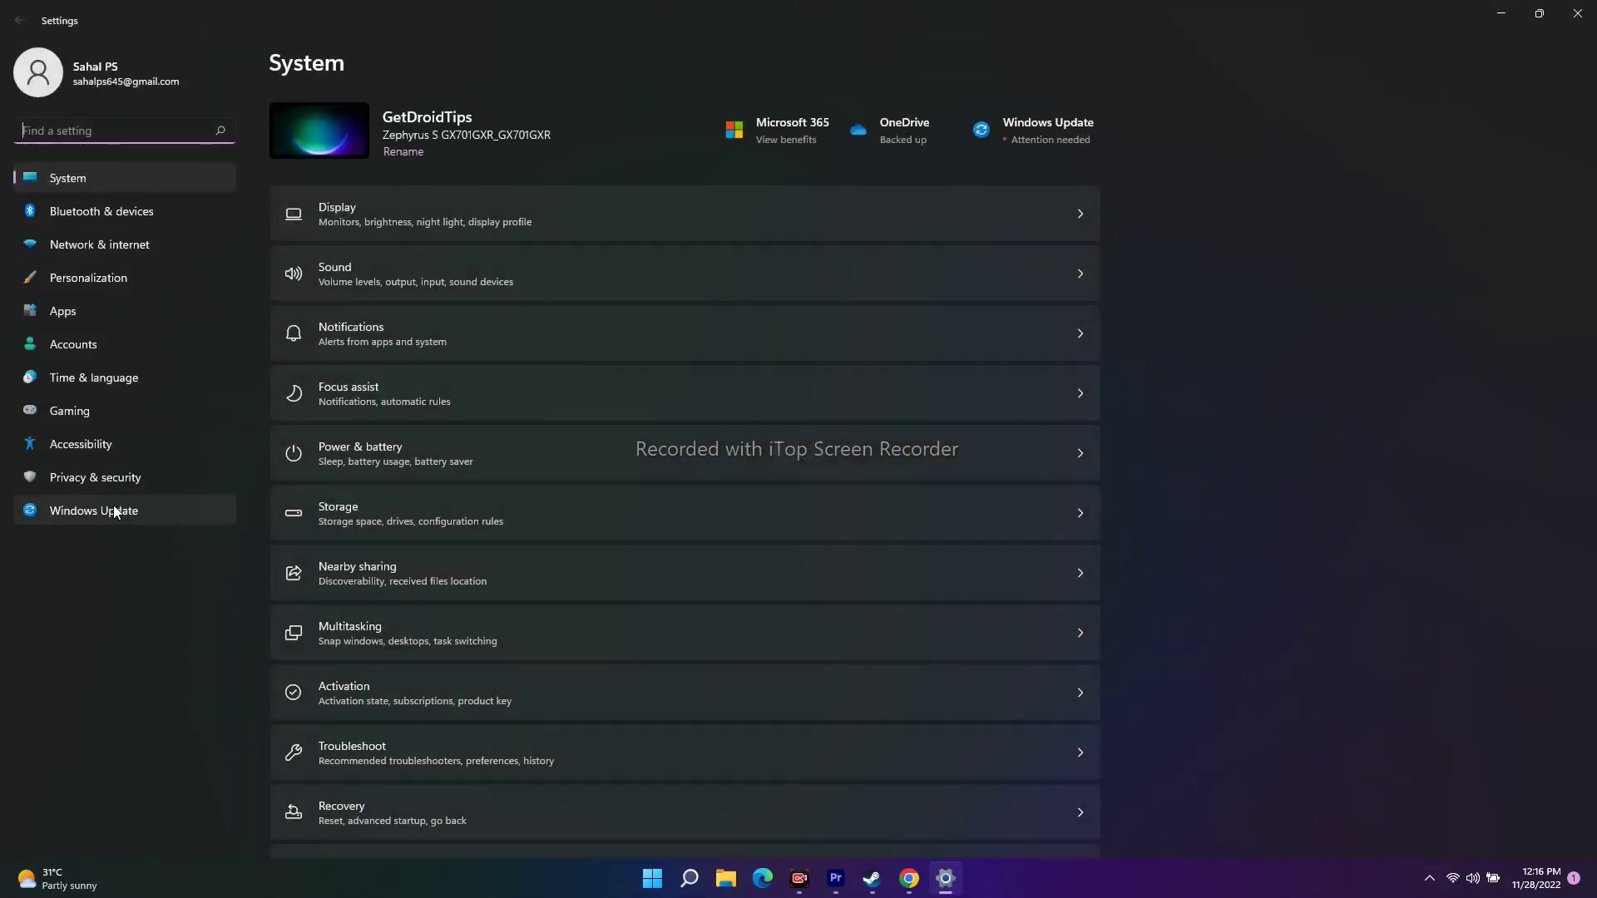
click(94, 510)
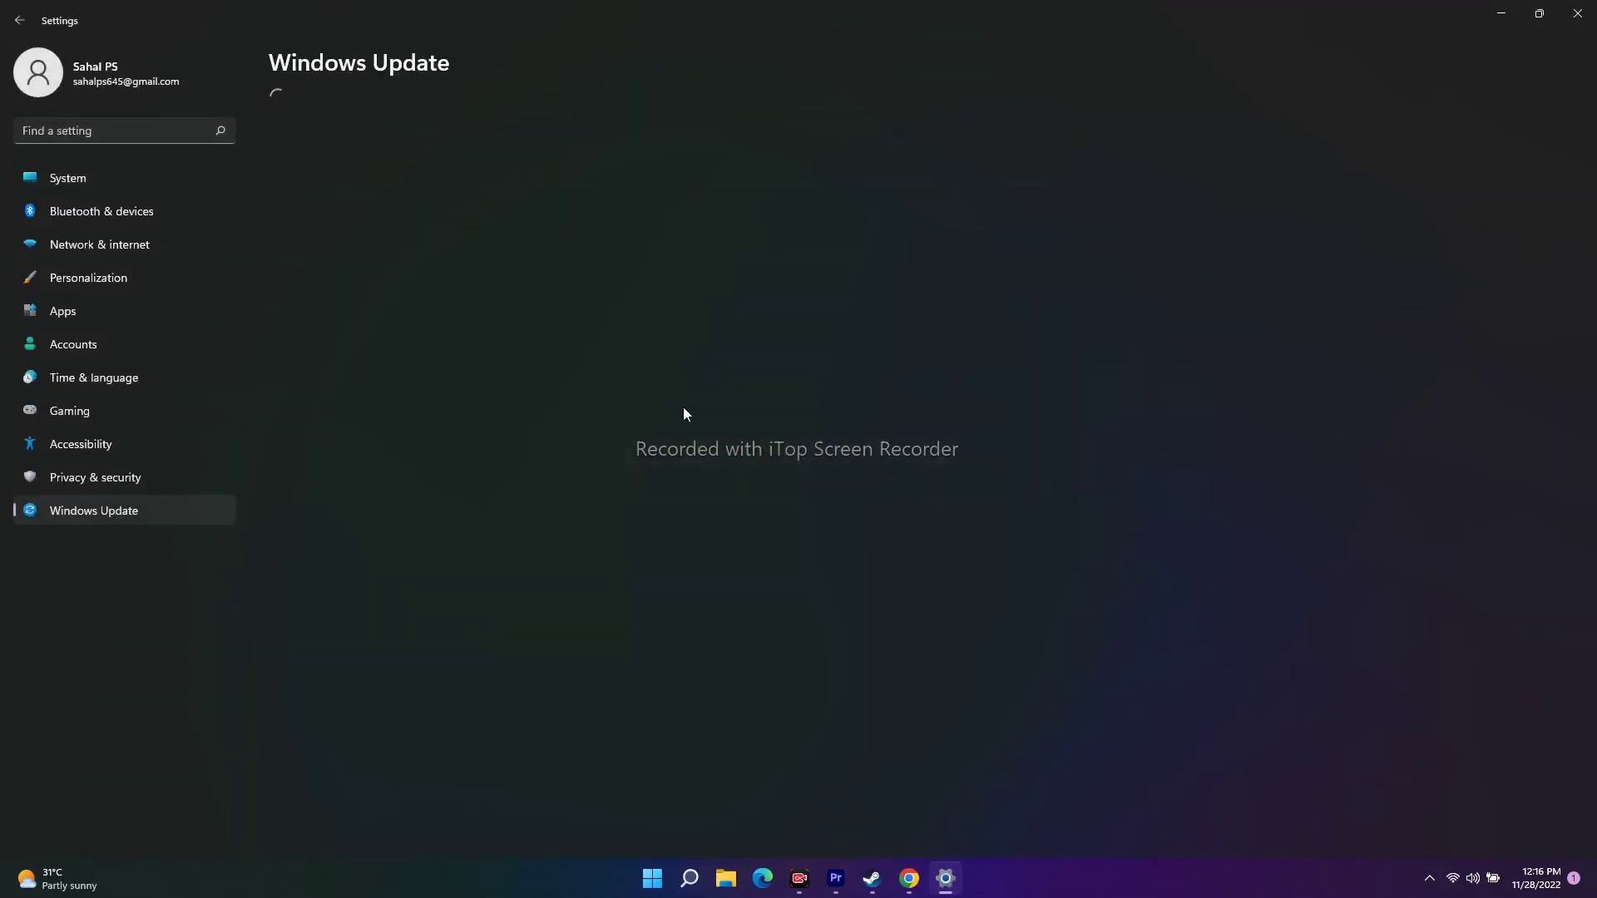
click(1044, 137)
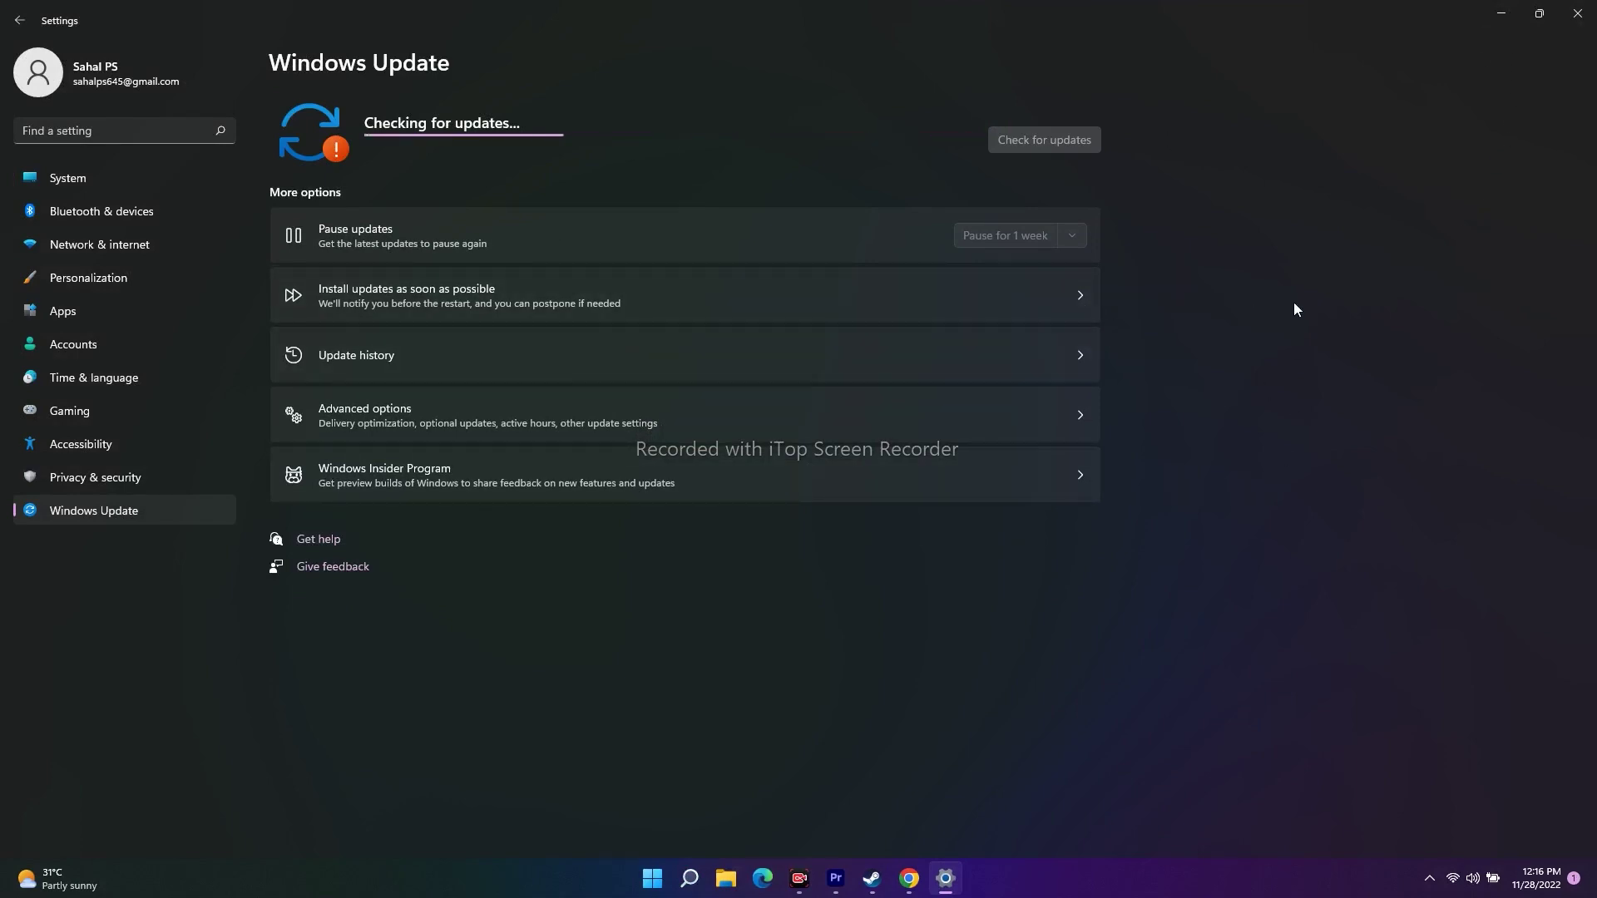
click(1500, 18)
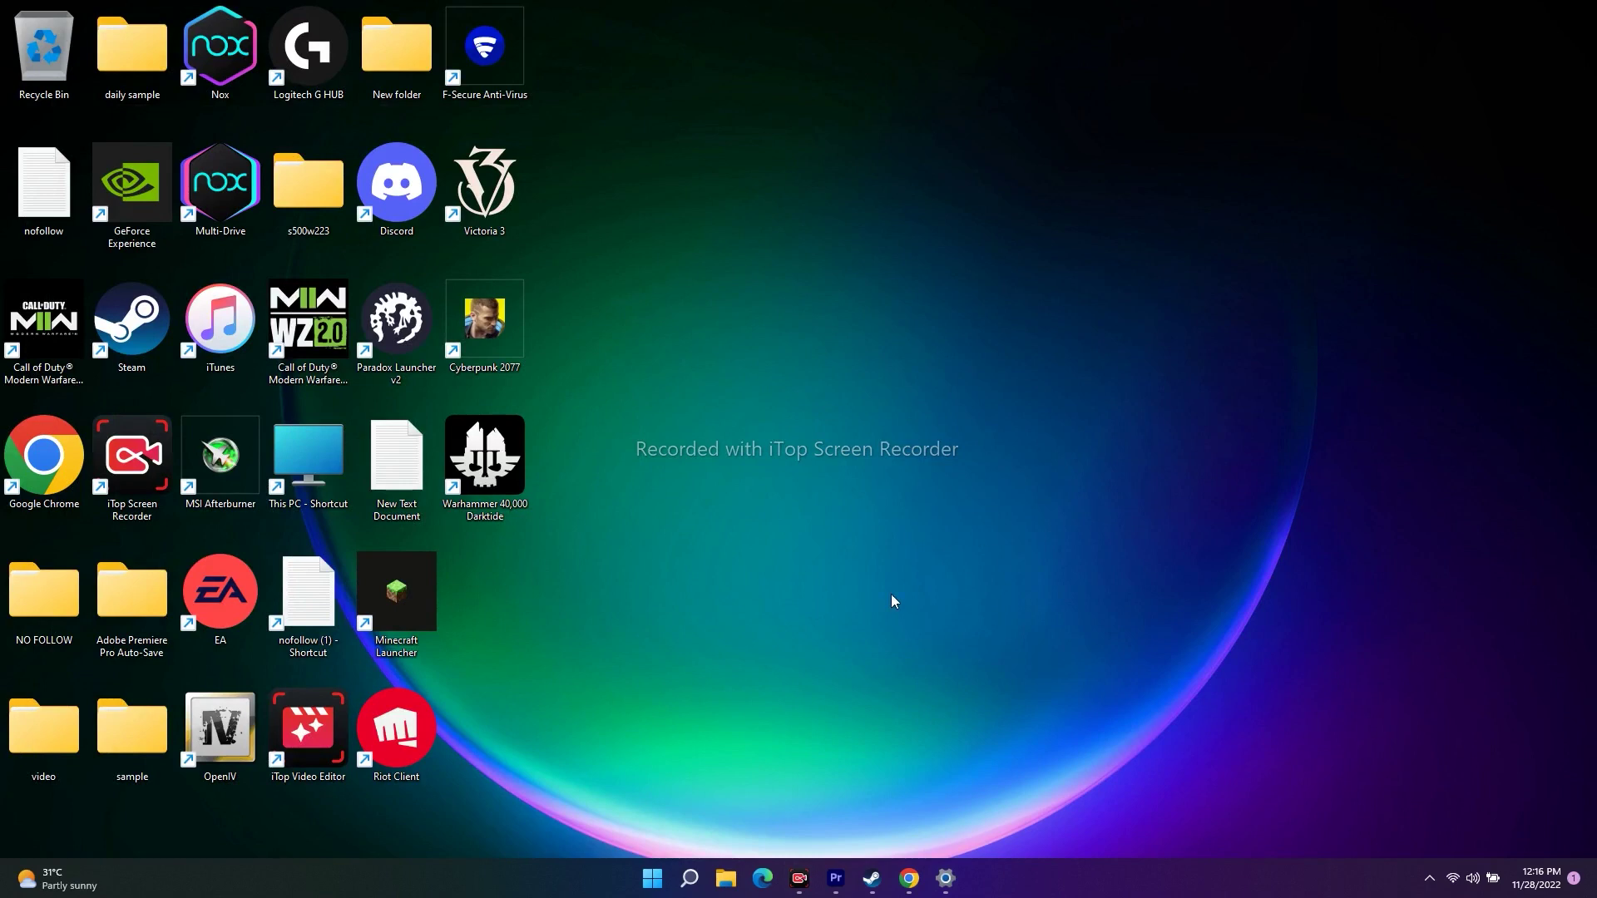
Step: Switch to Steam and start verifying the integrity of Warhammer 40,000: Darktide's game files from its properties
click(872, 879)
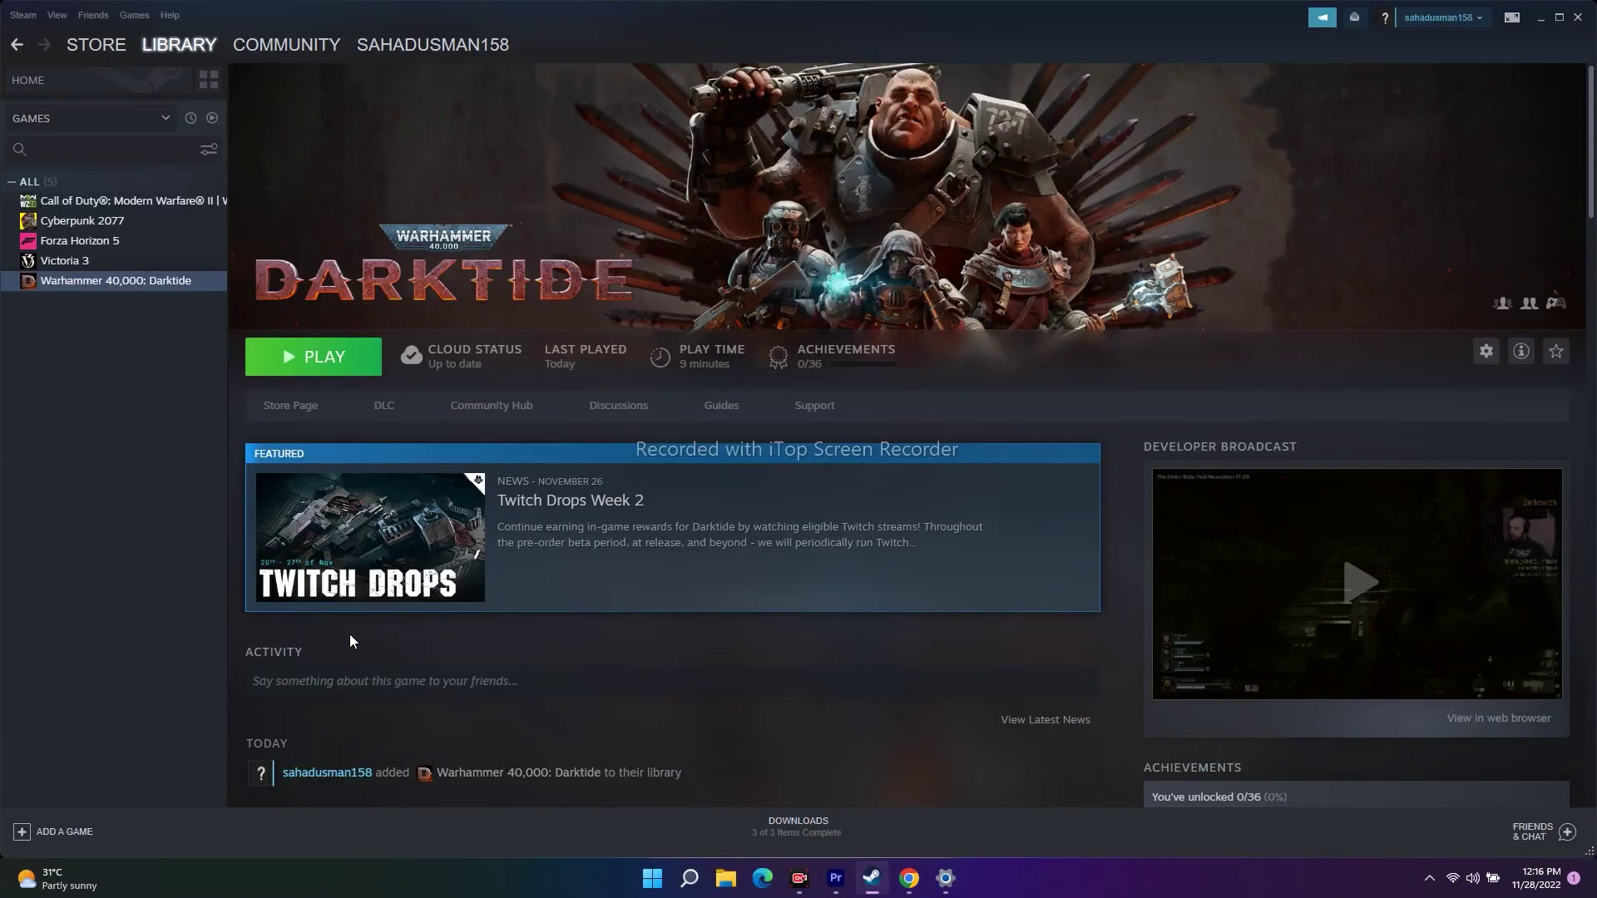
right_click(130, 288)
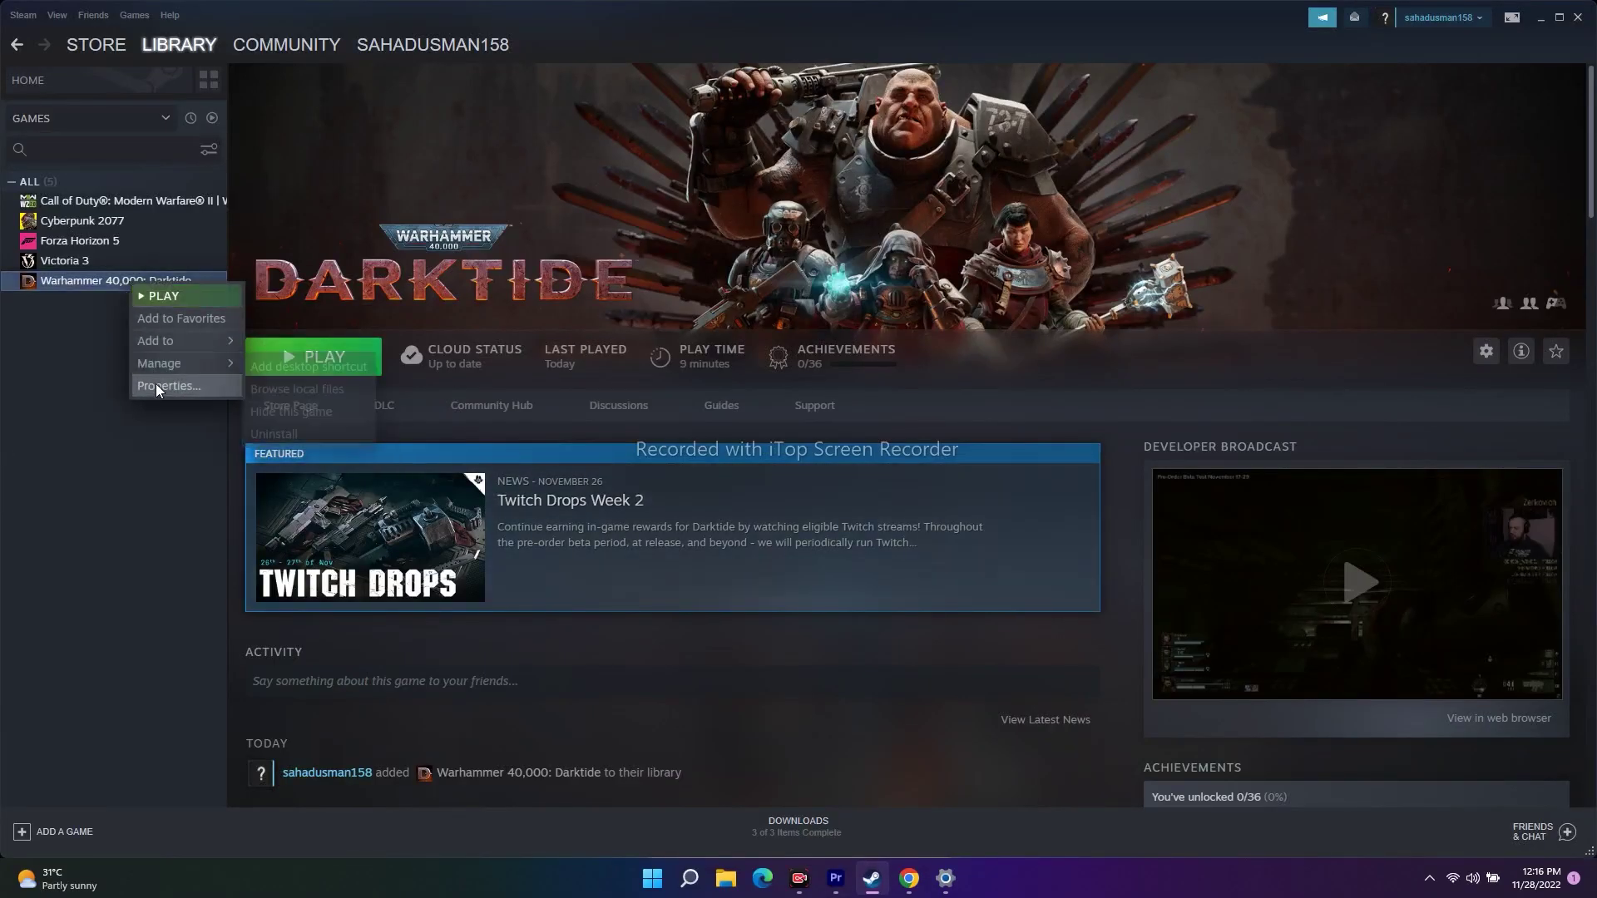
click(156, 383)
click(531, 374)
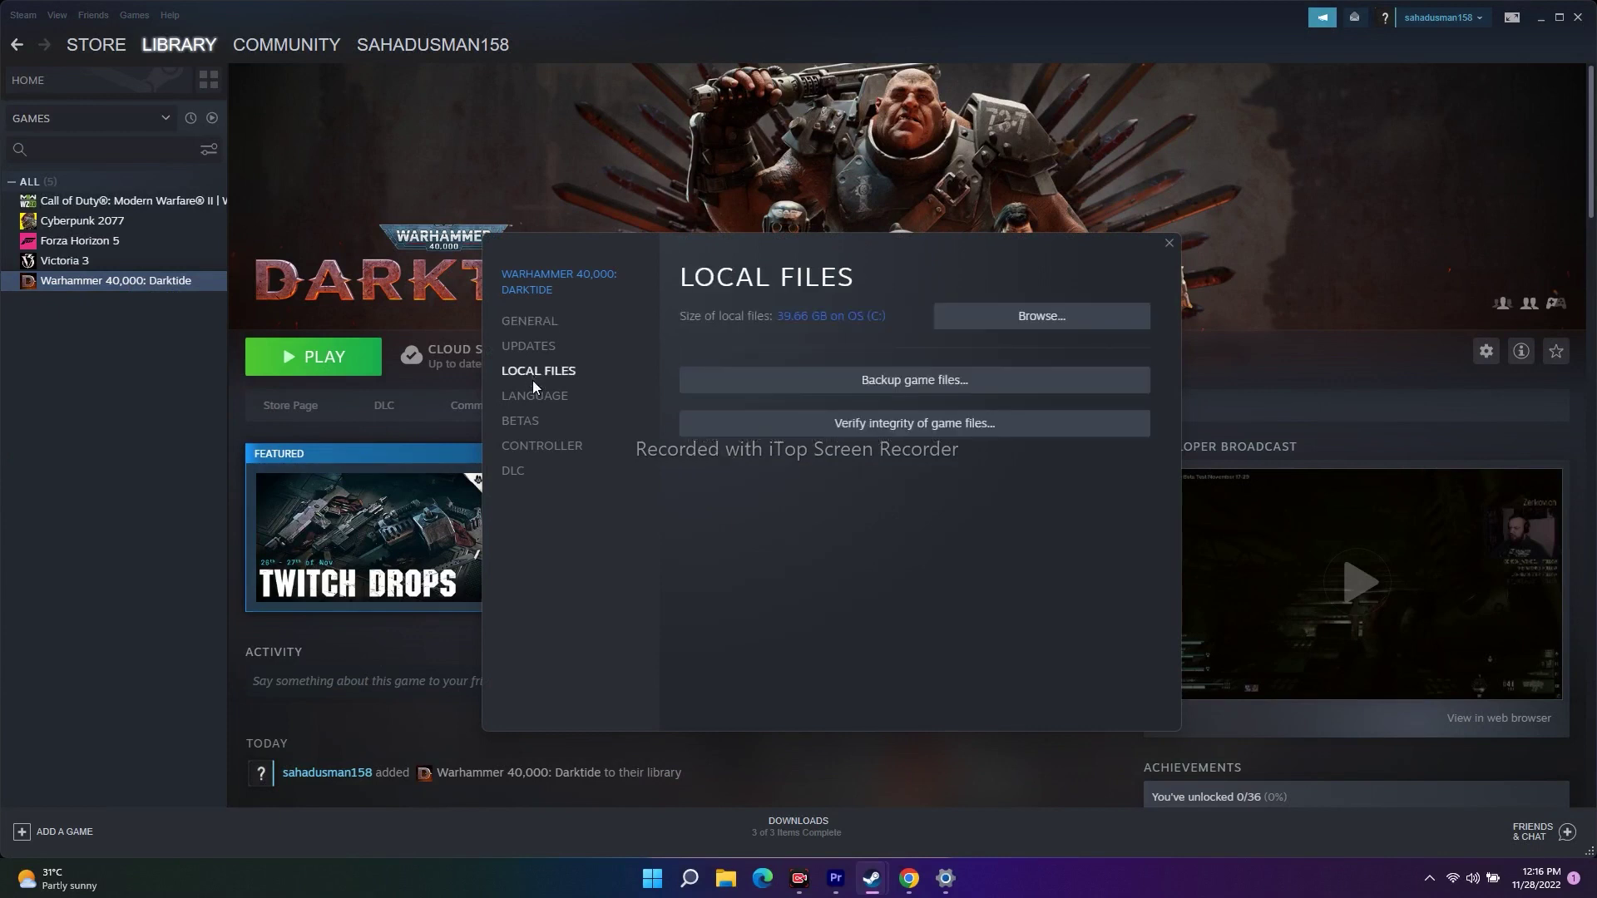
click(929, 425)
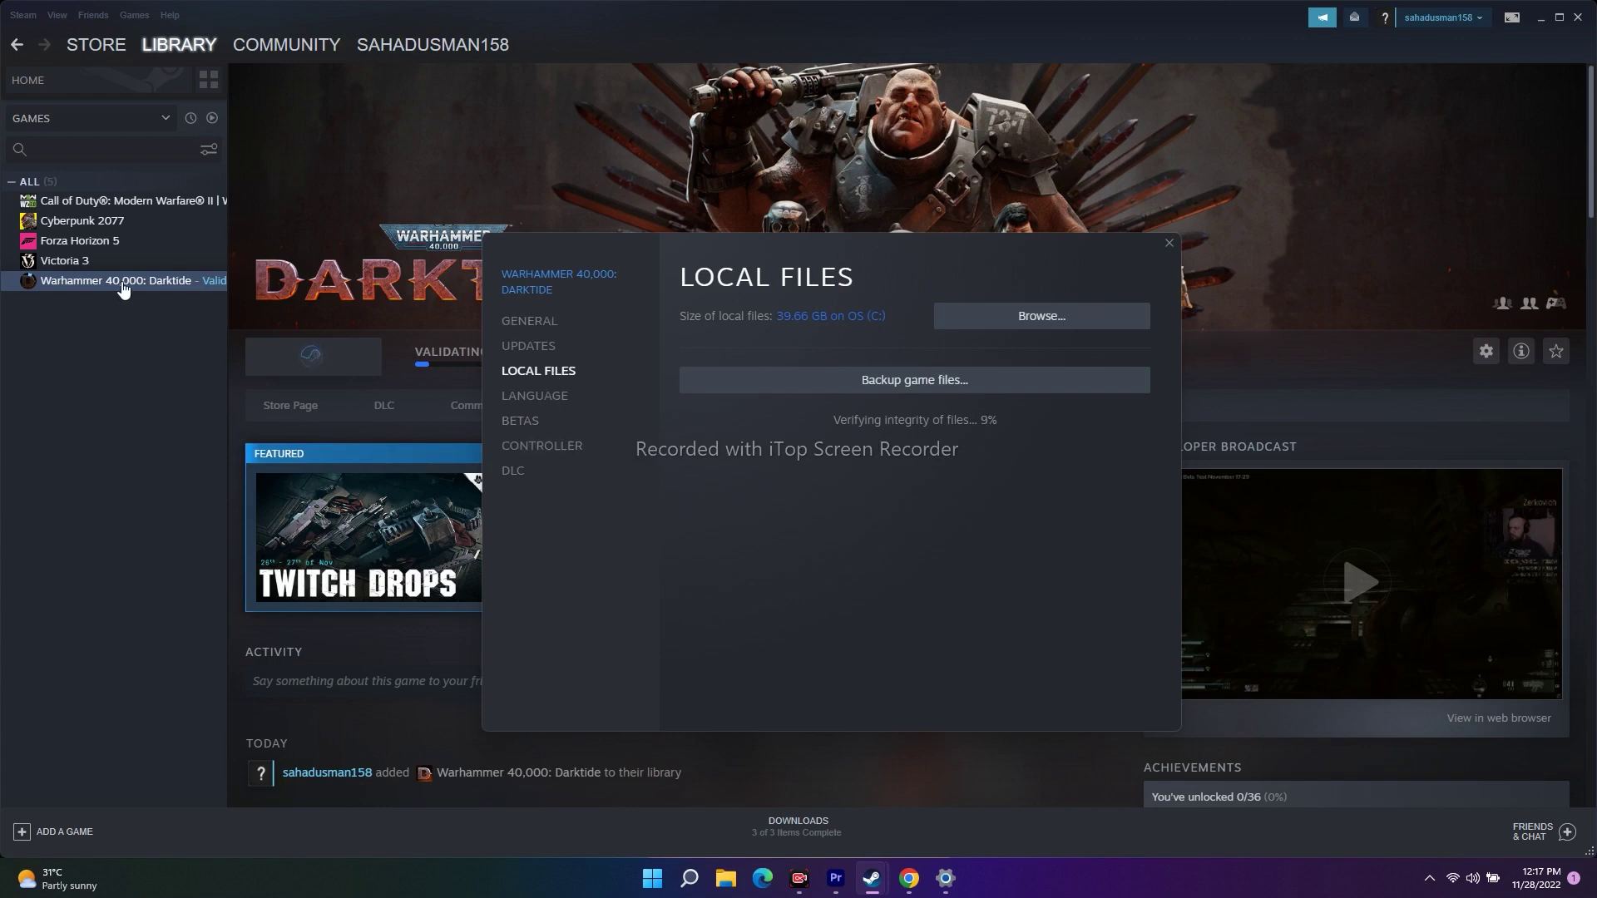
Step: Look through Darktide's language, updates, controller and local files properties, and close the properties window
click(539, 395)
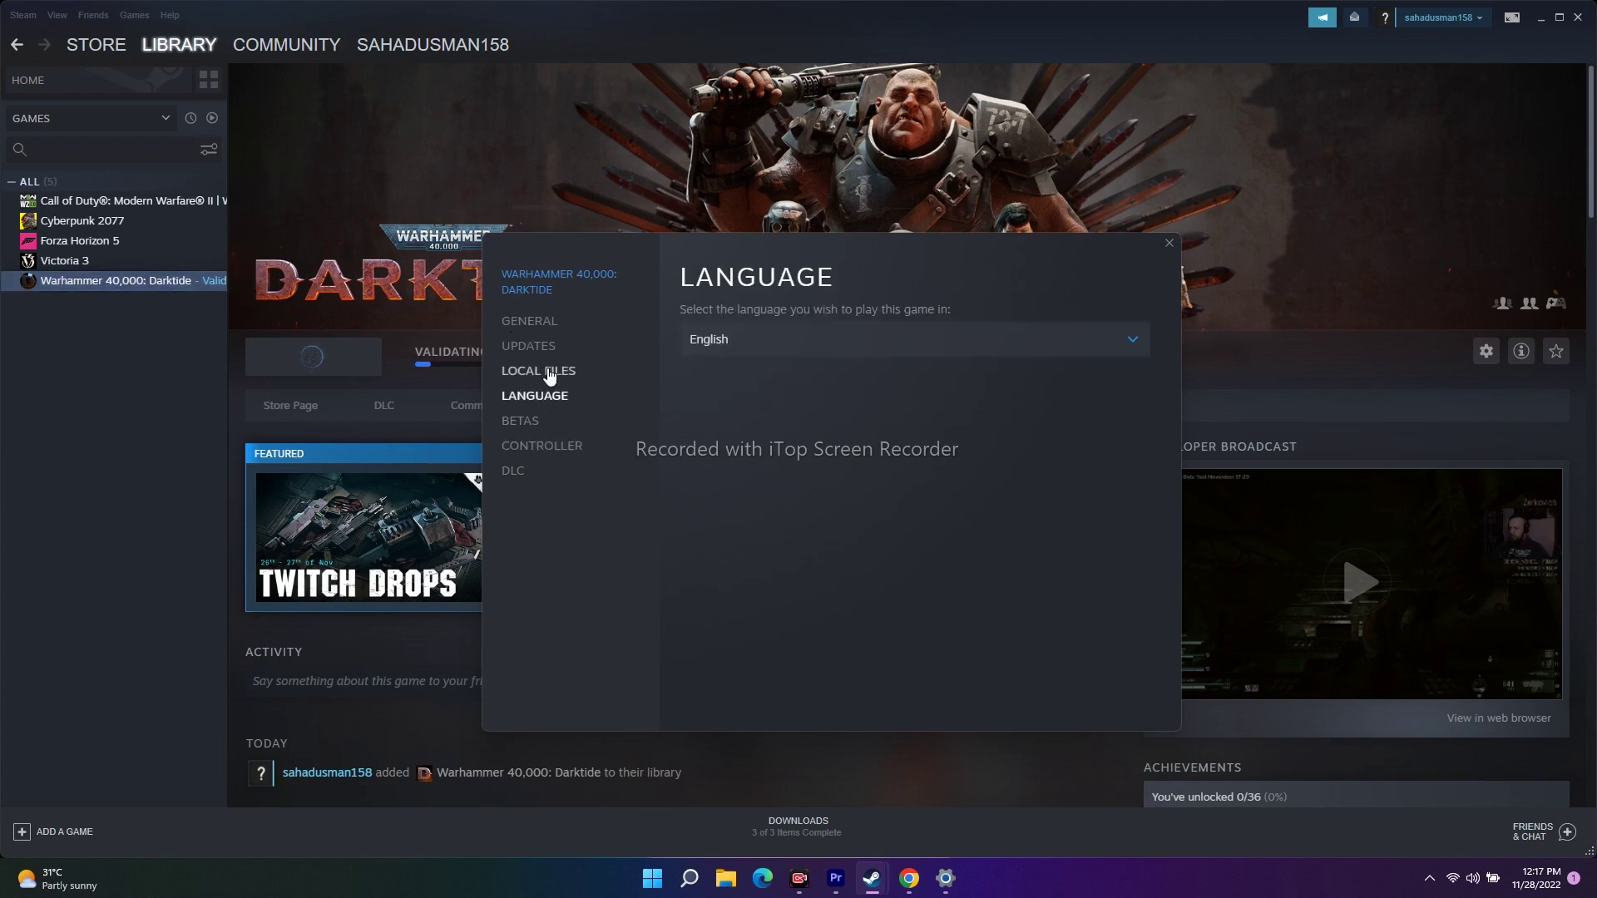
click(529, 346)
click(542, 446)
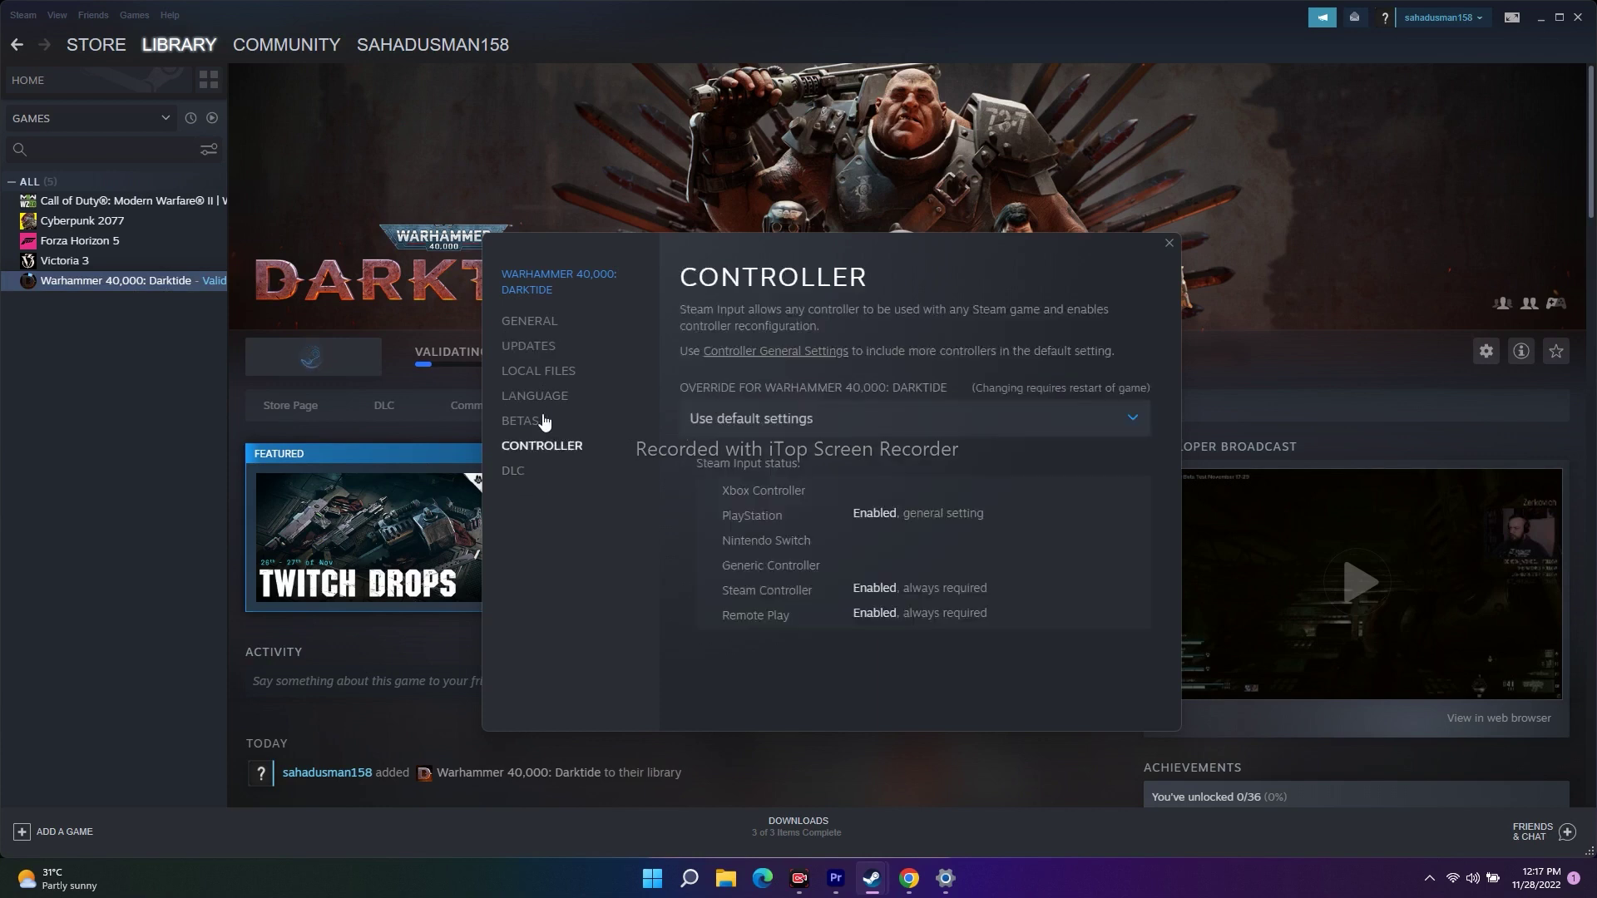
click(539, 396)
click(554, 376)
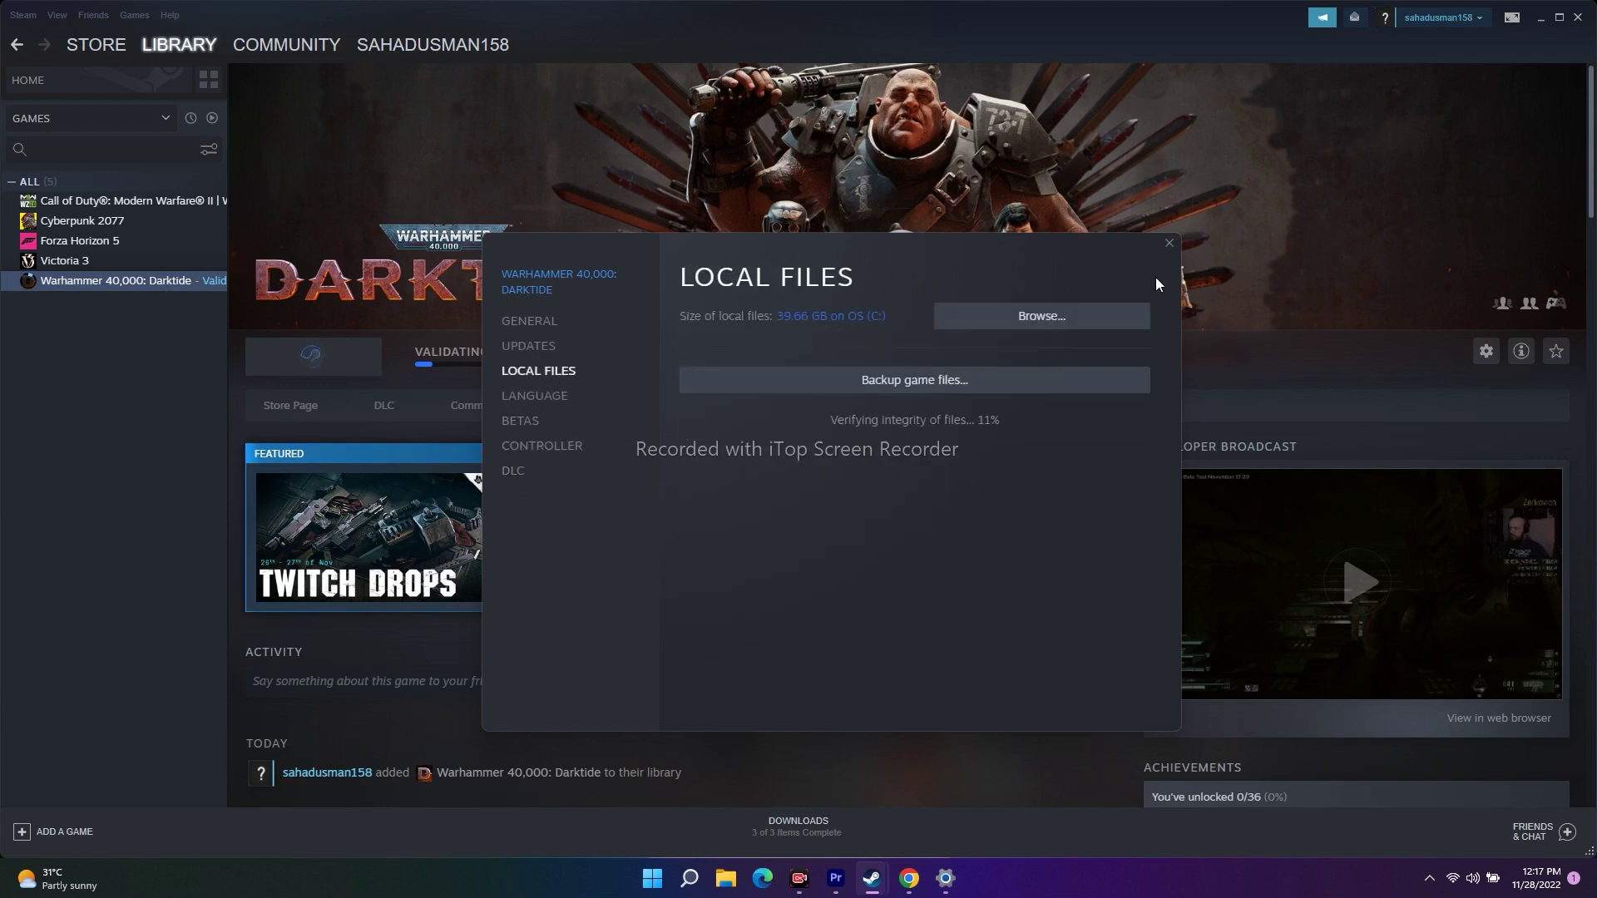
click(1170, 246)
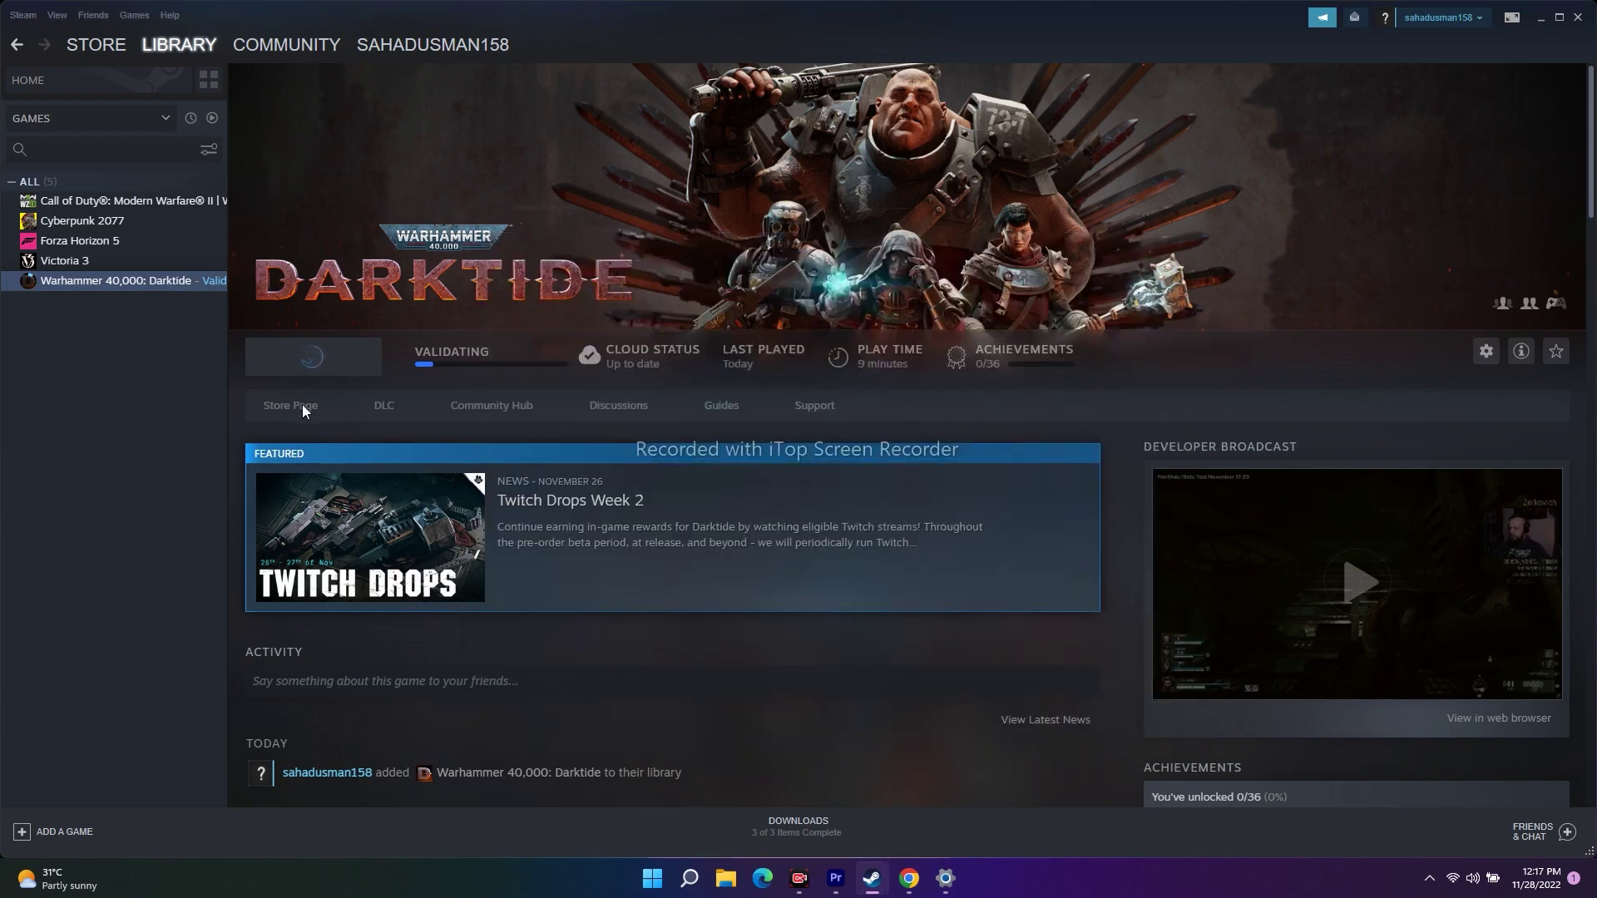
Step: Check the Steam Overlay option in Darktide's general properties, close the properties, and minimize Steam
right_click(136, 285)
click(160, 362)
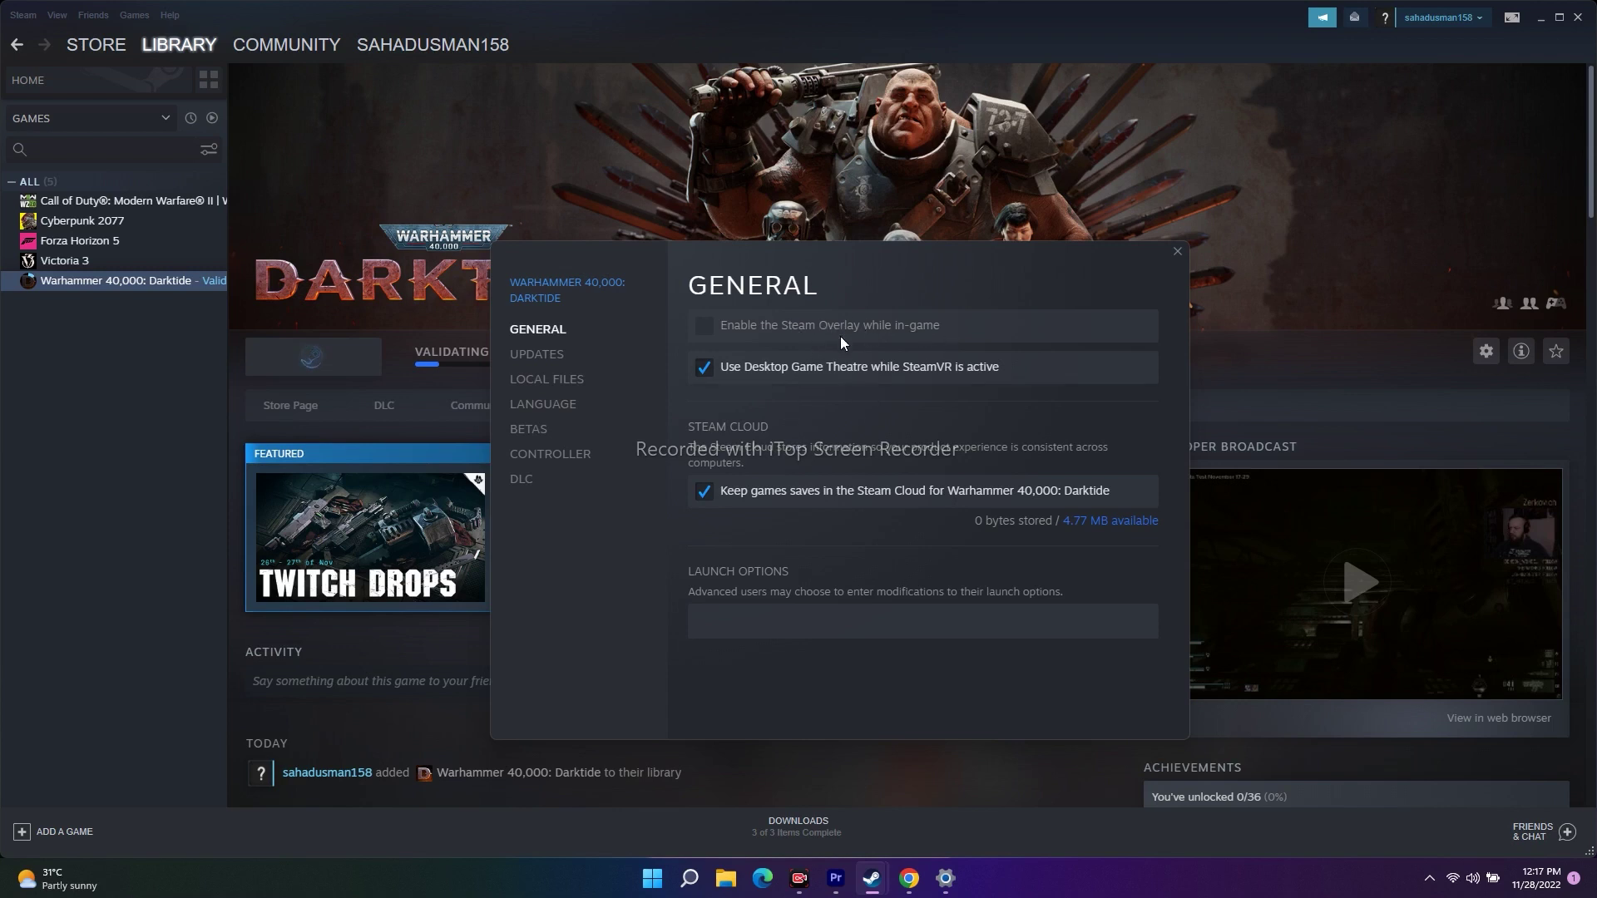
click(1176, 252)
click(1540, 20)
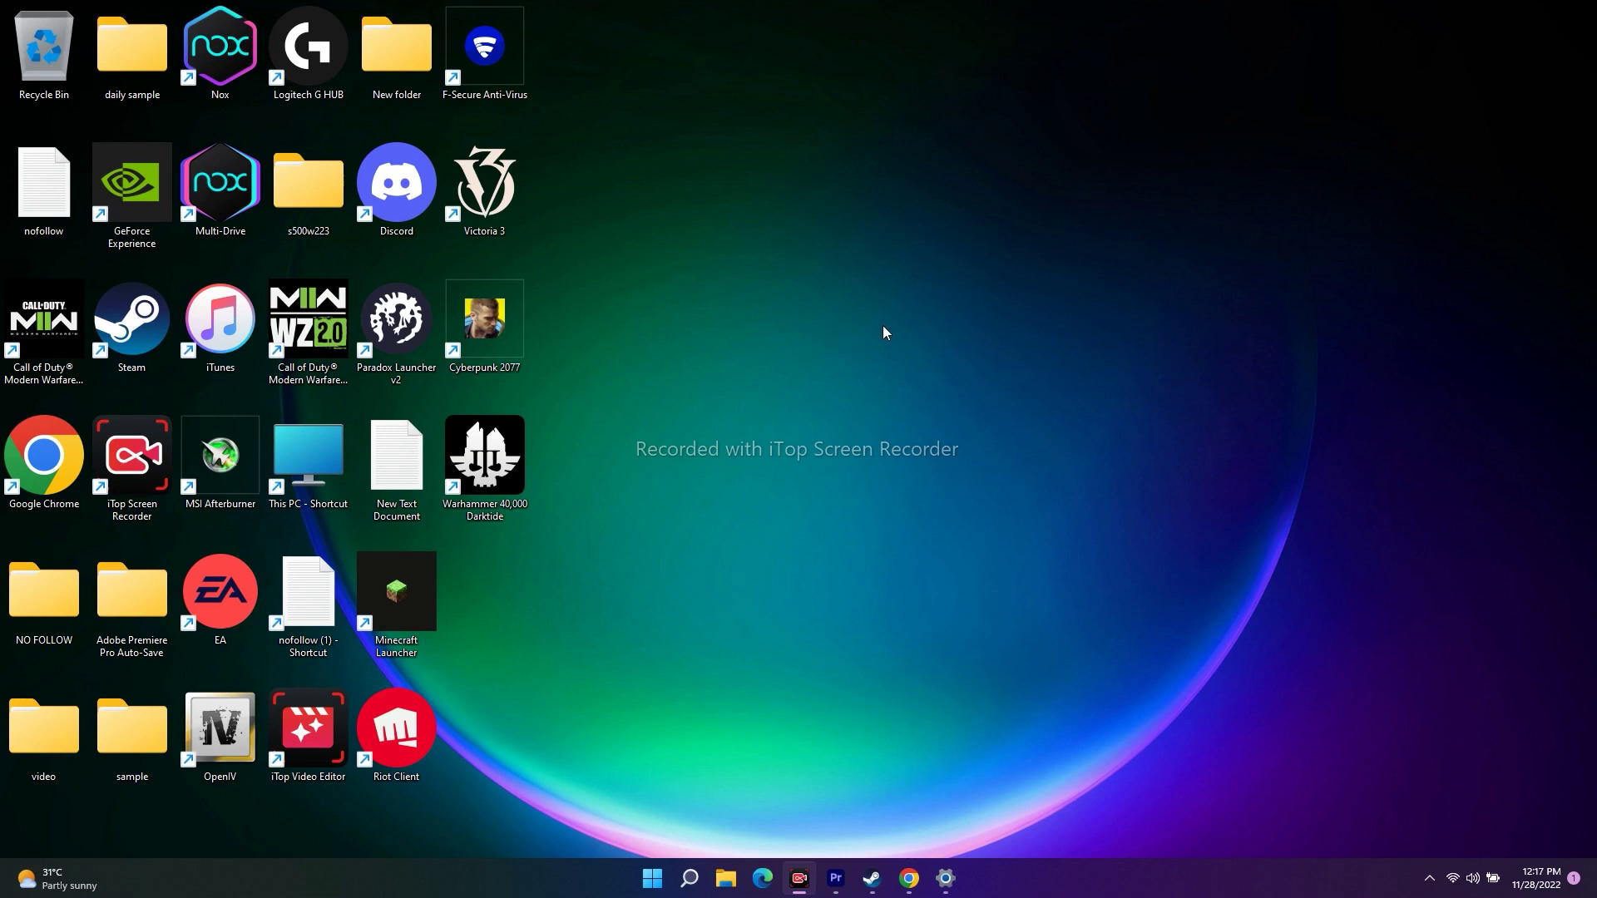
Step: Open Task Manager and try to end a COM Surrogate background process
right_click(651, 873)
click(643, 686)
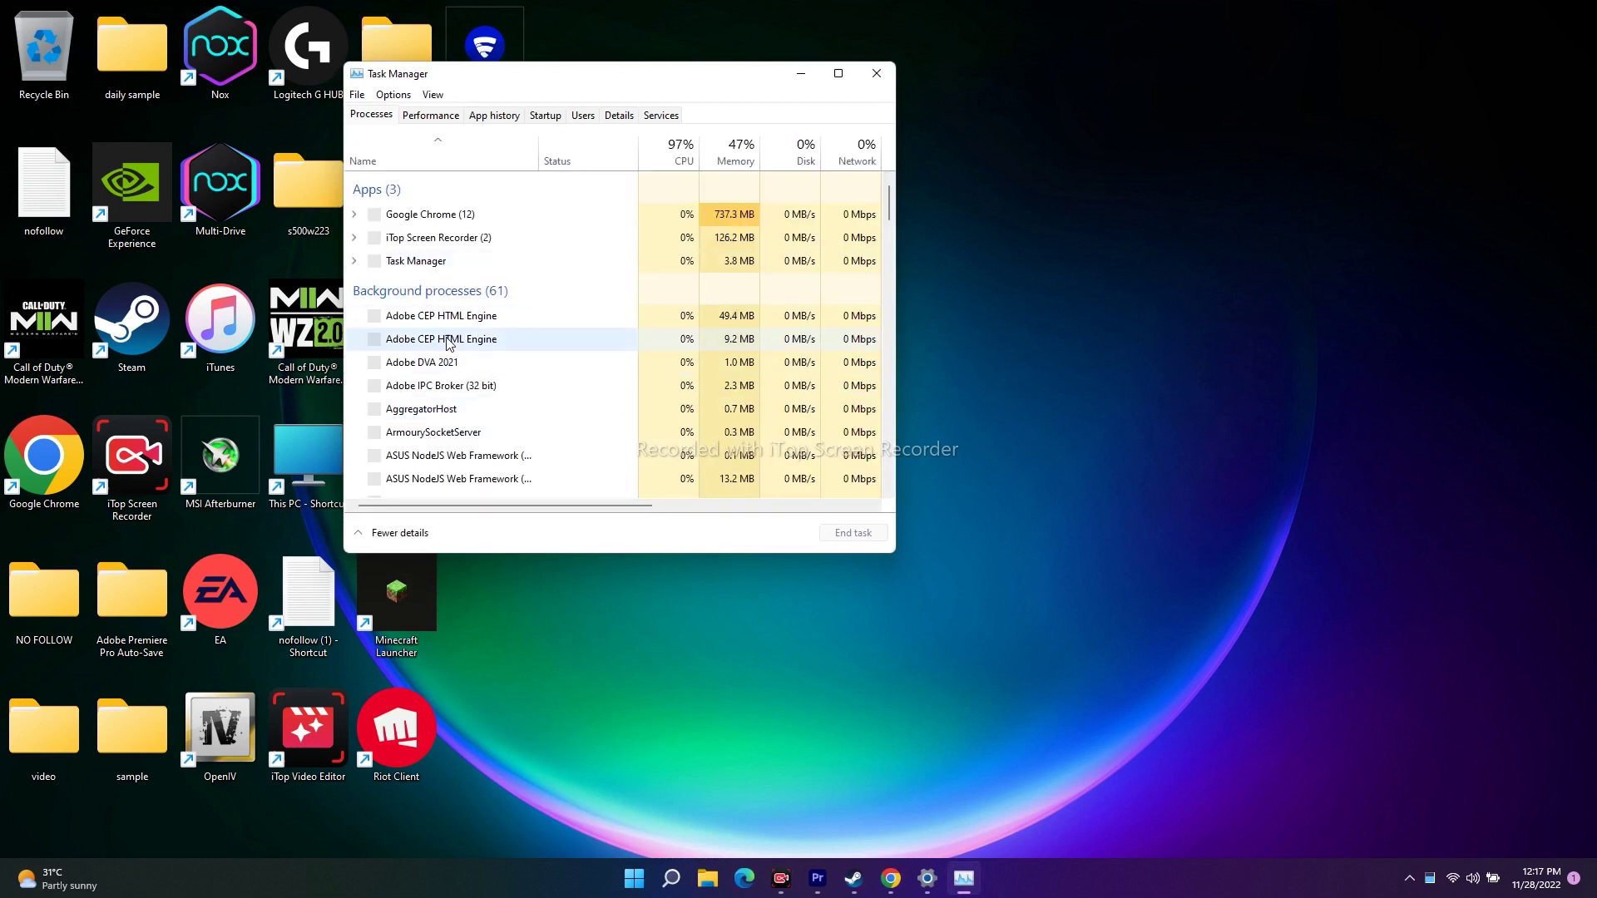
scroll(467, 321, down, 3)
scroll(470, 324, down, 3)
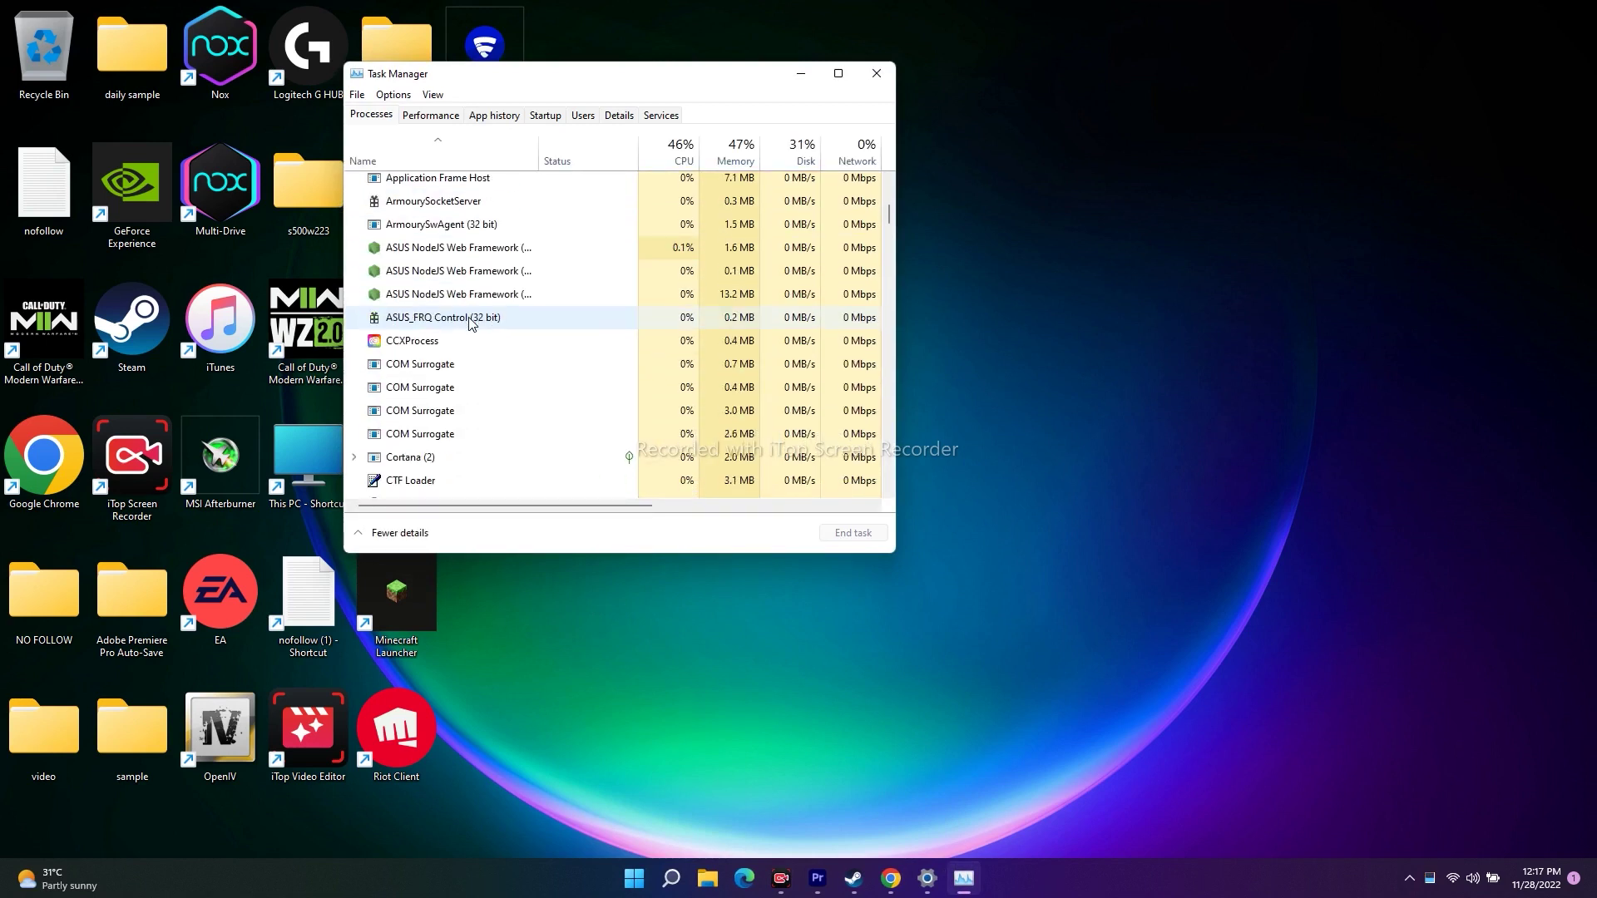
right_click(422, 405)
click(455, 416)
Step: End an F-Secure plugin hosting service process, review the rest of the running processes, and close Task Manager
scroll(502, 312, down, 2)
scroll(507, 312, down, 1)
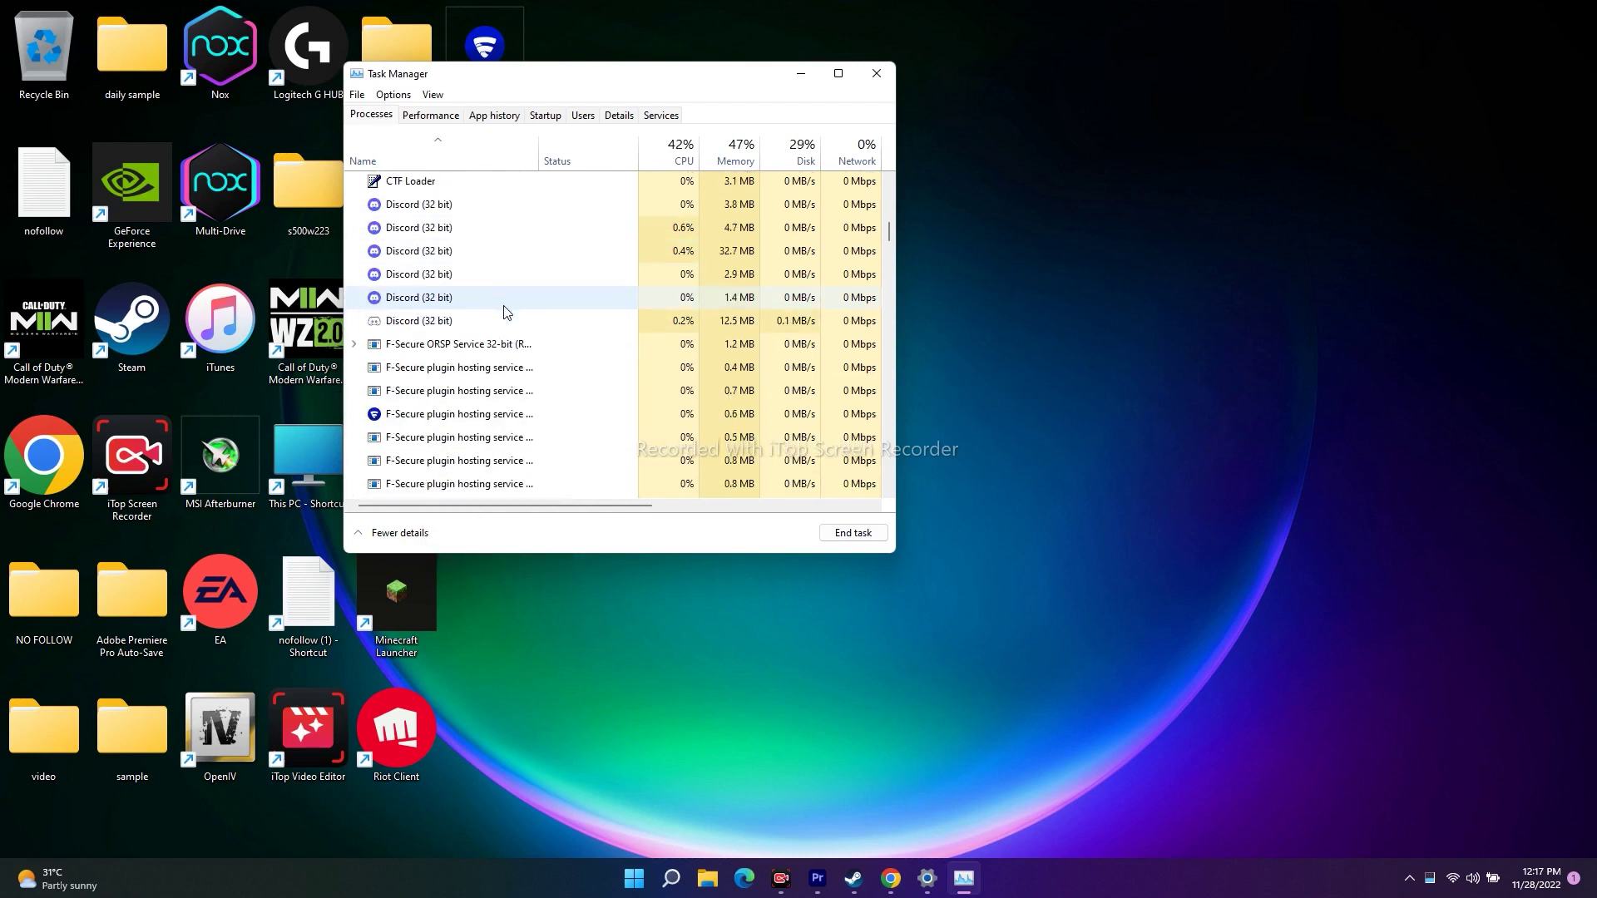
right_click(477, 420)
click(524, 431)
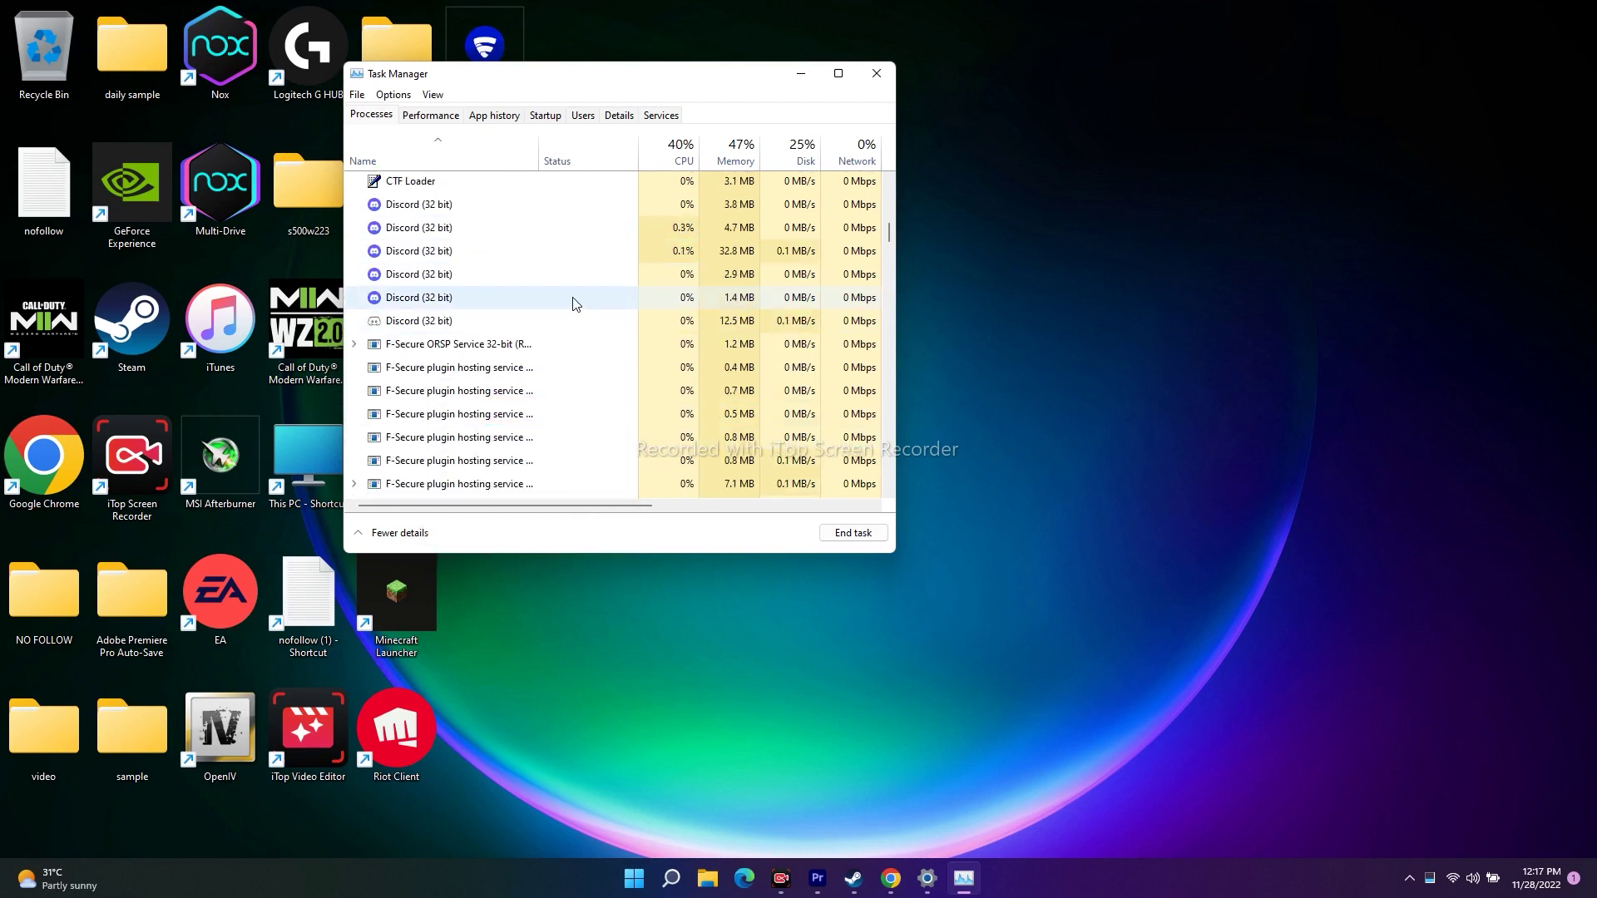
scroll(569, 305, down, 2)
scroll(539, 337, up, 10)
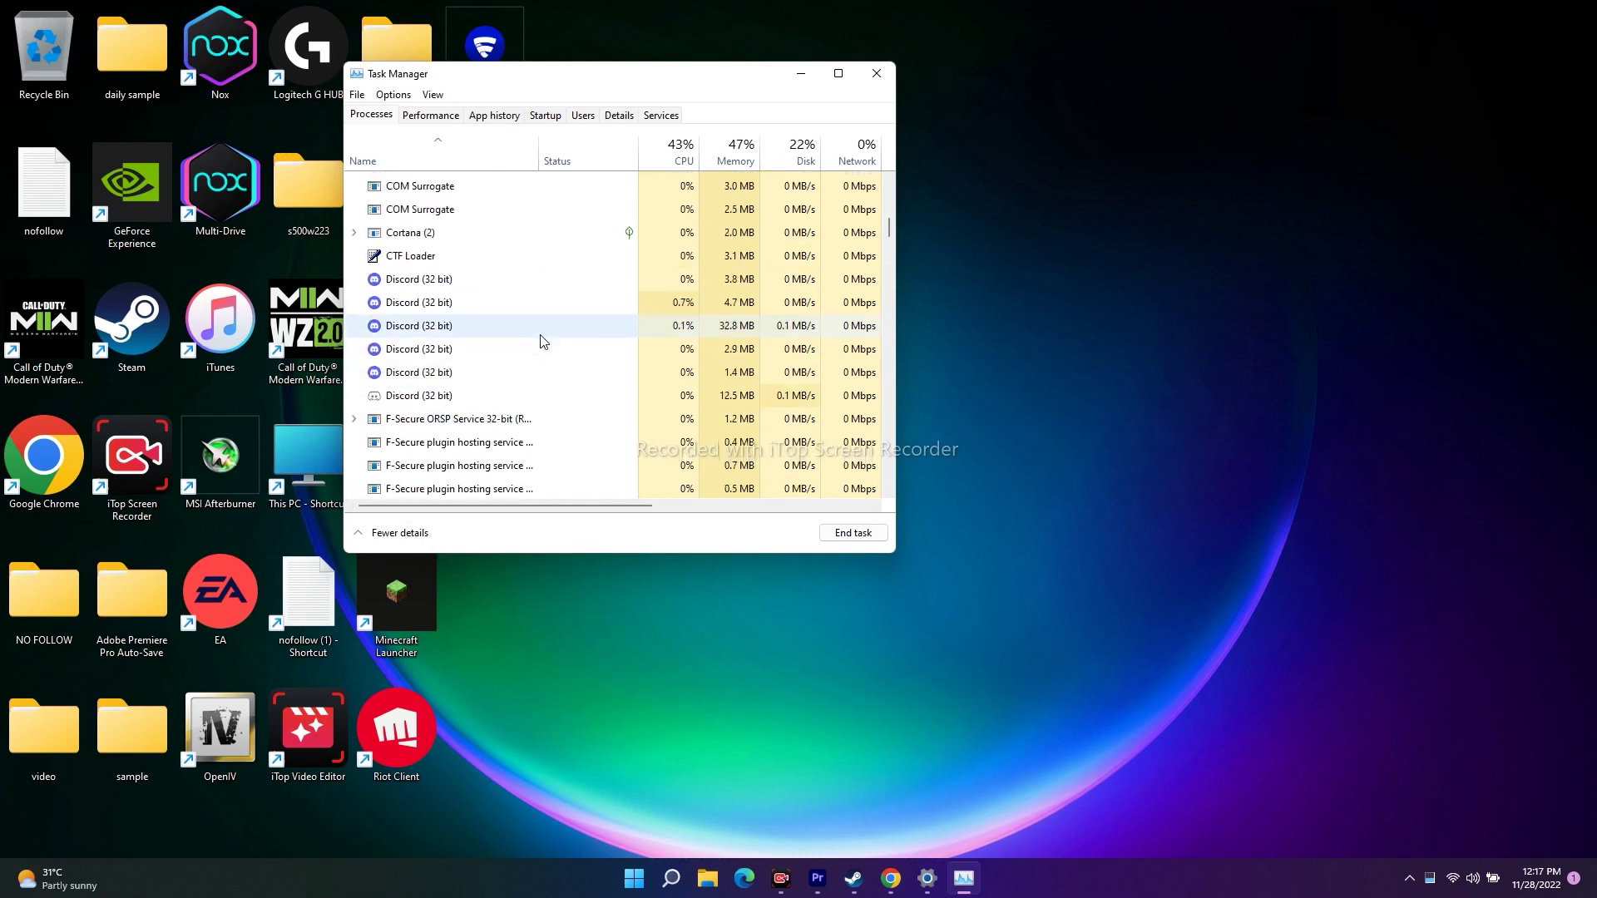
scroll(540, 339, up, 3)
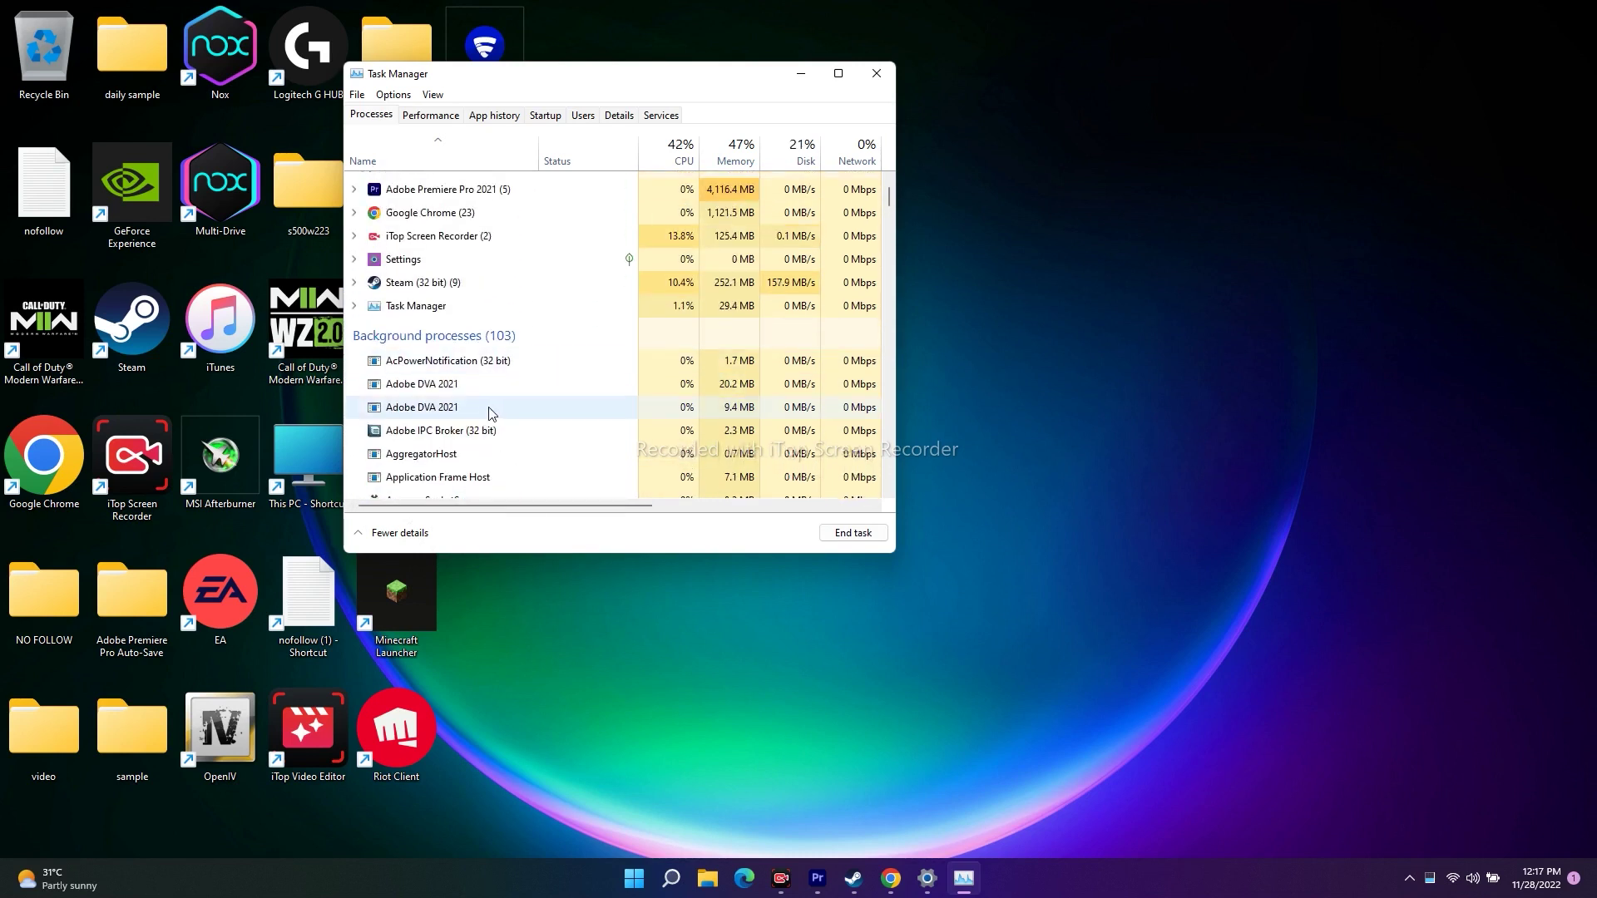
scroll(491, 415, up, 1)
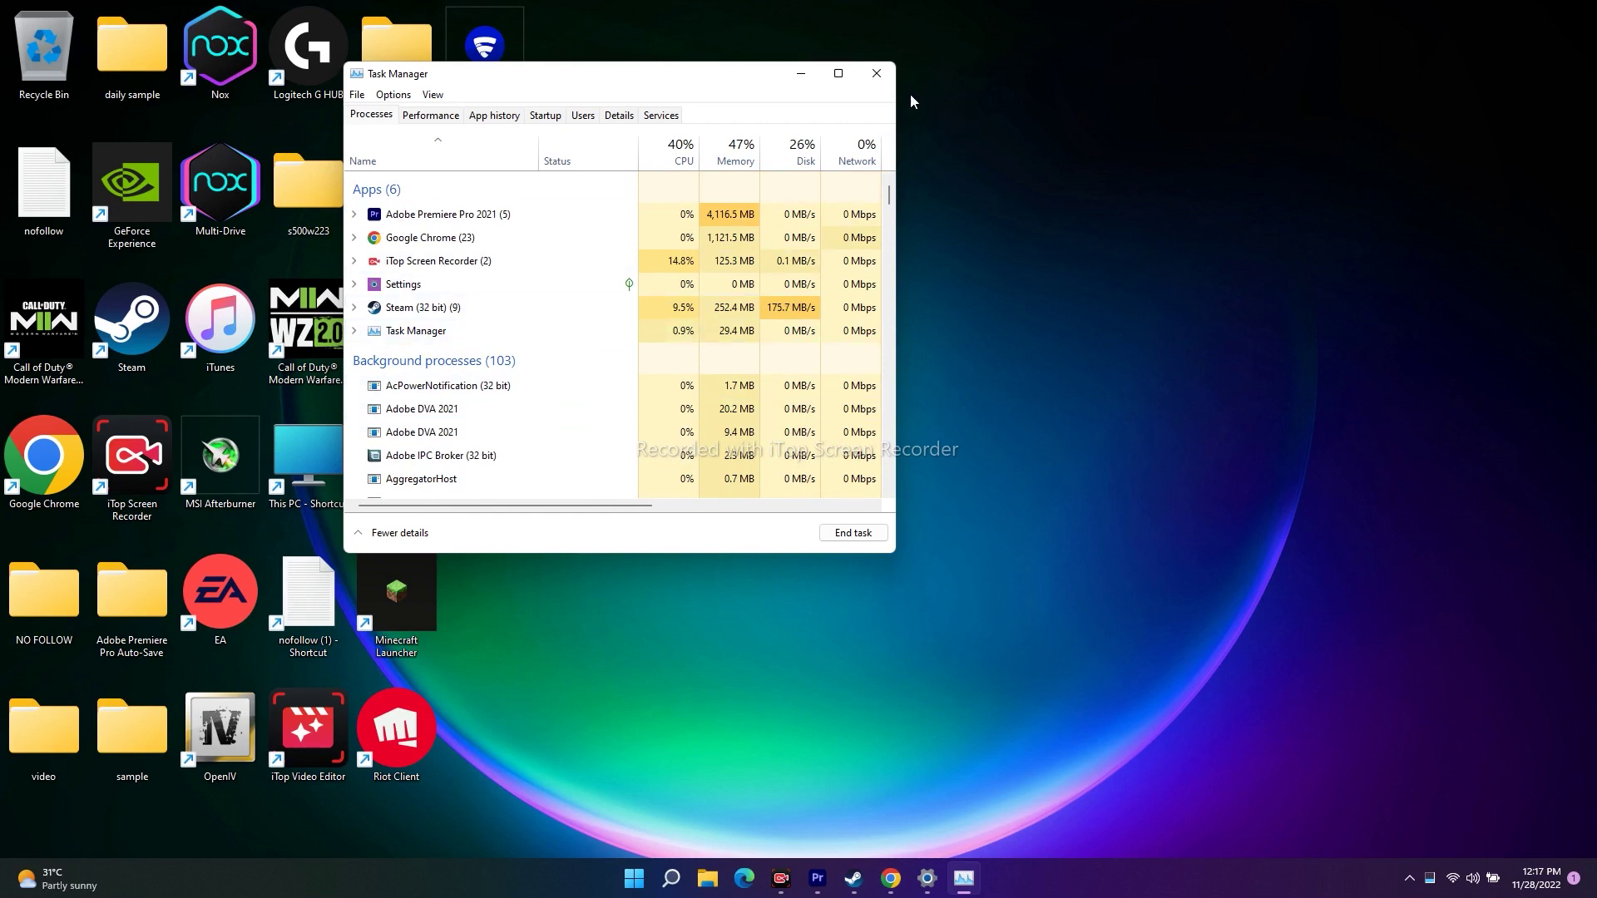
click(887, 77)
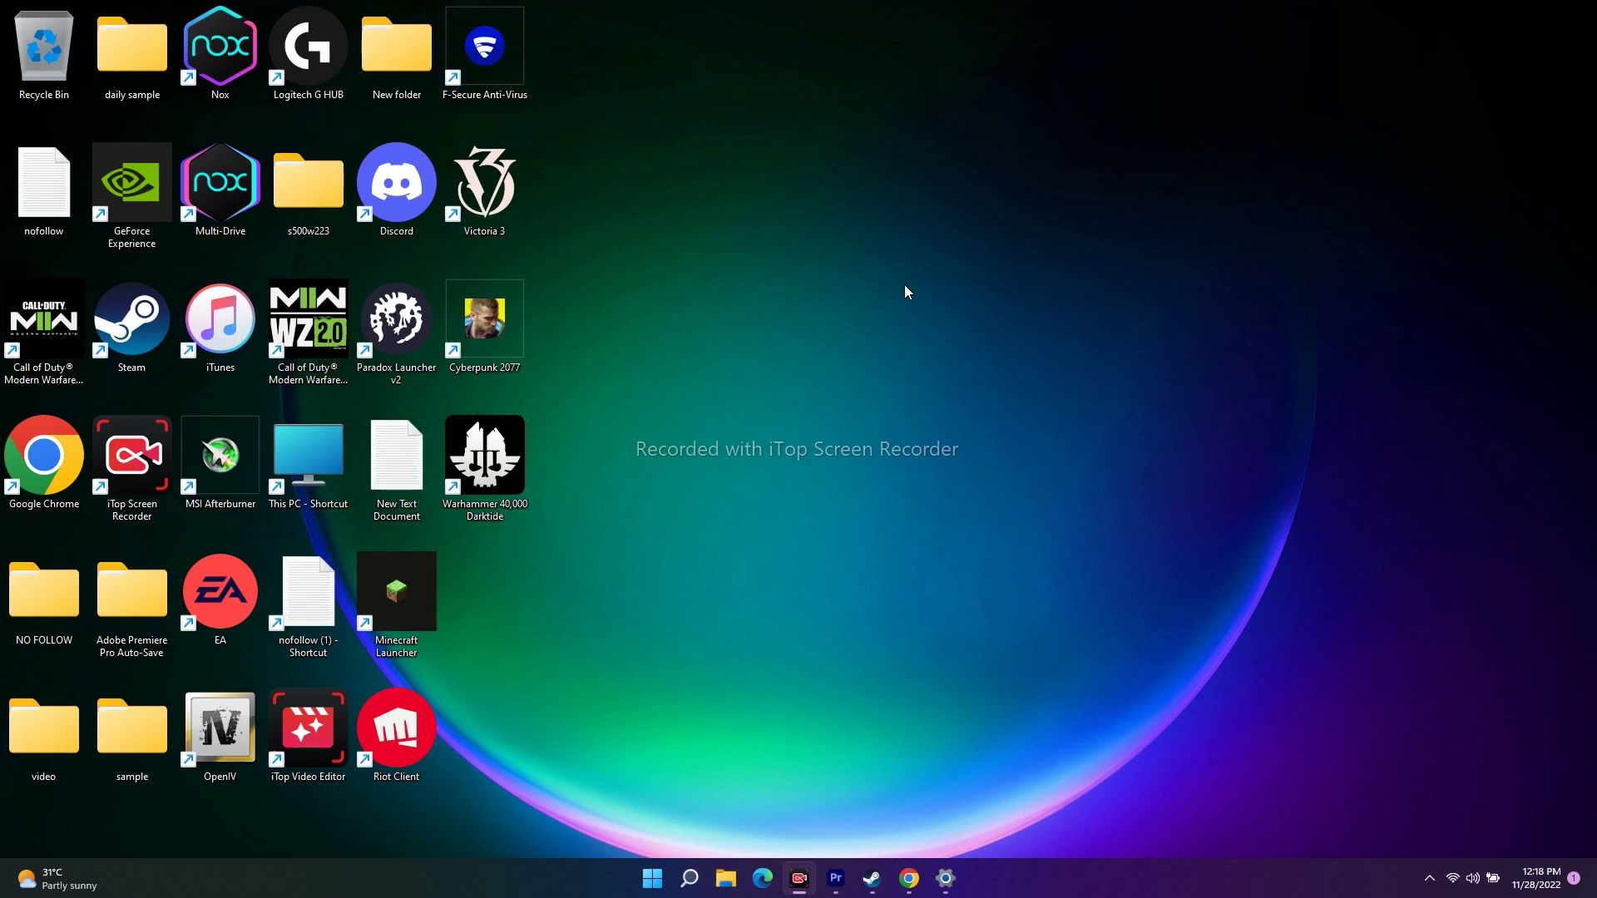
Step: Switch back to Steam's library page for Warhammer 40,000: Darktide
click(871, 879)
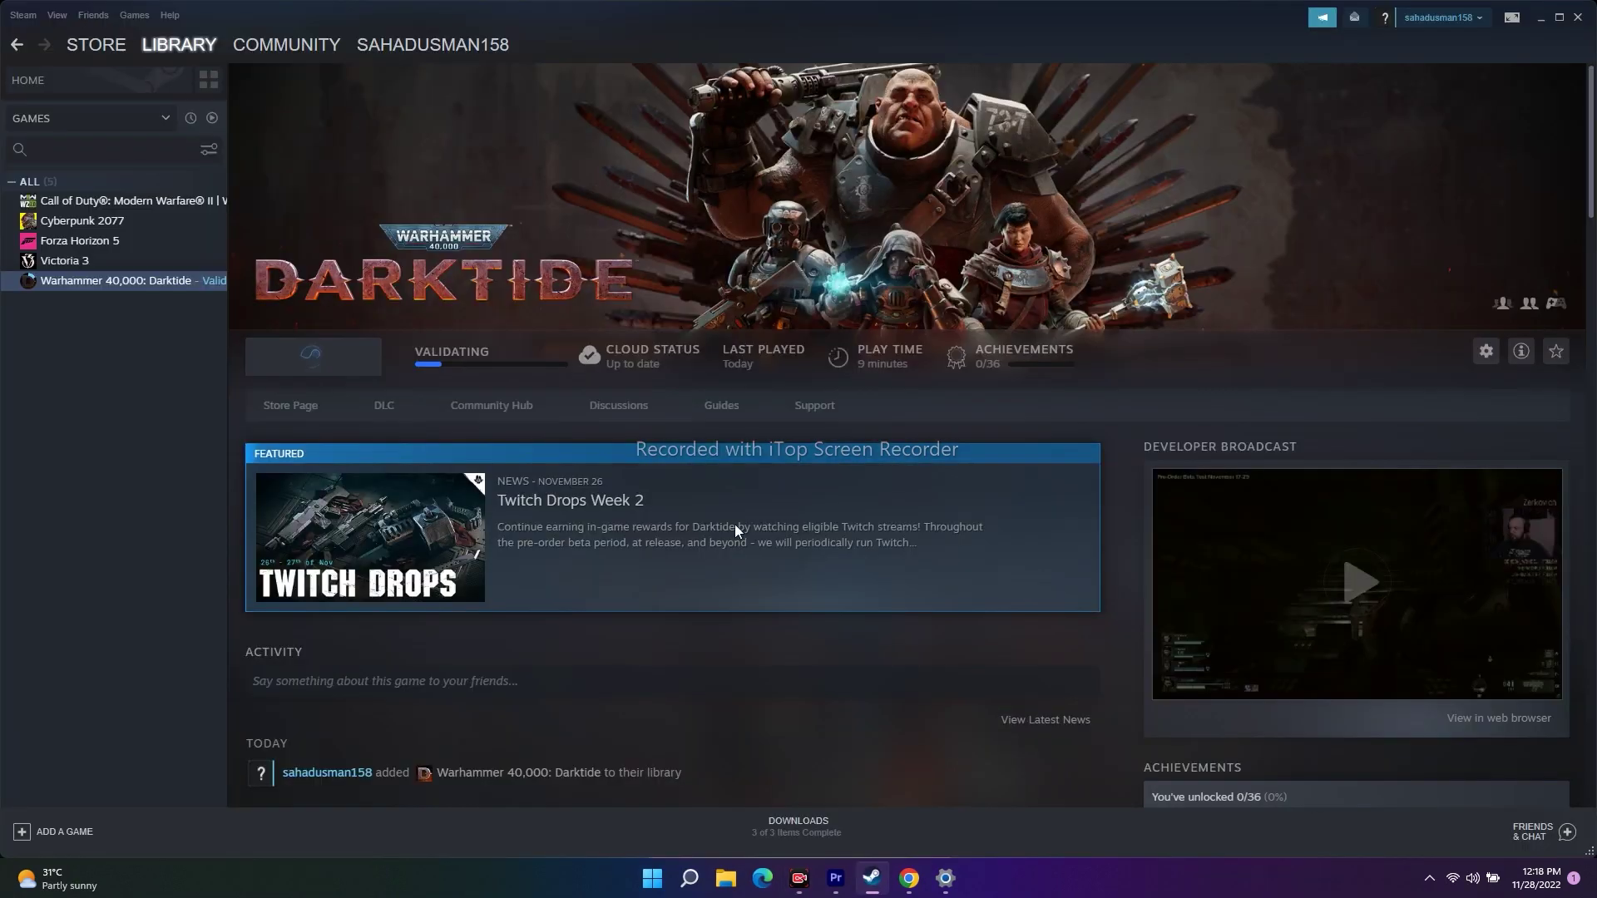